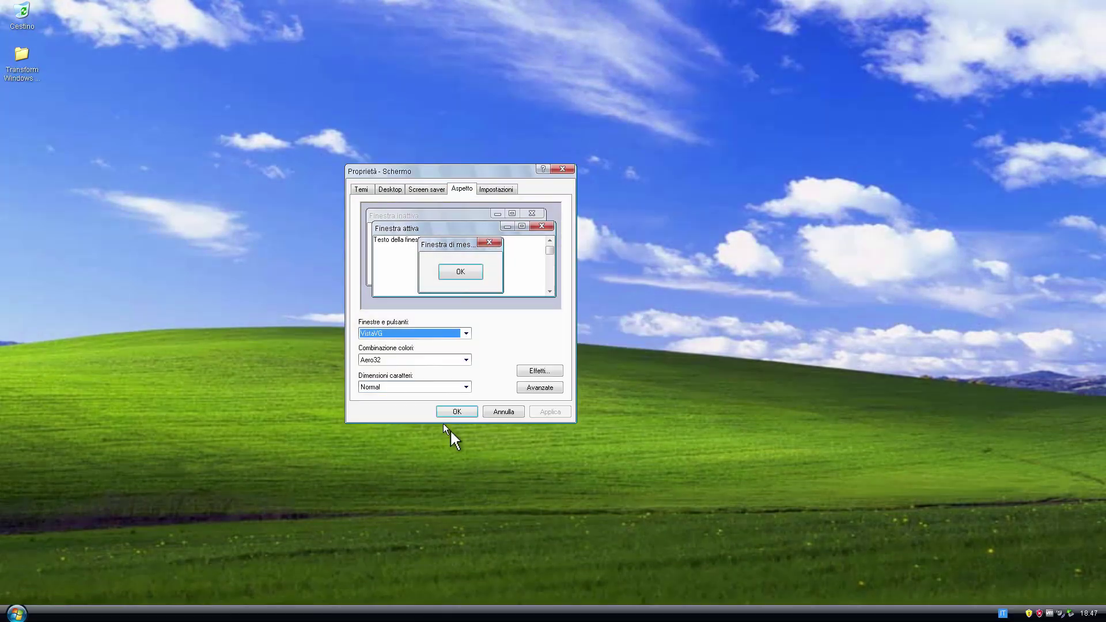
Confirm the display appearance with the Aero32 color scheme and open the ViStart Skins folder in 2 Theme
left_click(454, 413)
left_click(765, 550)
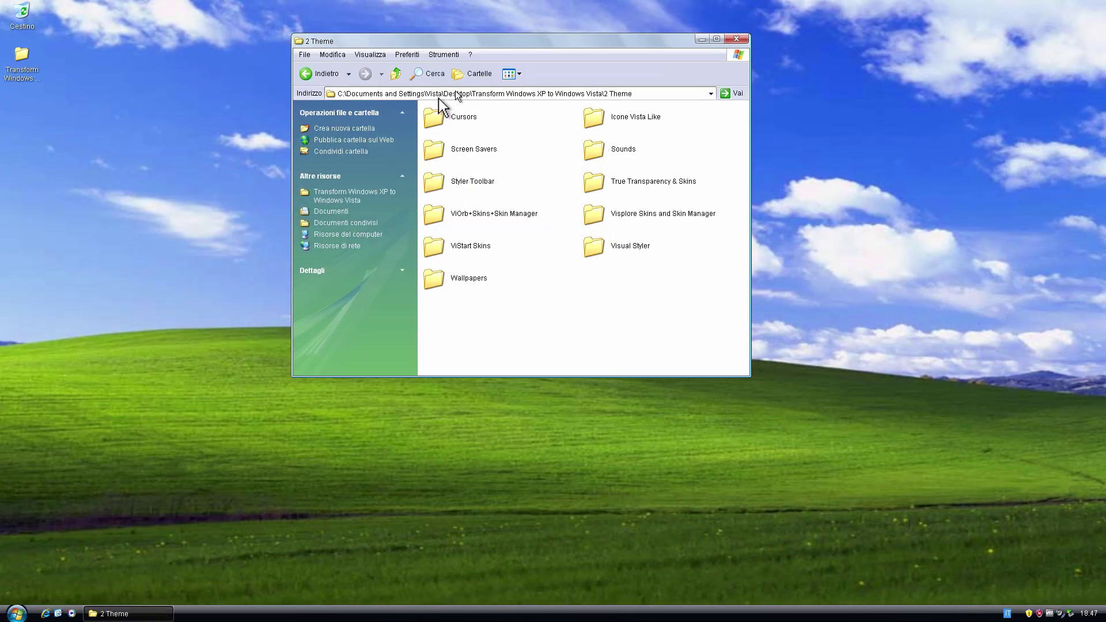
left_click(576, 183)
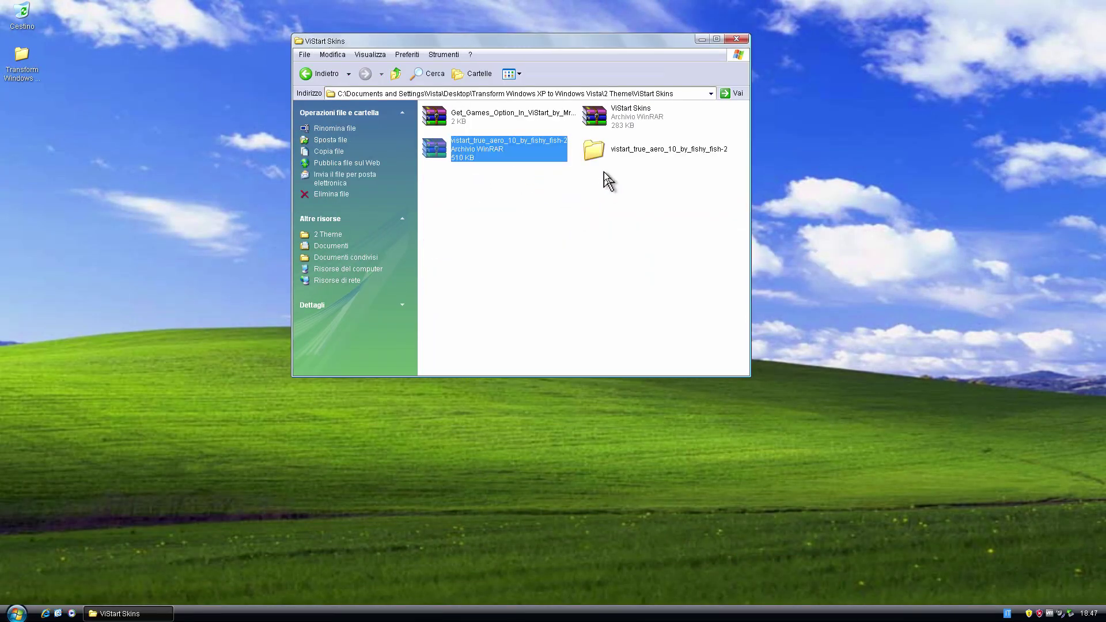
Move the Vistart folder from the extracted vistart_true_aero_10_by_fishy_fish-2 folder into C:\Programmi and open it
double_click(593, 148)
key("BackSpace")
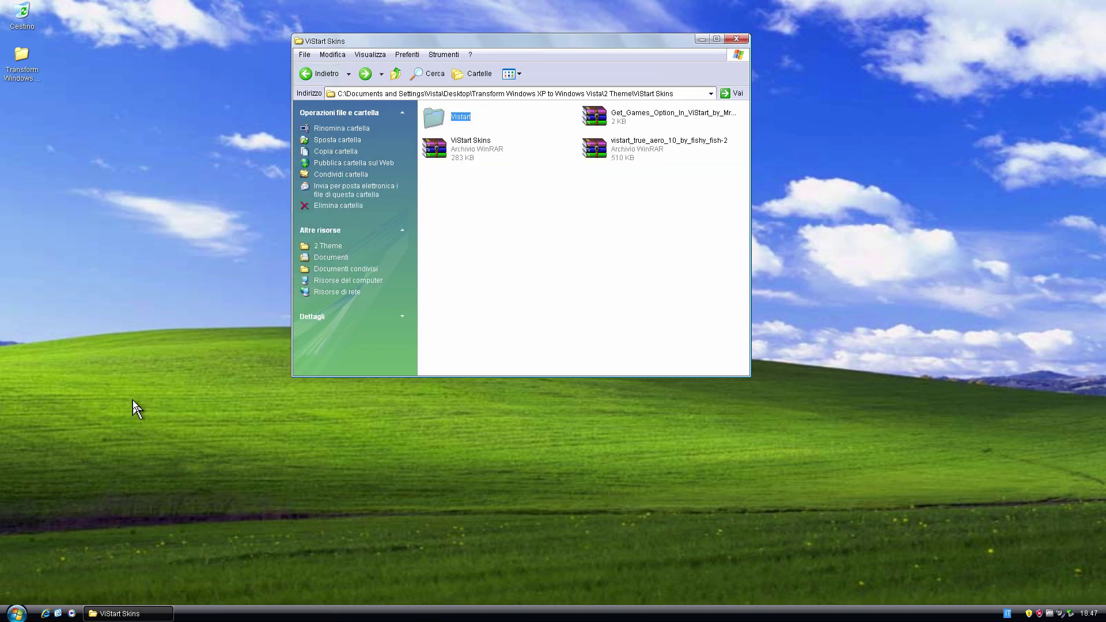
key("super")
left_click(173, 455)
double_click(192, 217)
left_click(167, 173)
double_click(279, 161)
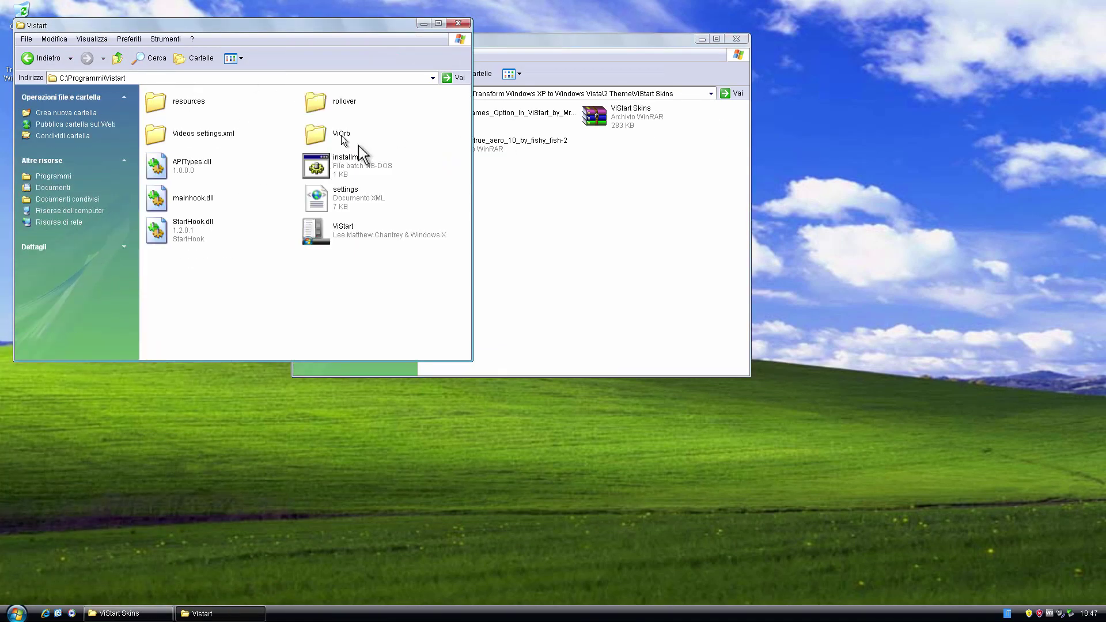
Launch ViStart from its program folder and try out its Start menu
double_click(315, 231)
left_click(17, 614)
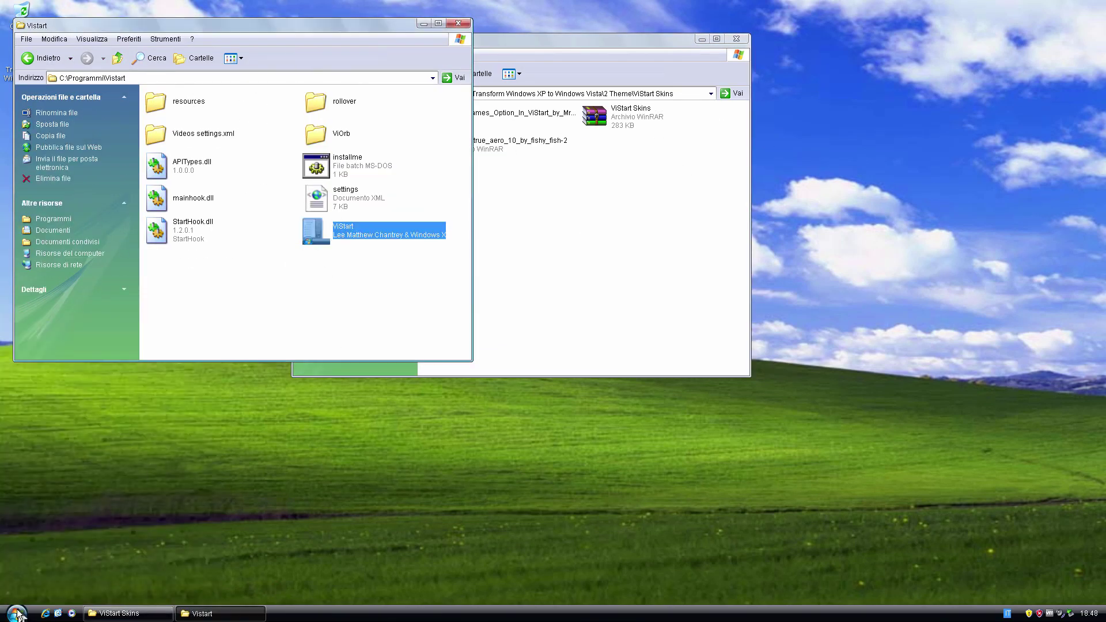
left_click(563, 343)
key("Return")
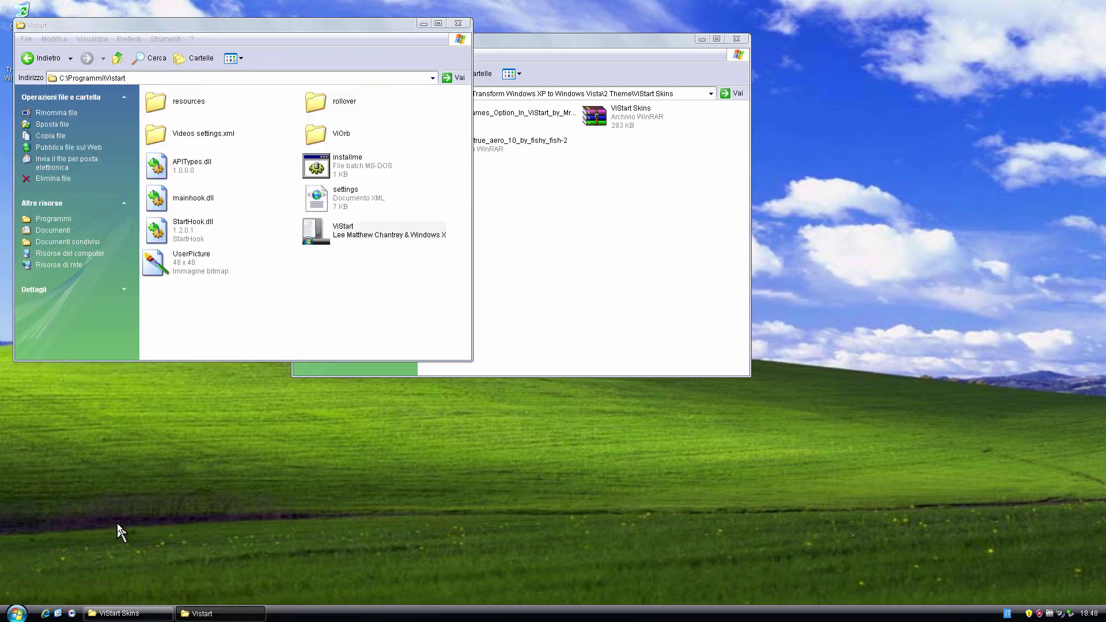
key("super")
left_click(530, 246)
Place the two folder windows side by side and extract the Skins archive from ViOrb+Skins+Skin Manager
left_click_drag(634, 38, 901, 31)
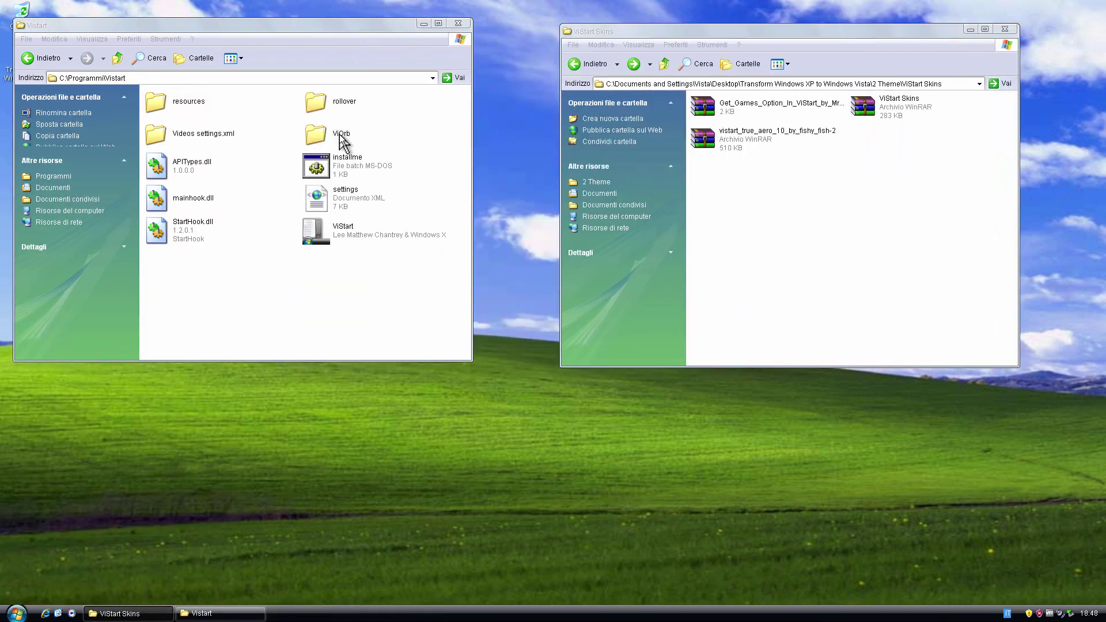
double_click(315, 133)
left_click(664, 64)
double_click(898, 203)
right_click(755, 106)
left_click(783, 138)
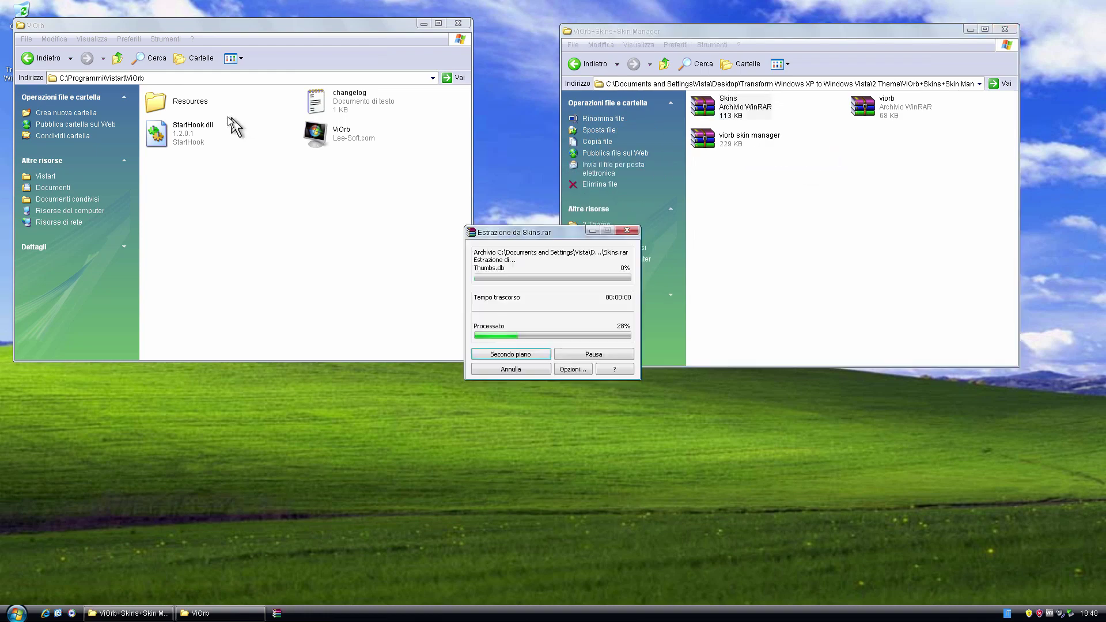
Copy the Windows Vista Media Center Green orb image from the extracted Skins folder into ViOrb's Resources folder
double_click(167, 102)
double_click(862, 139)
double_click(712, 118)
right_click(979, 316)
left_click(760, 508)
left_click(318, 272)
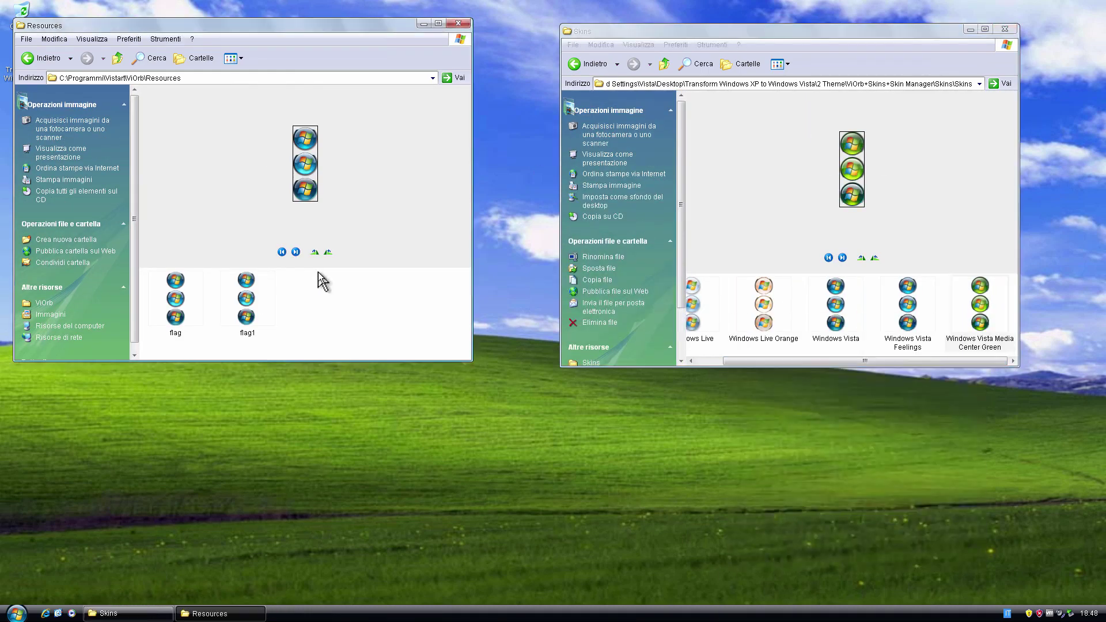
key("ctrl+v")
Rename the original flag image in Resources as flag200 and the copied green orb image as flag
right_click(317, 317)
left_click(354, 545)
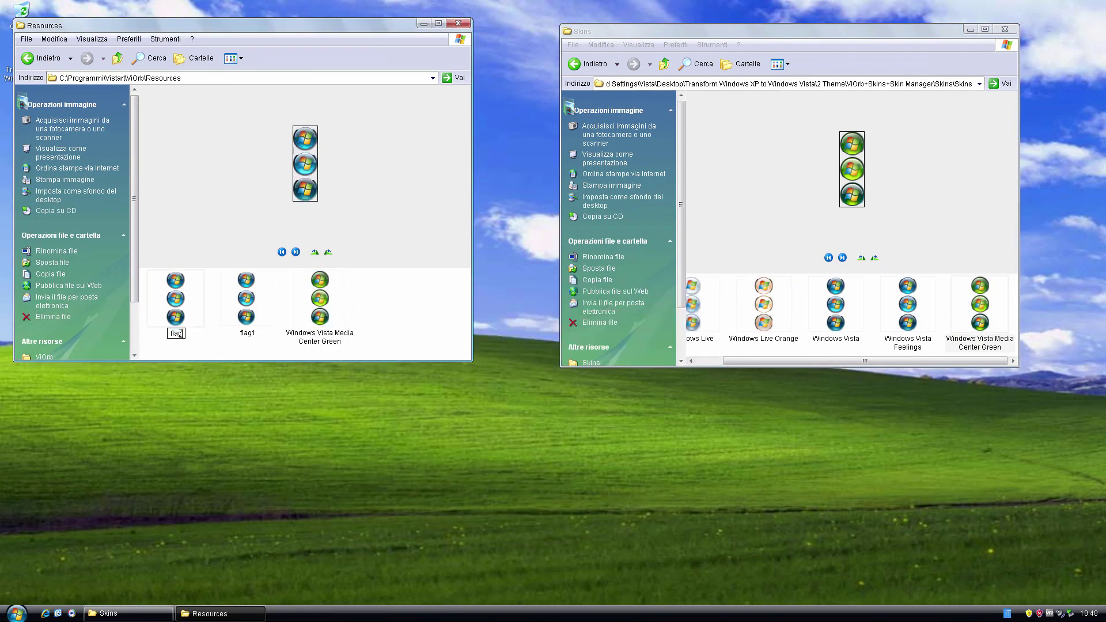
left_click(885, 340)
Copy the Windows Live and Windows Live Orange orb images into ViOrb's Resources folder
left_click(697, 305)
left_click(763, 306, "ctrl")
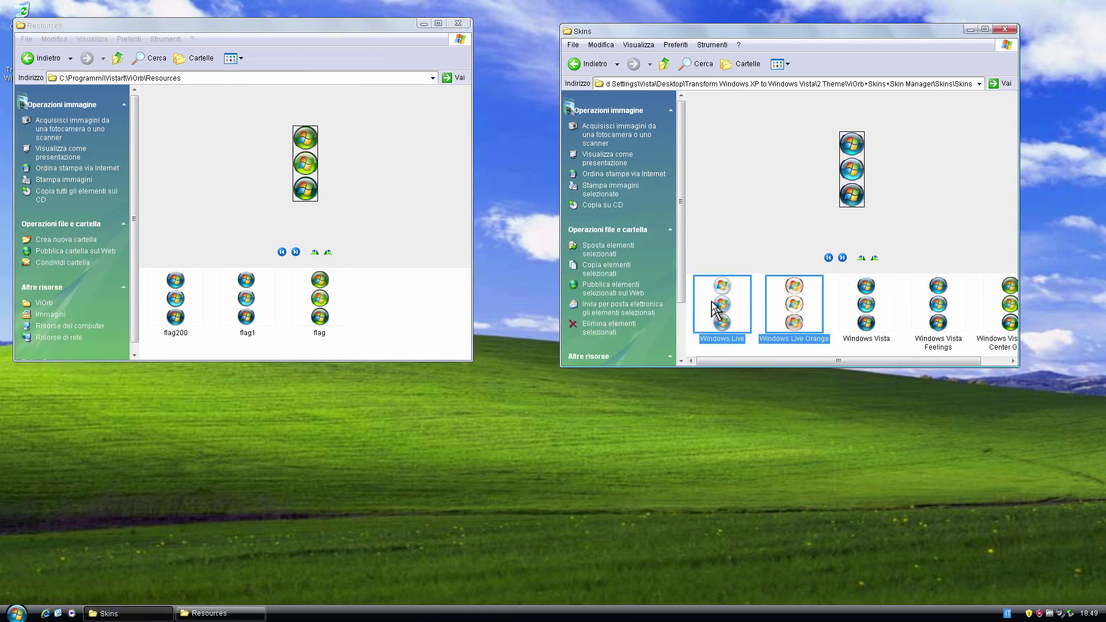
left_click_drag(763, 305, 391, 300)
left_click(27, 58)
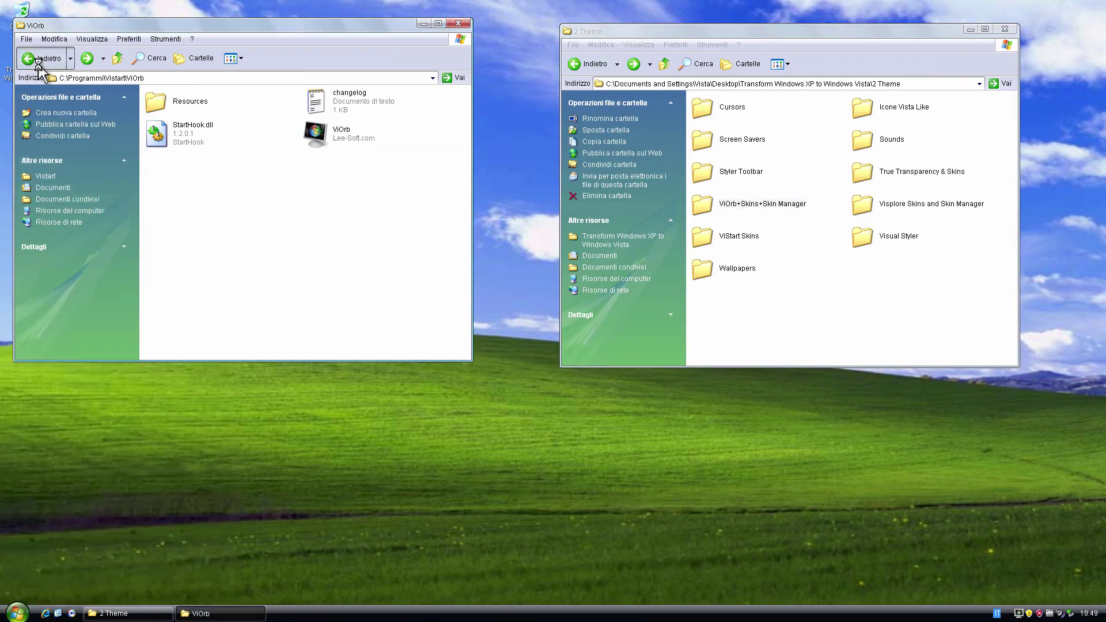
Extract the Get_Games_Option archive from ViStart Skins, replace the Vistart folder's settings file with the extracted one, and restart ViStart
left_click(27, 57)
double_click(701, 236)
right_click(743, 109)
left_click(778, 152)
right_click(758, 609)
left_click(806, 582)
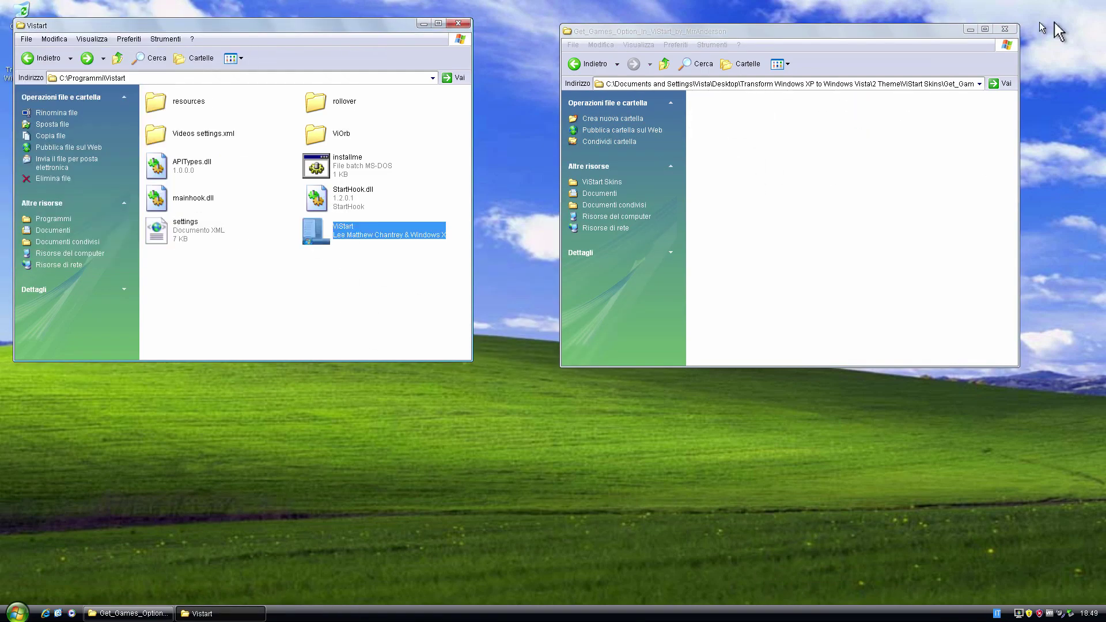
left_click(179, 438)
key("super")
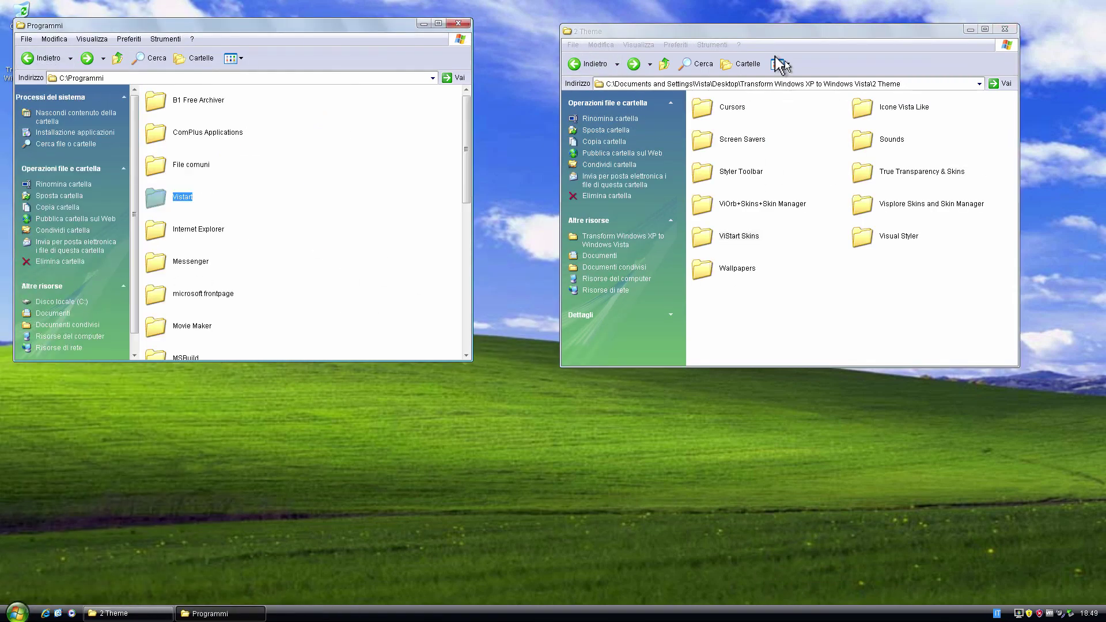
Extract True Transparency, put it in C:\Programmi with all its skin folders, and open the running TrueTransparency's options
right_click(748, 107)
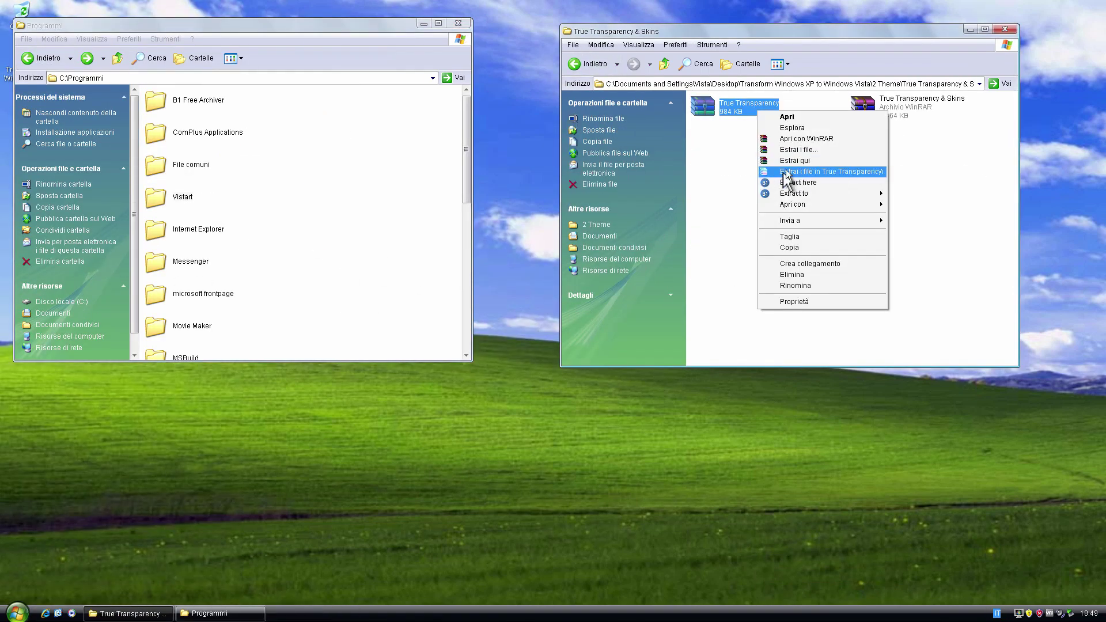
left_click(787, 172)
double_click(701, 138)
key("ctrl+a")
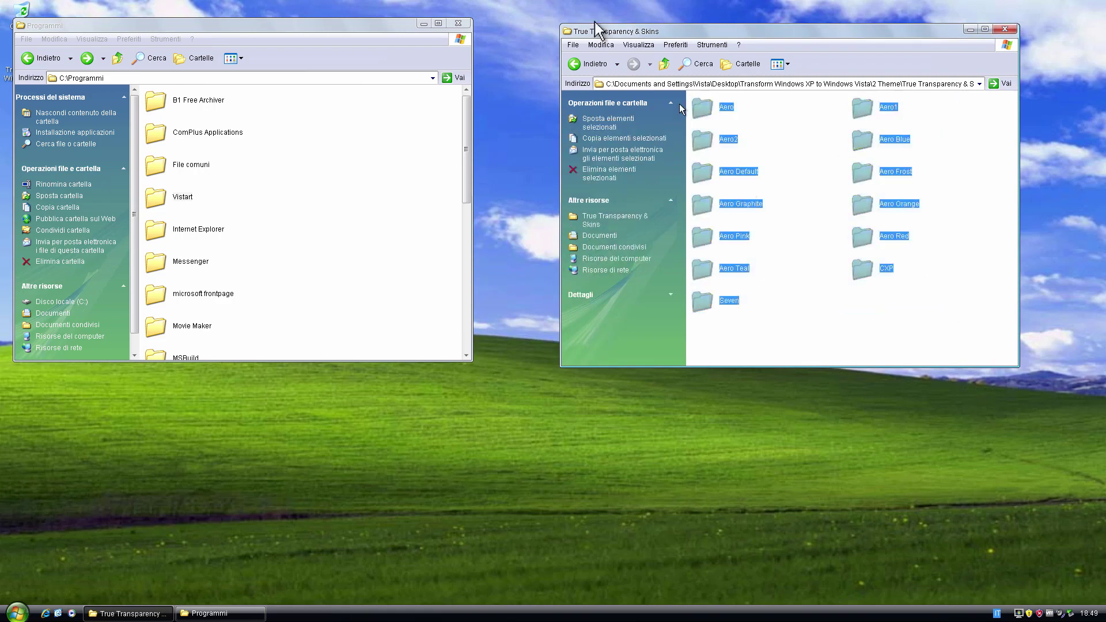
left_click(582, 62)
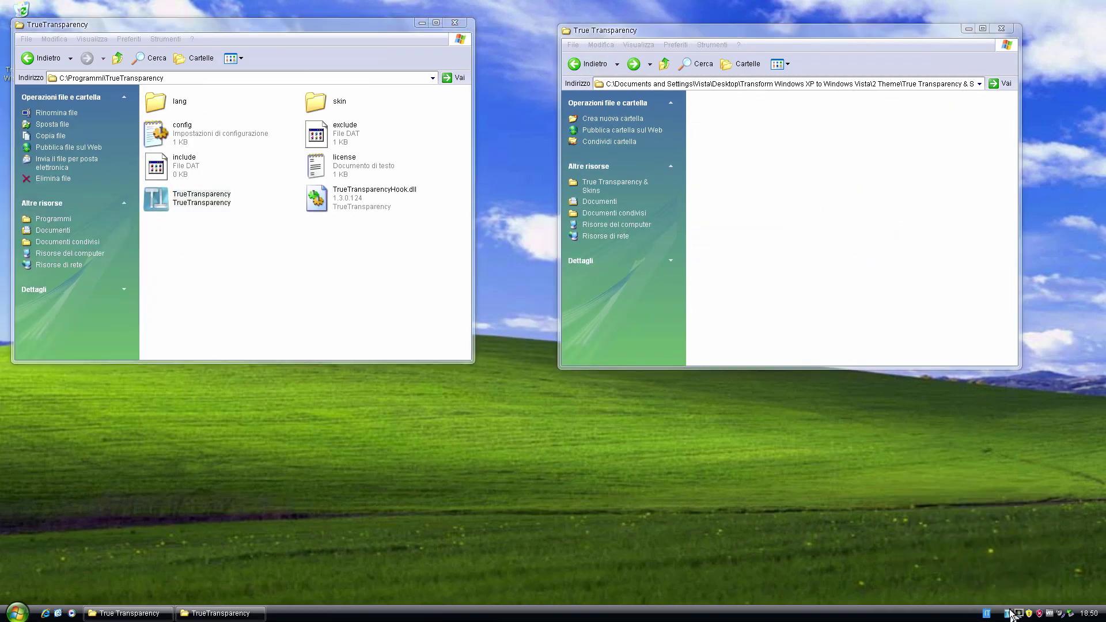
right_click(1010, 615)
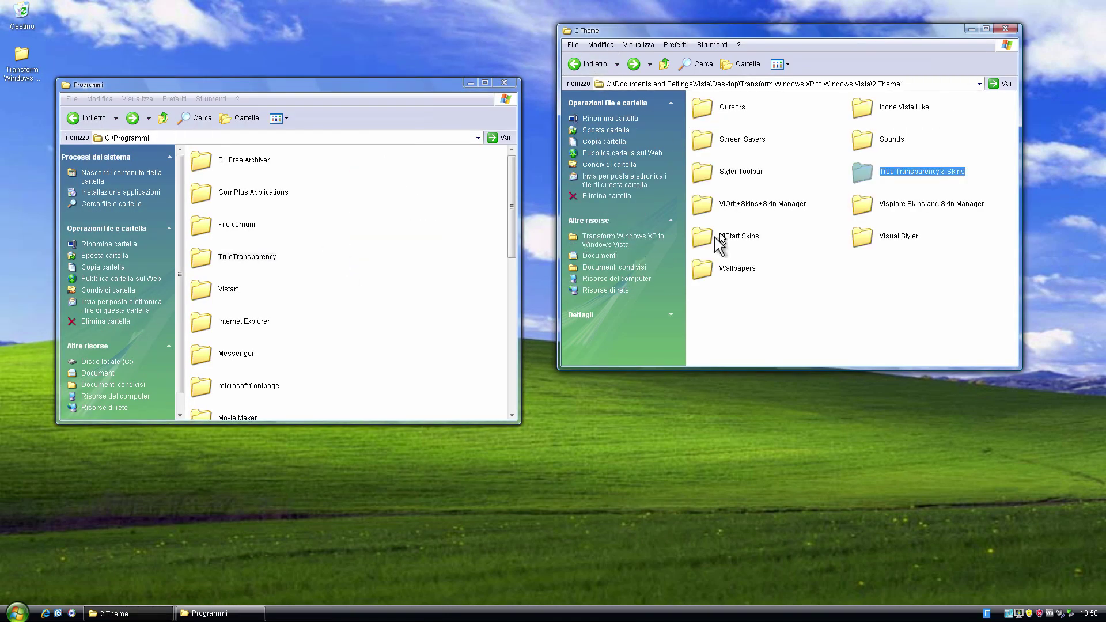
Extract the eight Windows Live and Windows Vista skin archives in the Styler Toolbar folder, each into a separate folder
double_click(740, 171)
left_click(665, 410)
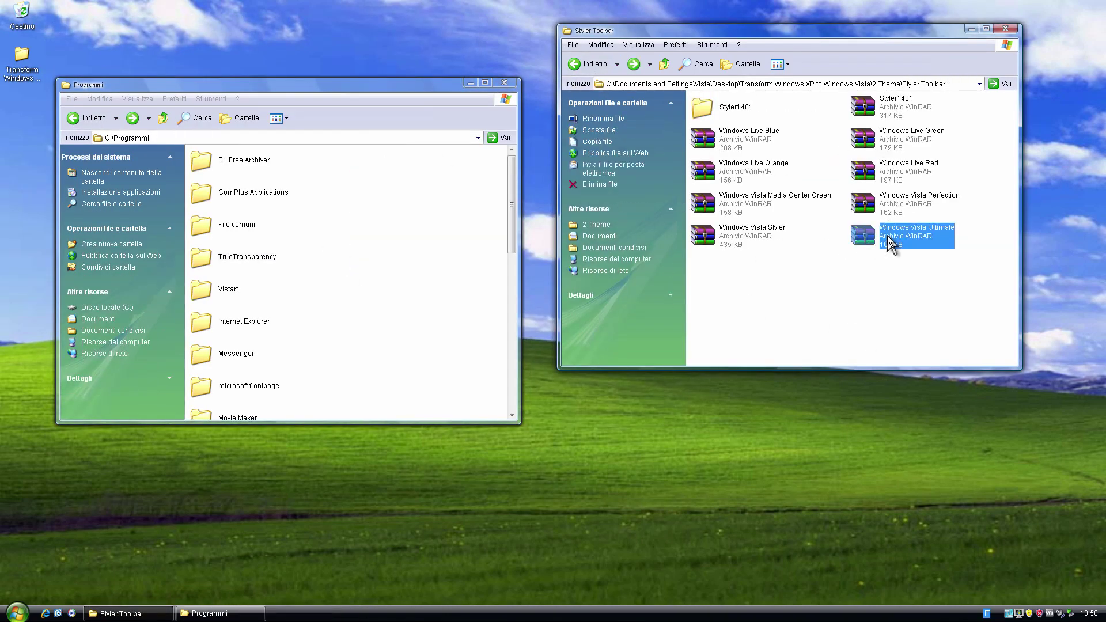
left_click(748, 135, "shift")
right_click(770, 151)
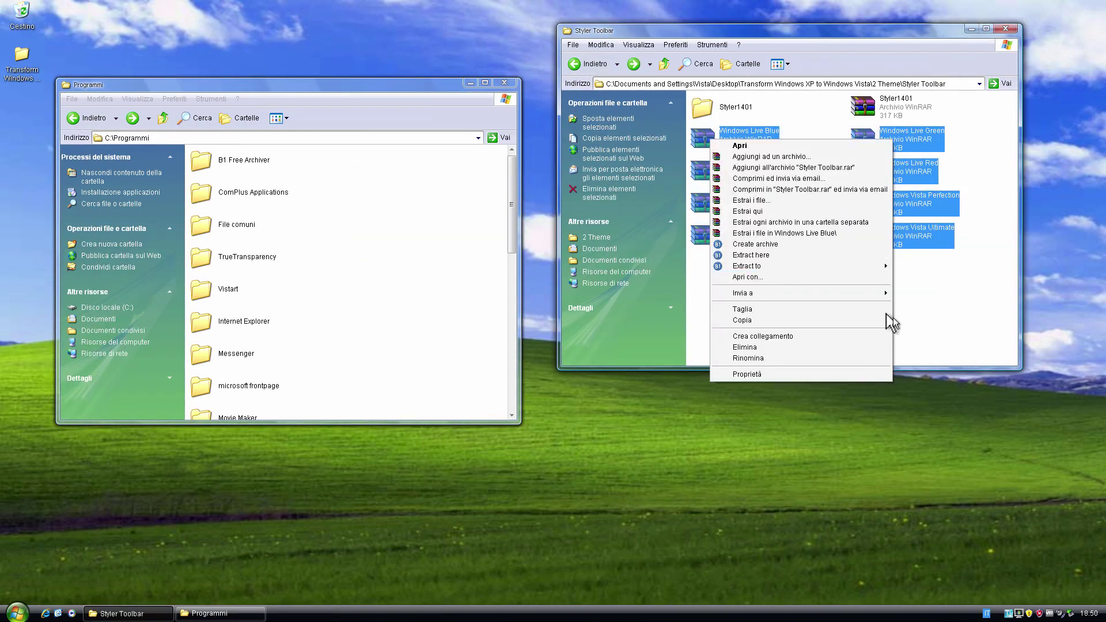
left_click(825, 234)
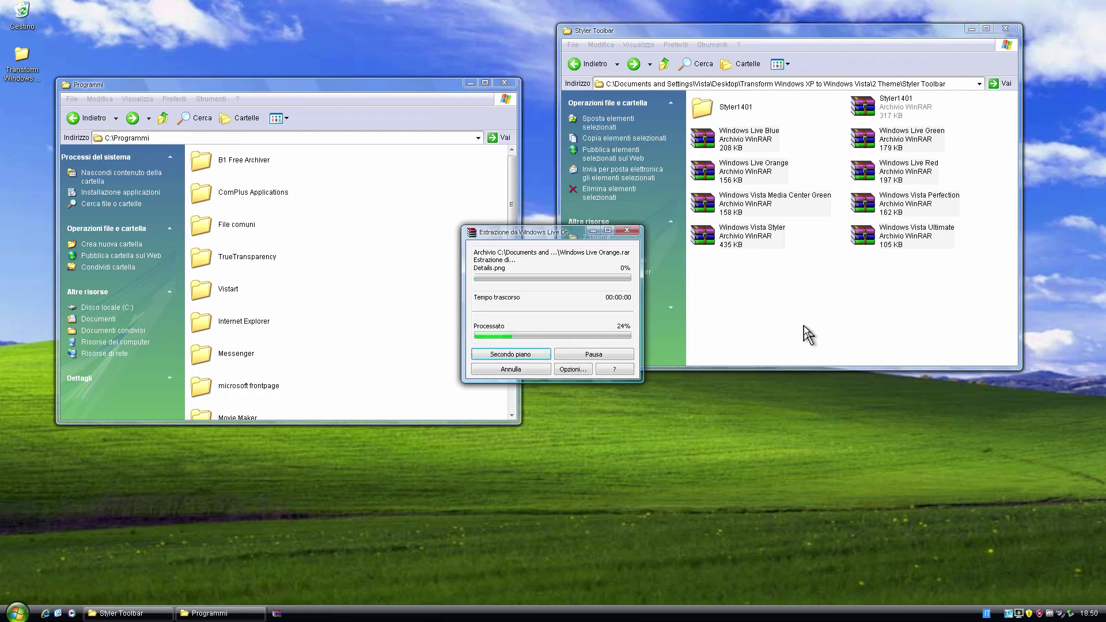
Open the TB folder of the Styler program in C:\Programmi
scroll(758, 144, "down", 5)
left_click(259, 344)
scroll(259, 344, "down", 5)
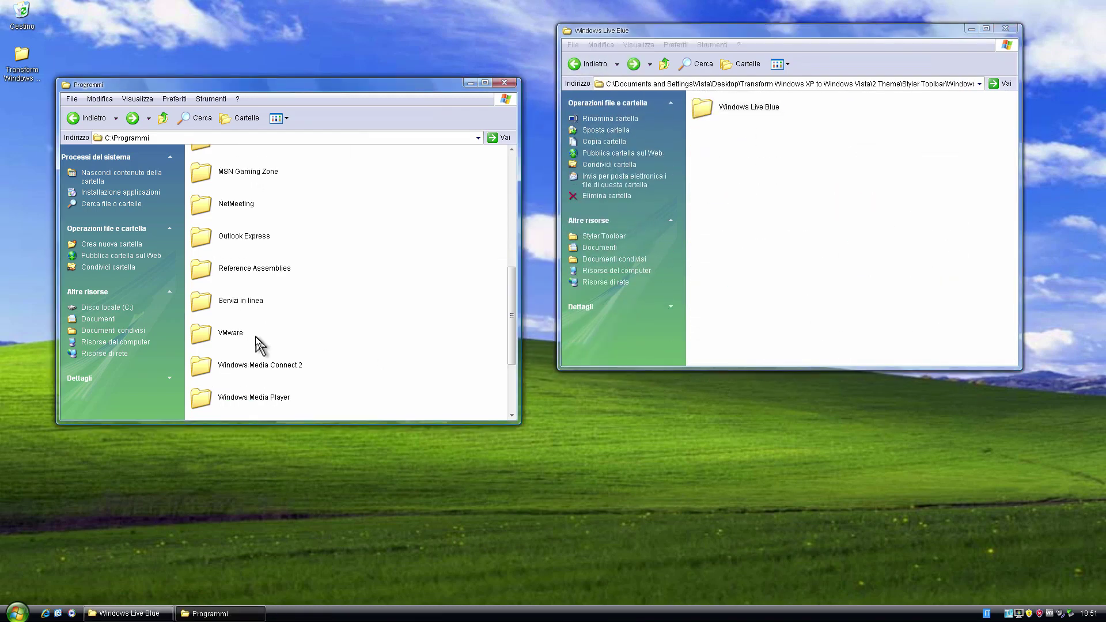
double_click(229, 401)
double_click(220, 197)
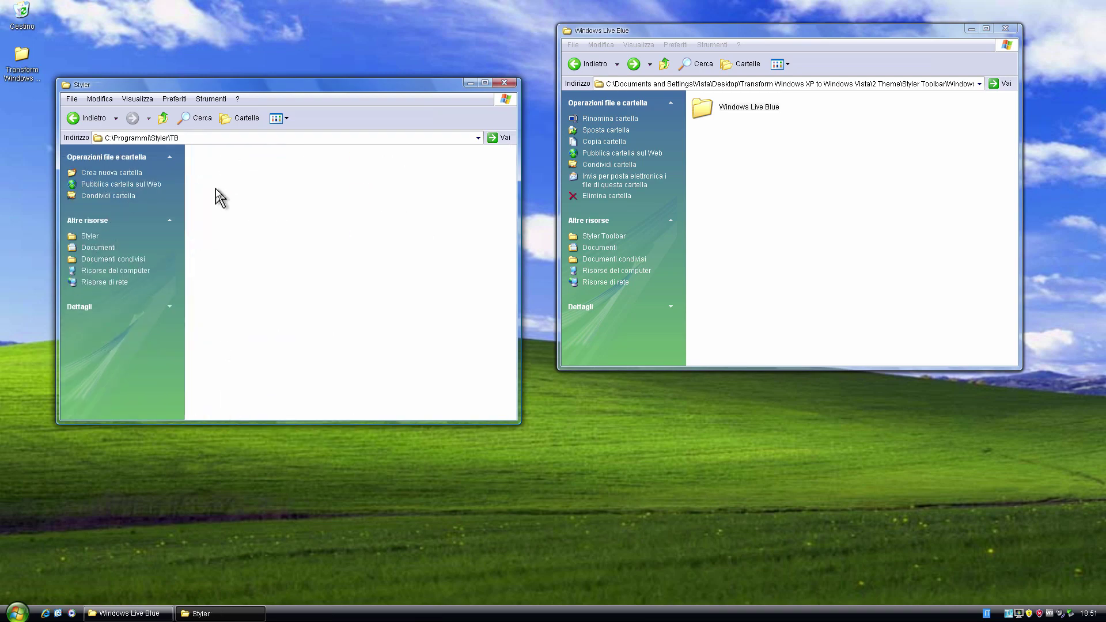
Copy the extracted Windows Live and Windows Vista toolbar skin folders into Styler's TB\skins\Styler's folder
left_click_drag(601, 142, 345, 241)
left_click(748, 181)
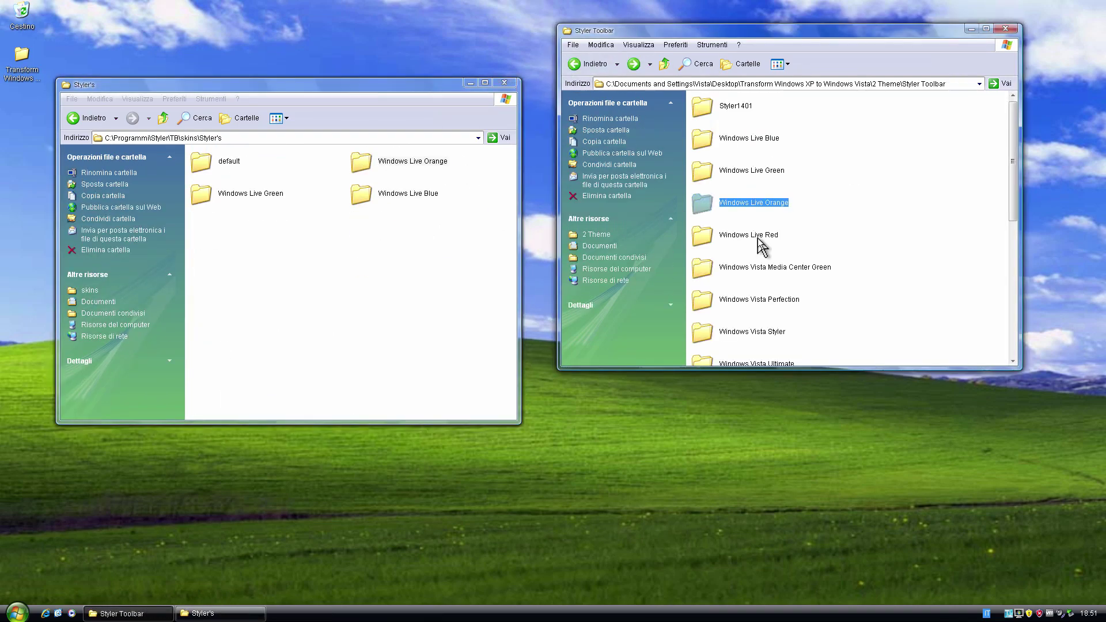
left_click_drag(748, 234, 345, 288)
left_click_drag(775, 267, 345, 288)
left_click(759, 299)
left_click_drag(759, 299, 345, 288)
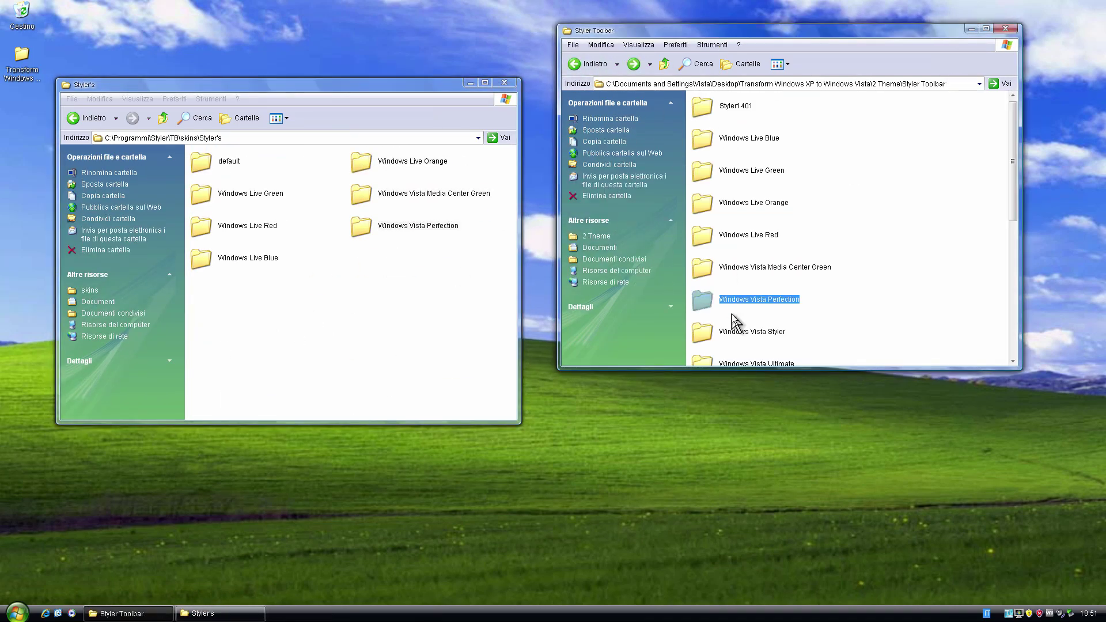
left_click_drag(751, 331, 345, 259)
left_click(587, 63)
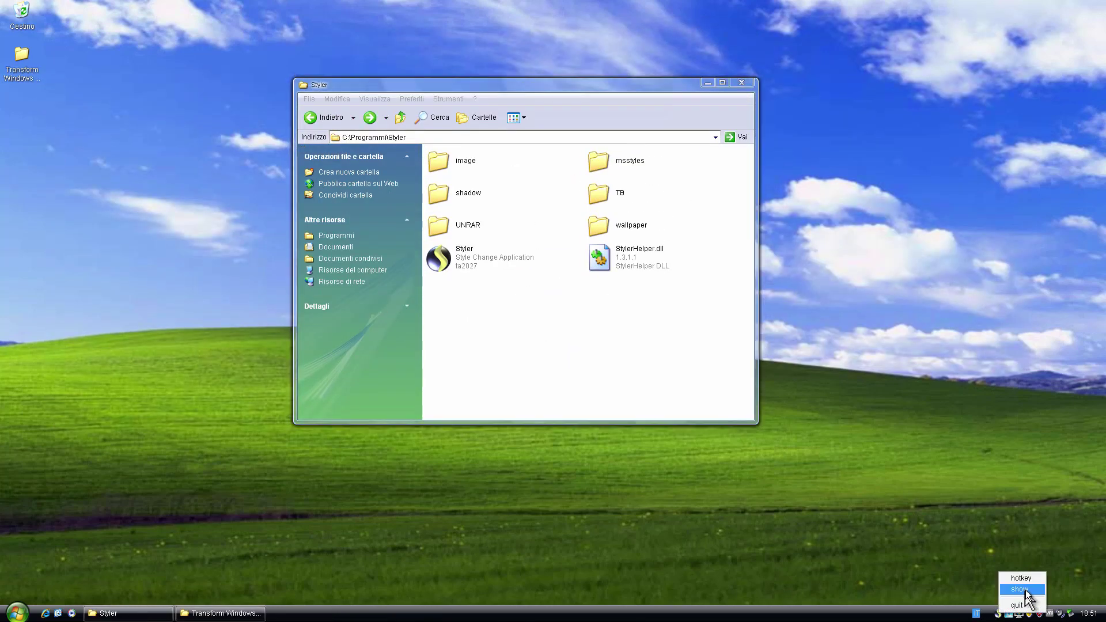
Choose the Windows Vista Ultimate toolbar skin in Styler and unlock the Explorer toolbars
scroll(644, 375, "down", 3)
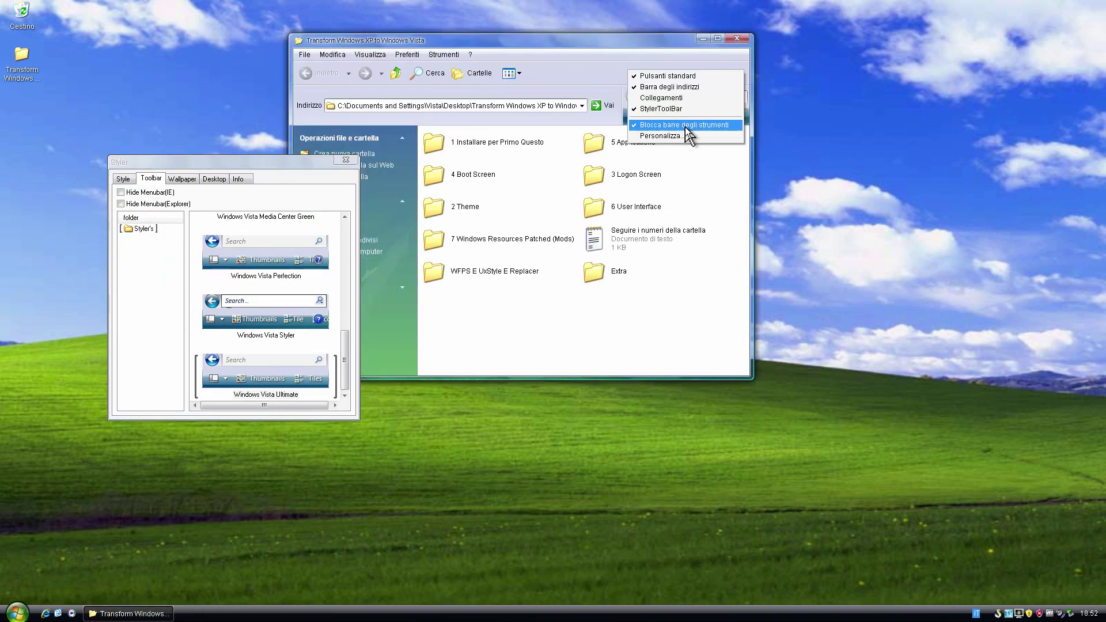
left_click(685, 126)
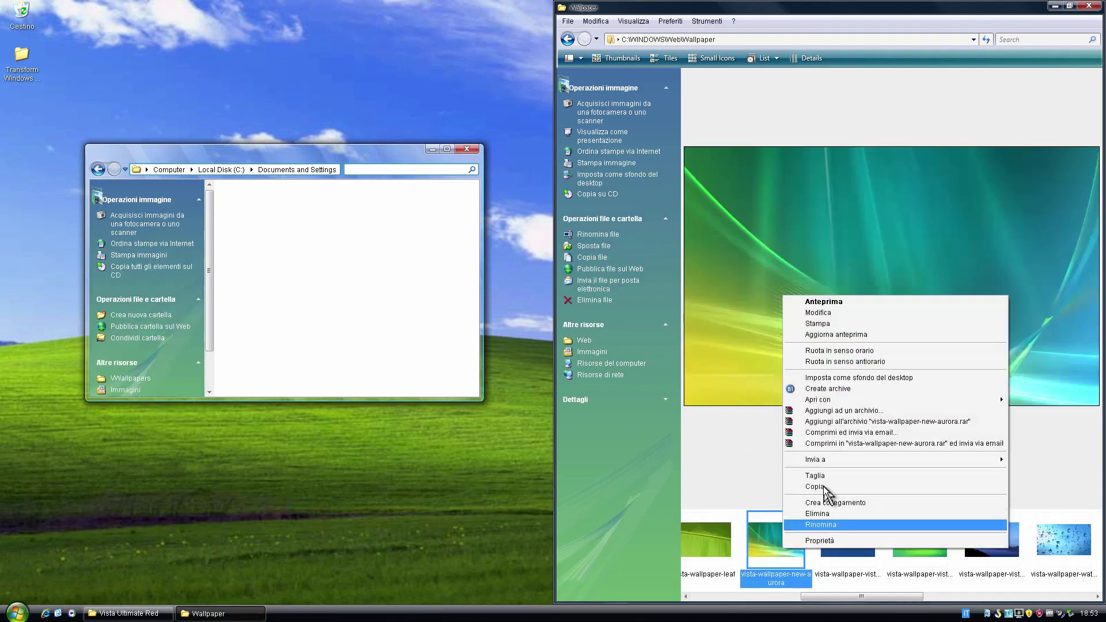
Set vista-wallpaper-new-aurora as the desktop background and copy the four Vista Ultimate wallpapers into C:\WINDOWS\Web\Wallpaper
left_click(814, 487)
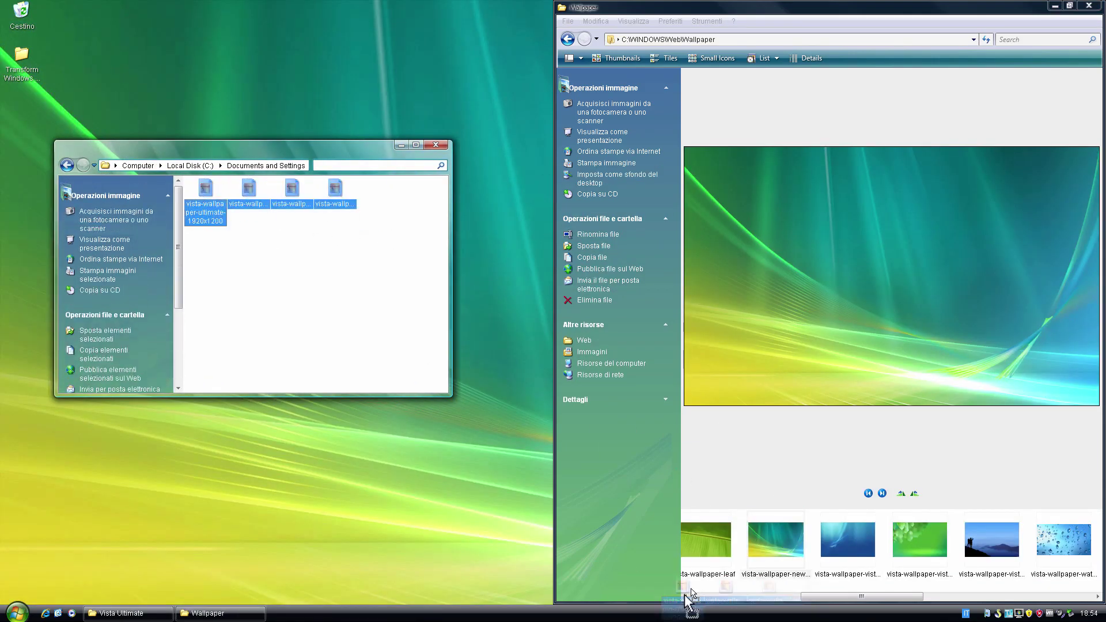
left_click_drag(690, 593, 851, 590)
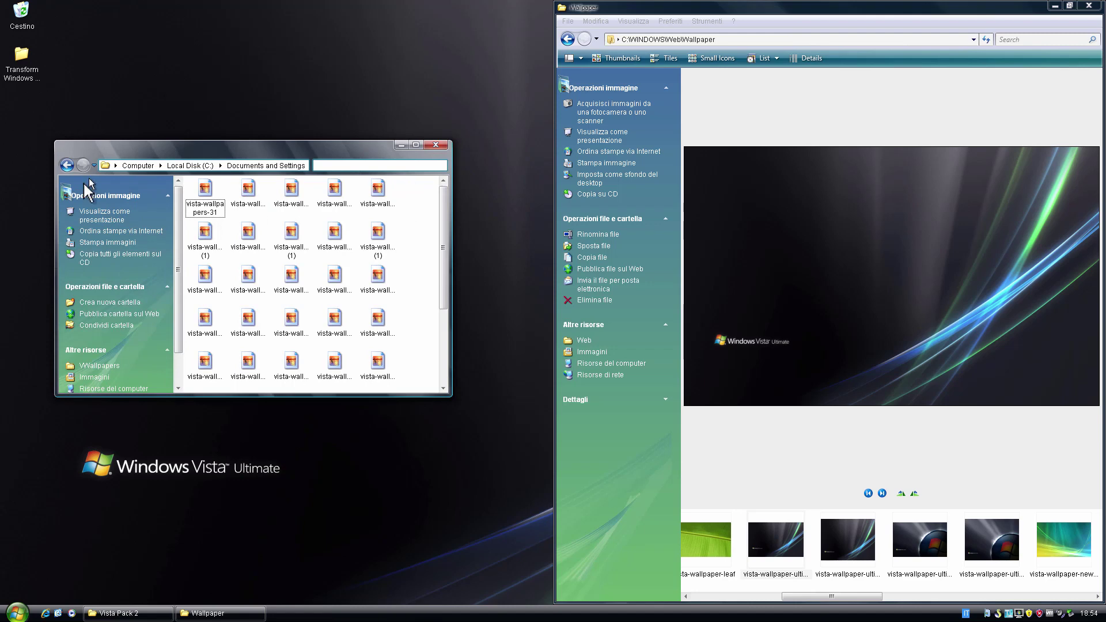
Copy all wallpapers from the Vista Pack 2 and Vista Pack 1 folders into C:\WINDOWS\Web\Wallpaper
right_click(406, 219)
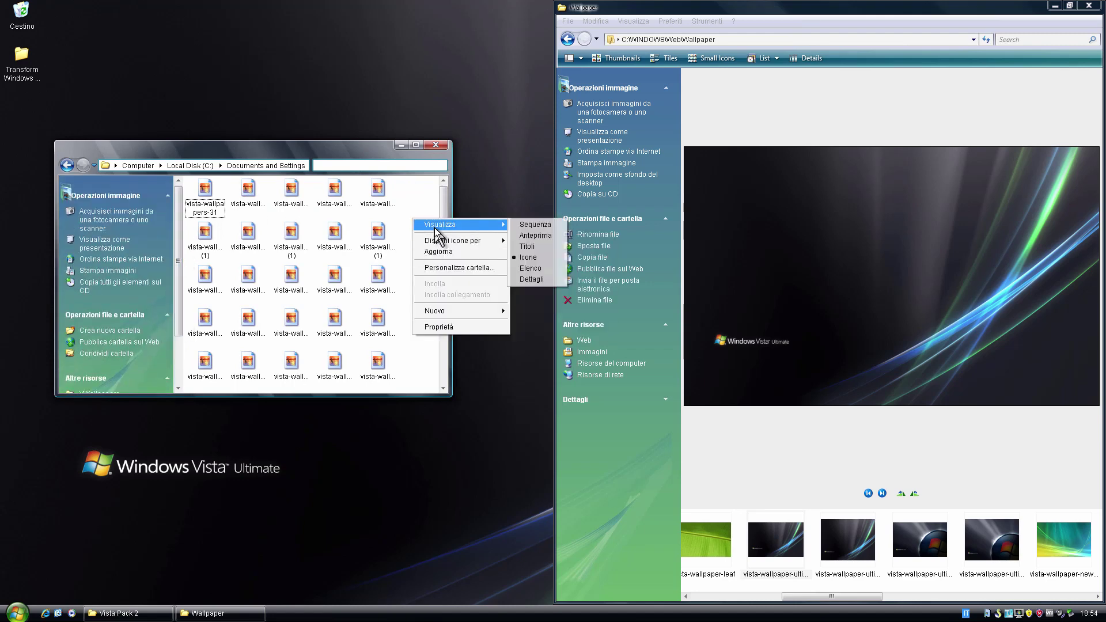
key("ctrl+a")
left_click_drag(366, 385, 736, 568)
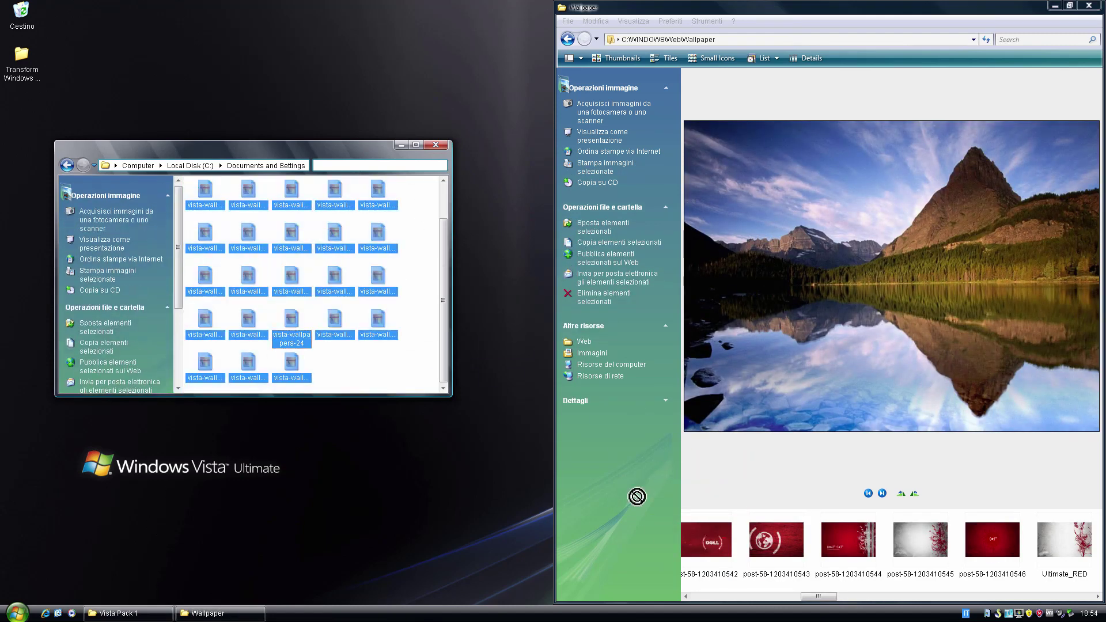
left_click_drag(634, 493, 878, 489)
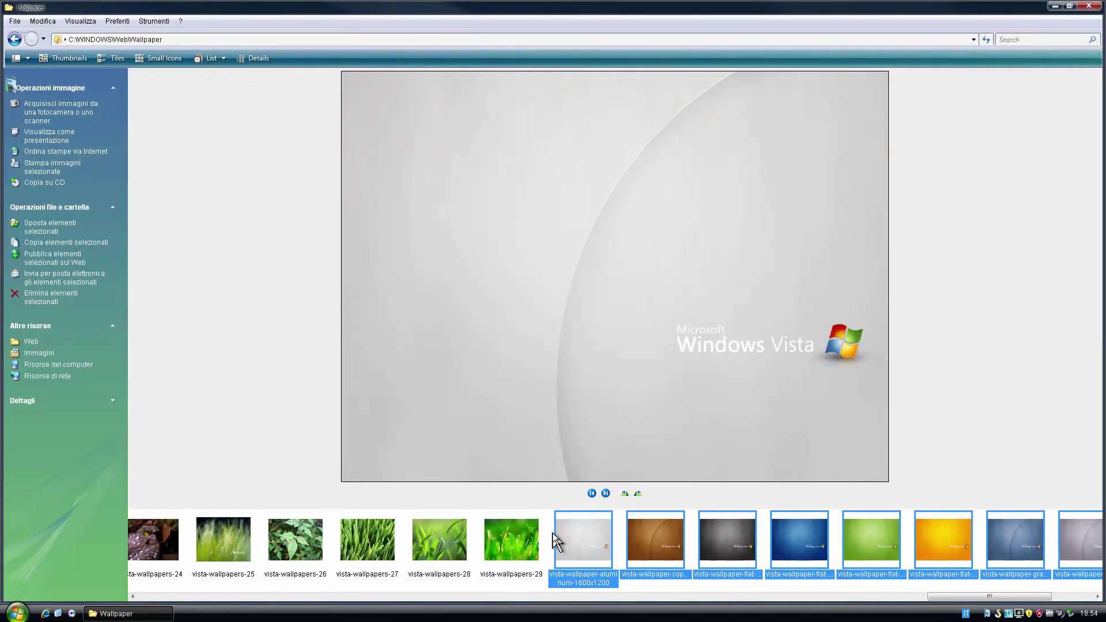
Set vista-wallpaper-flat-blue-1600x1200 as the desktop background
left_click(889, 581)
left_click(799, 541)
right_click(813, 288)
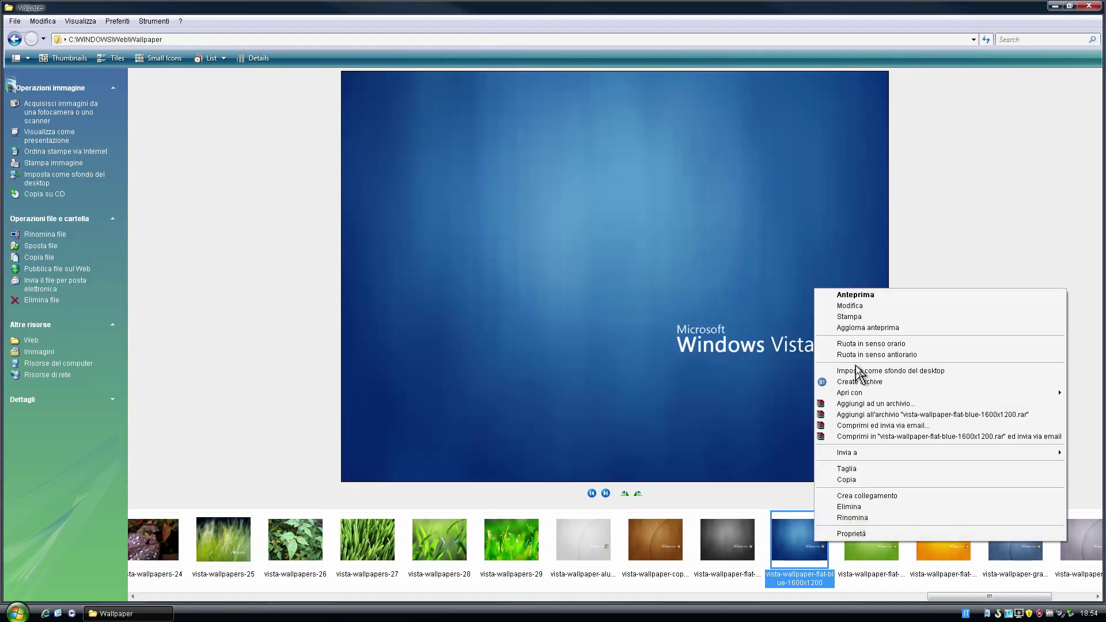
left_click(856, 370)
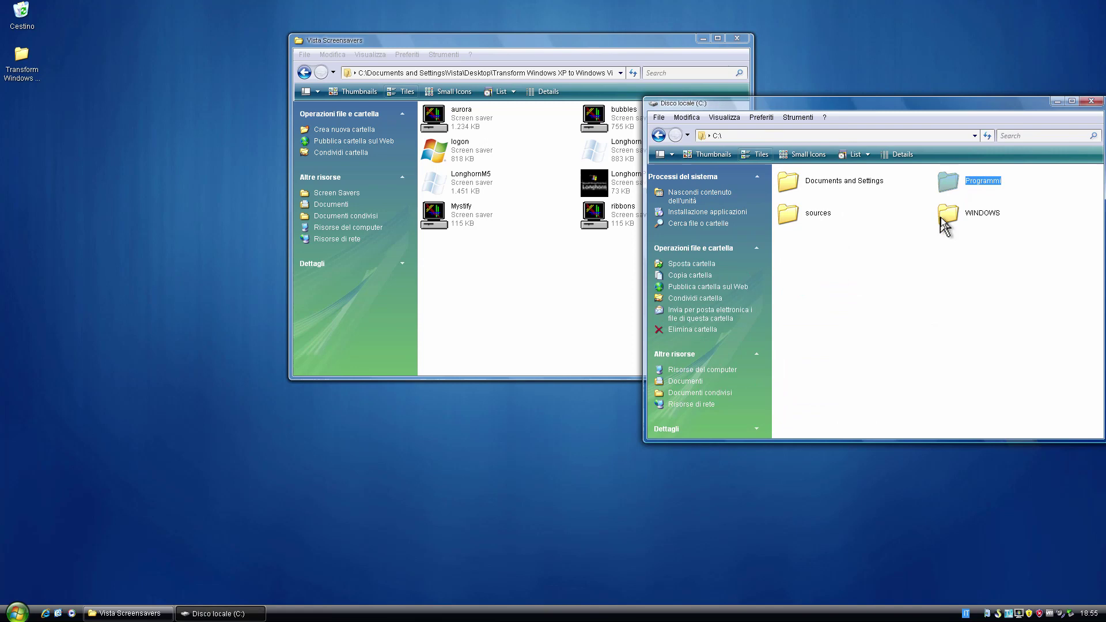
Copy all eight Vista screen savers from the Vista Screensavers folder into C:\WINDOWS\system32, replacing any existing files
double_click(947, 215)
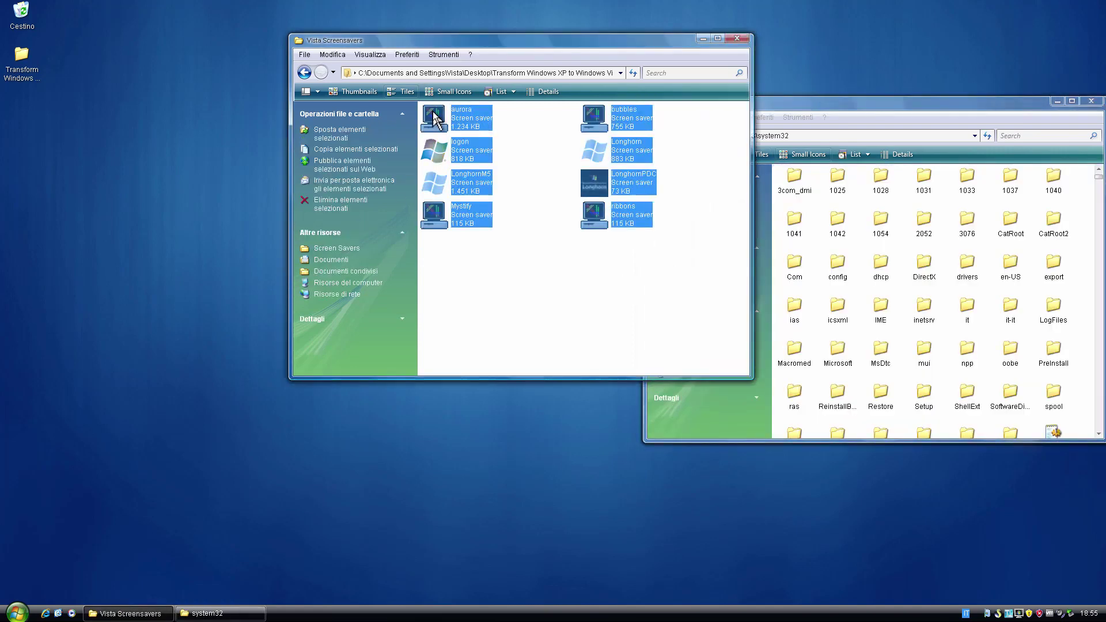
right_click(960, 260)
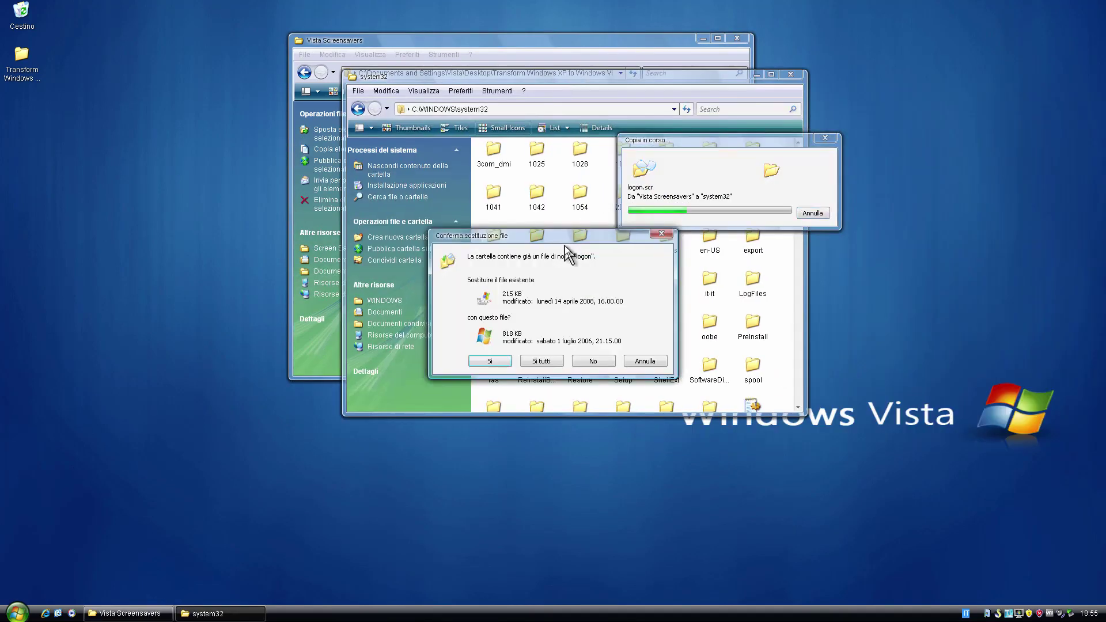
left_click(542, 360)
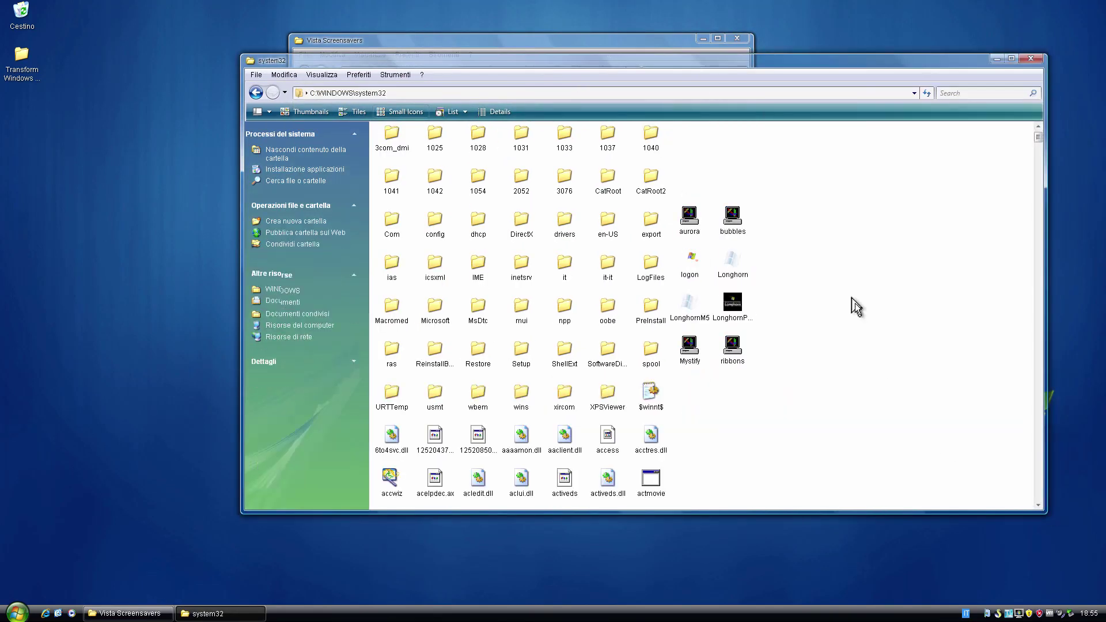
Open the screen saver settings from the aurora file in system32 and preview screen savers including aurora, bubbles and ribbons
right_click(685, 225)
left_click(714, 259)
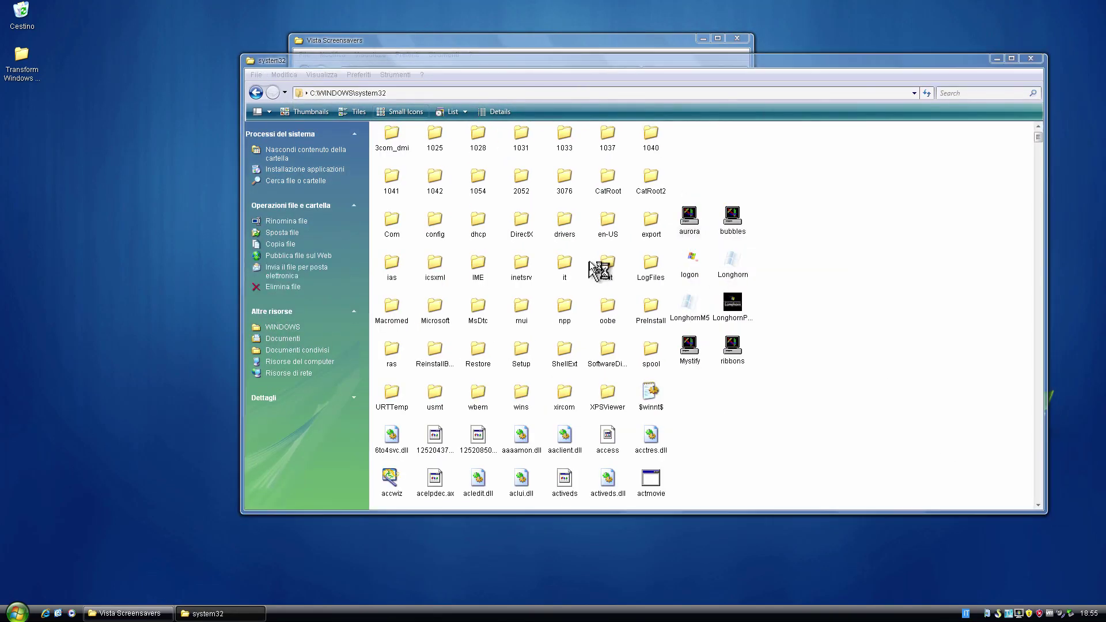
left_click(248, 232)
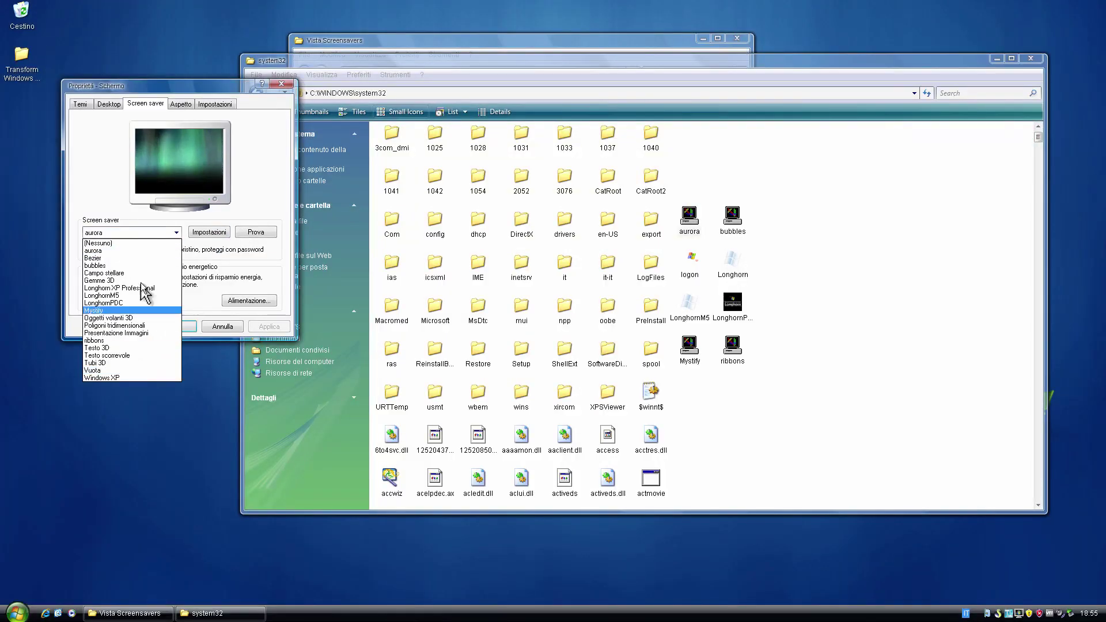
left_click(119, 378)
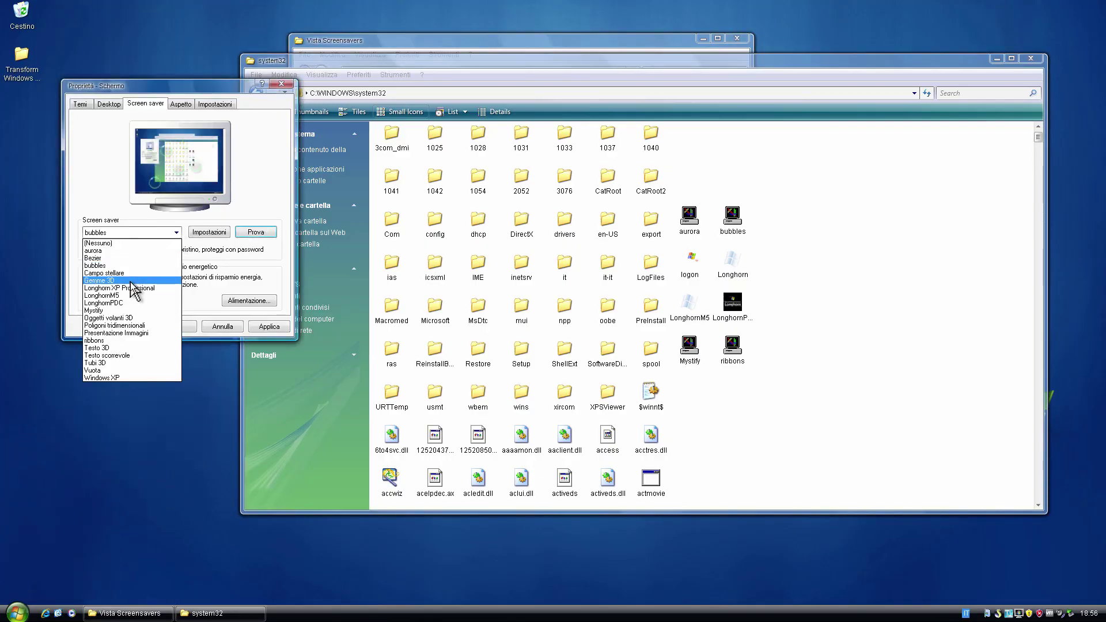
left_click(136, 286)
left_click(338, 232)
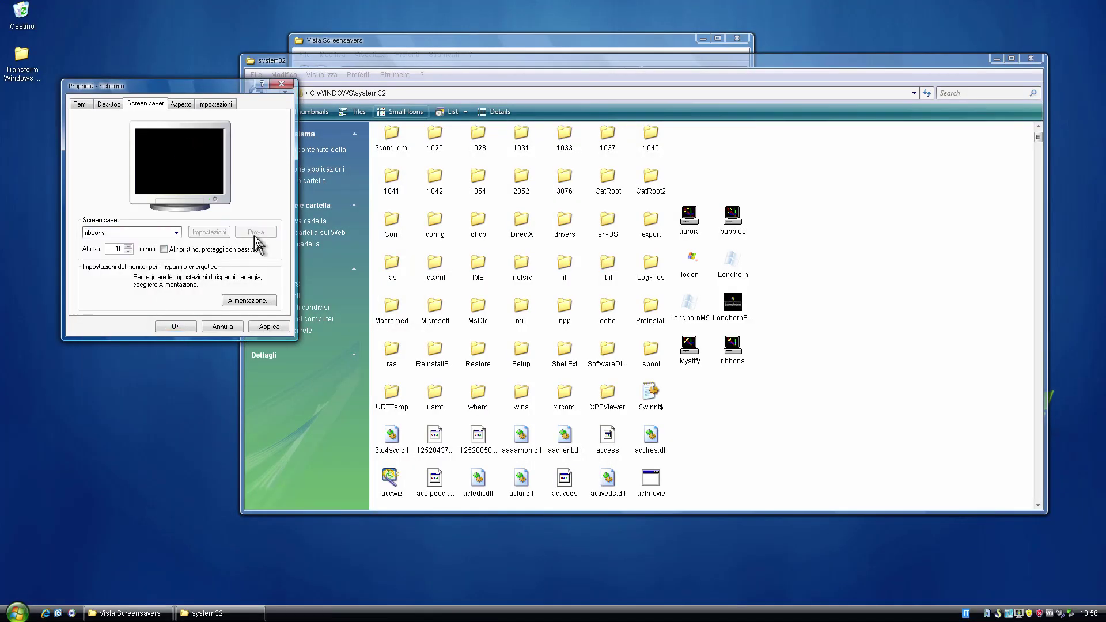
left_click(255, 232)
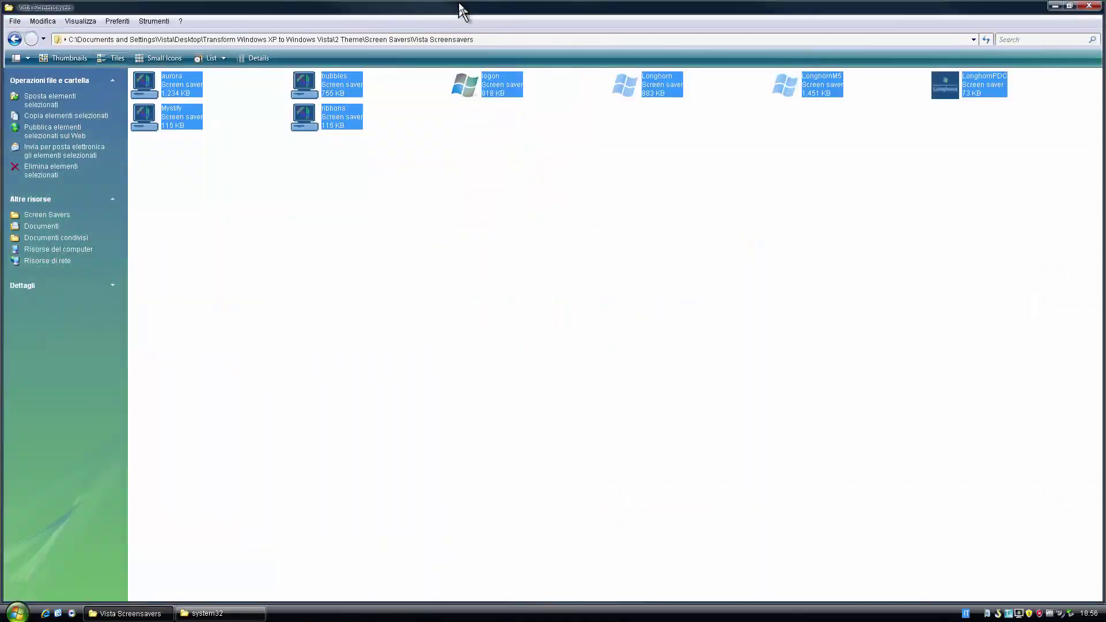
Load the logon screen saver from the Vista Screensavers folder into the display settings and preview it
double_click(458, 7)
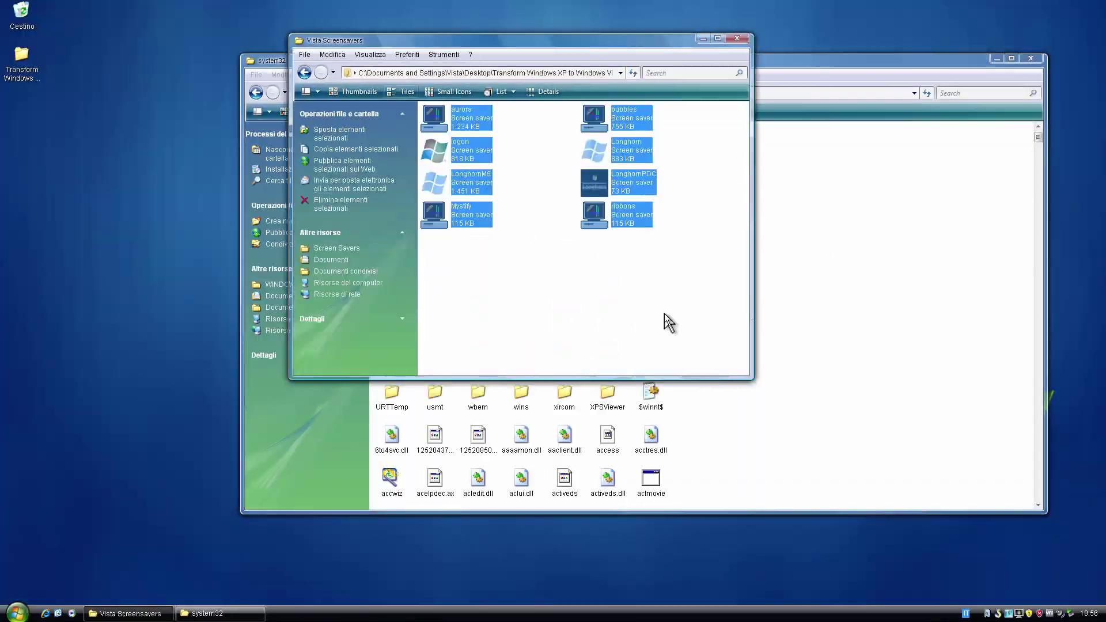
right_click(482, 218)
left_click(531, 255)
left_click(273, 264)
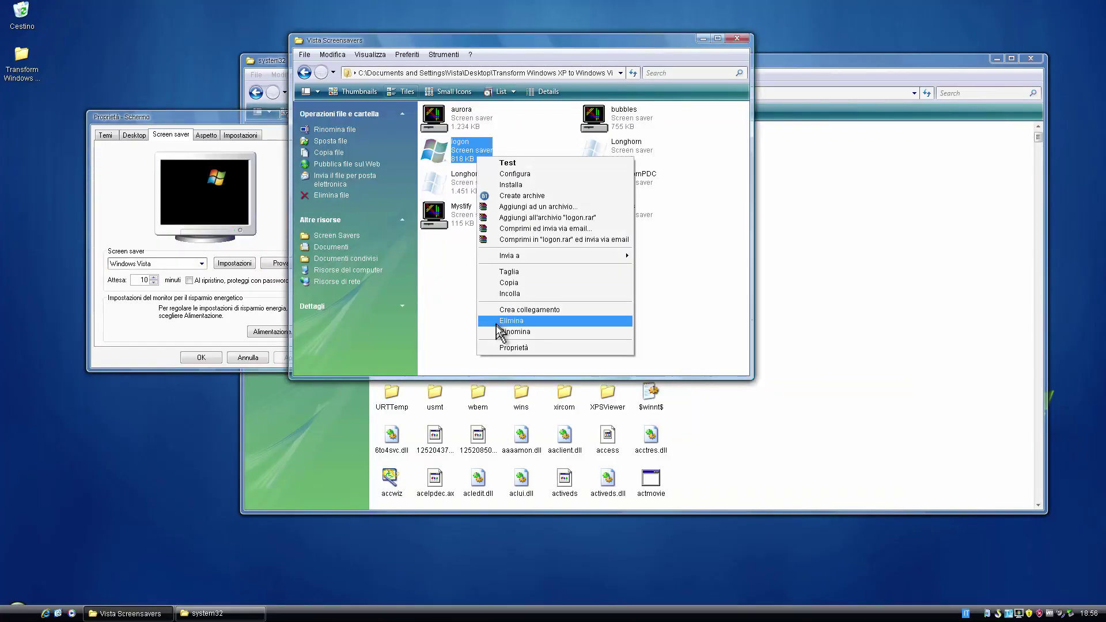
Add the logon screen saver to system32 under the name logonvista and choose logonvista as the active screen saver
left_click(501, 323)
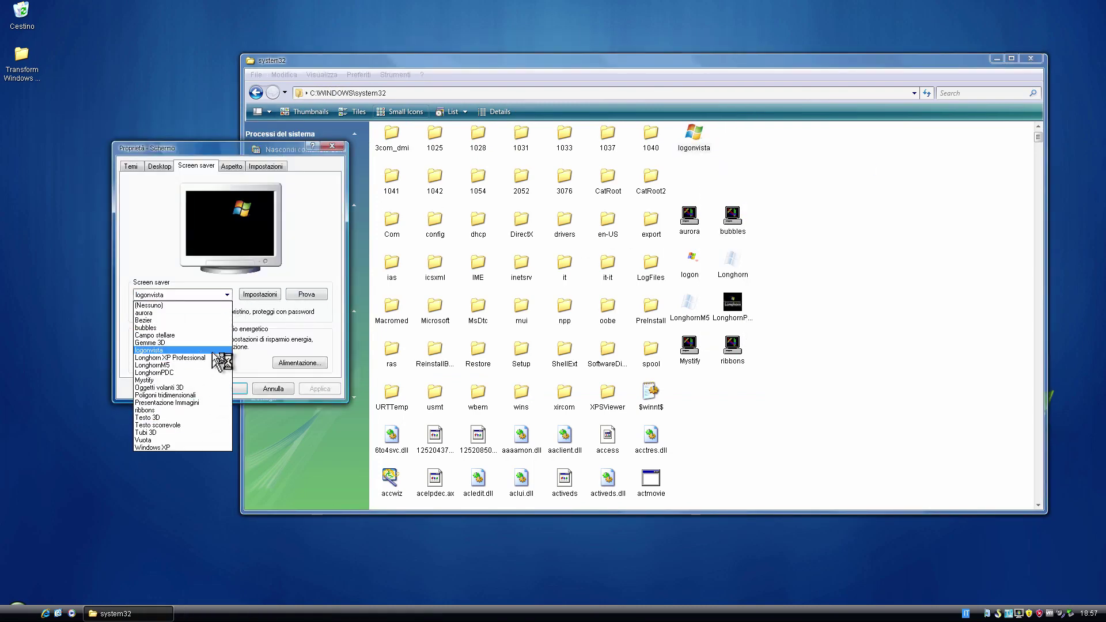
left_click(214, 350)
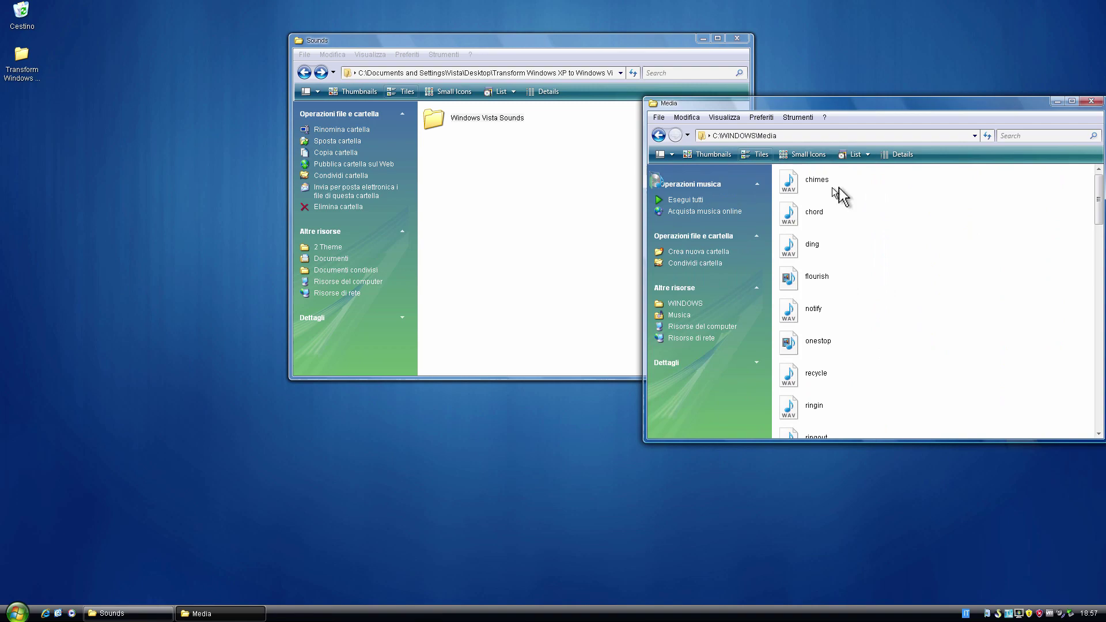
Assign sounds from the Windows Vista Sounds folder to the system events, including Windows XP Battery Critical for the battery event
scroll(913, 279, "down", 10)
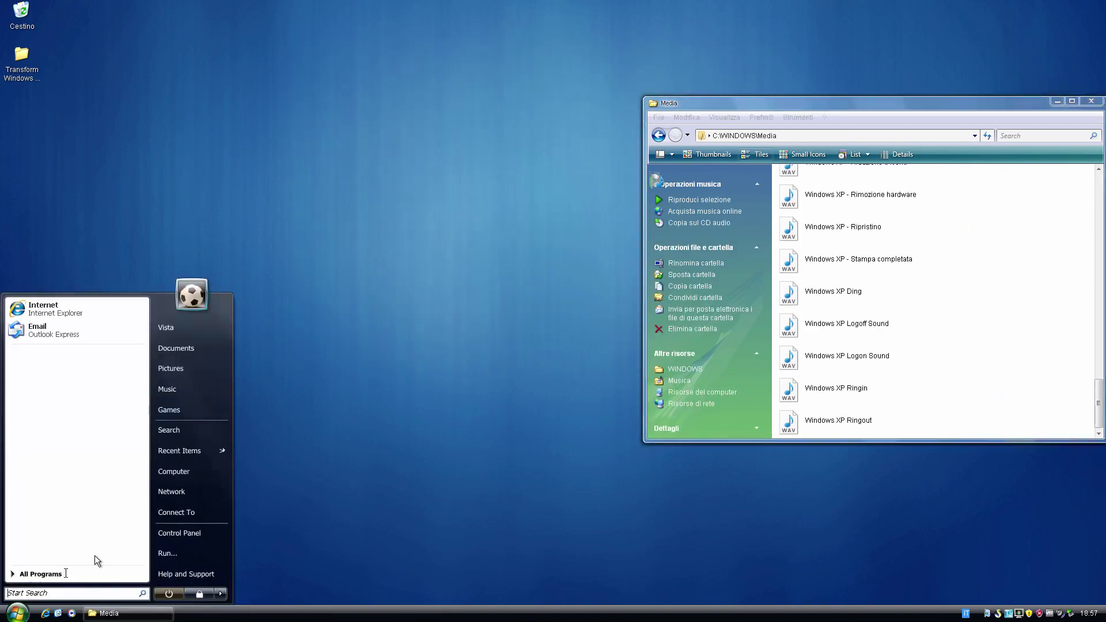
left_click(190, 539)
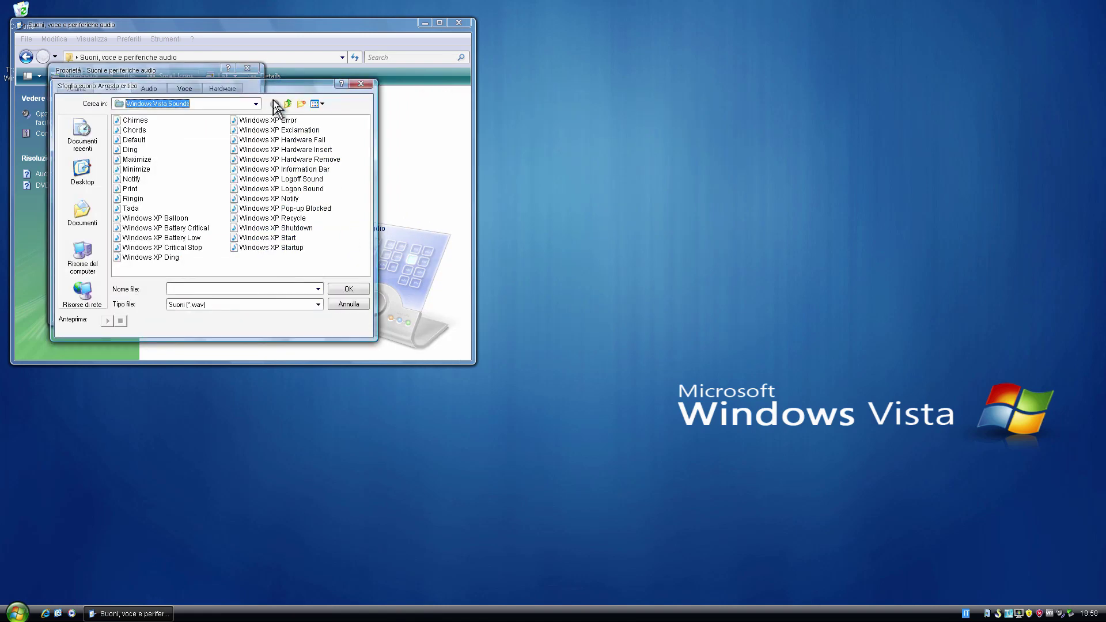
left_click(194, 285)
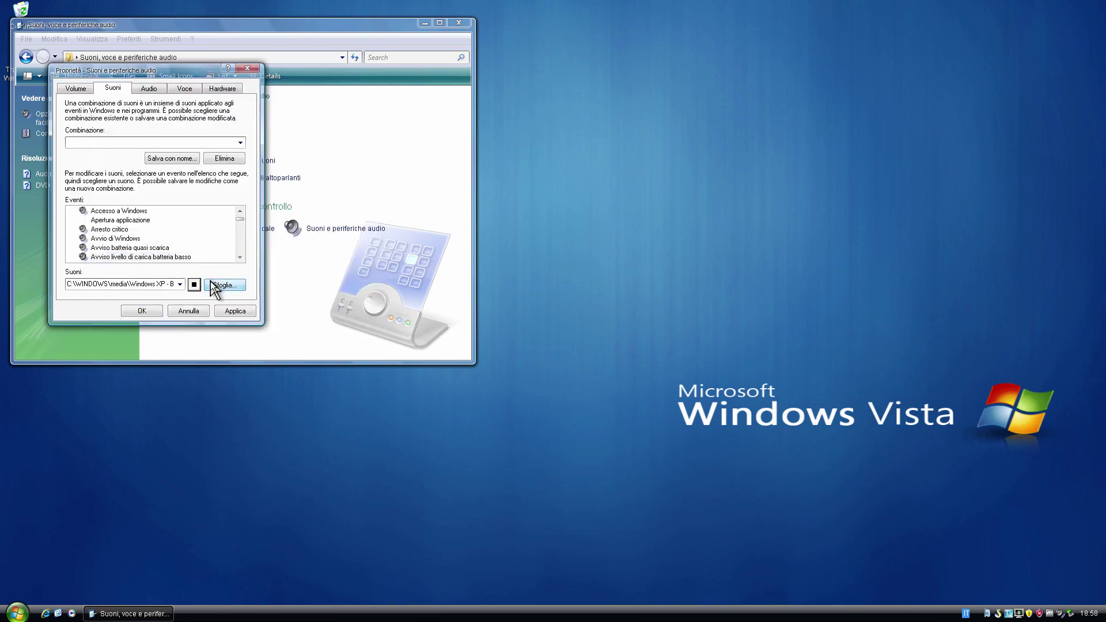
left_click(225, 285)
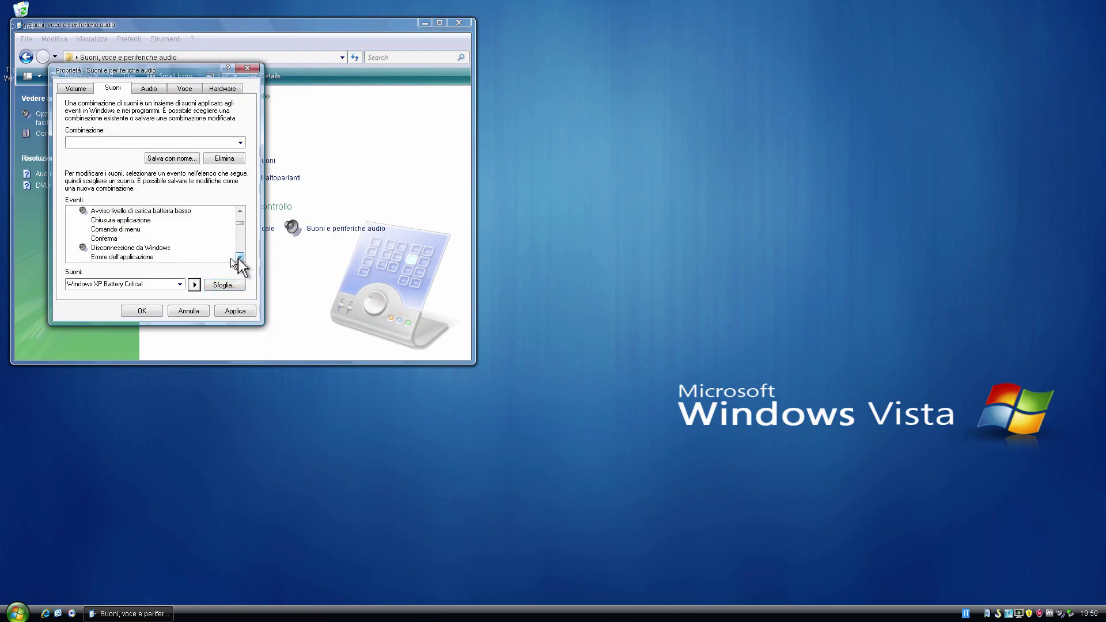
left_click(211, 286)
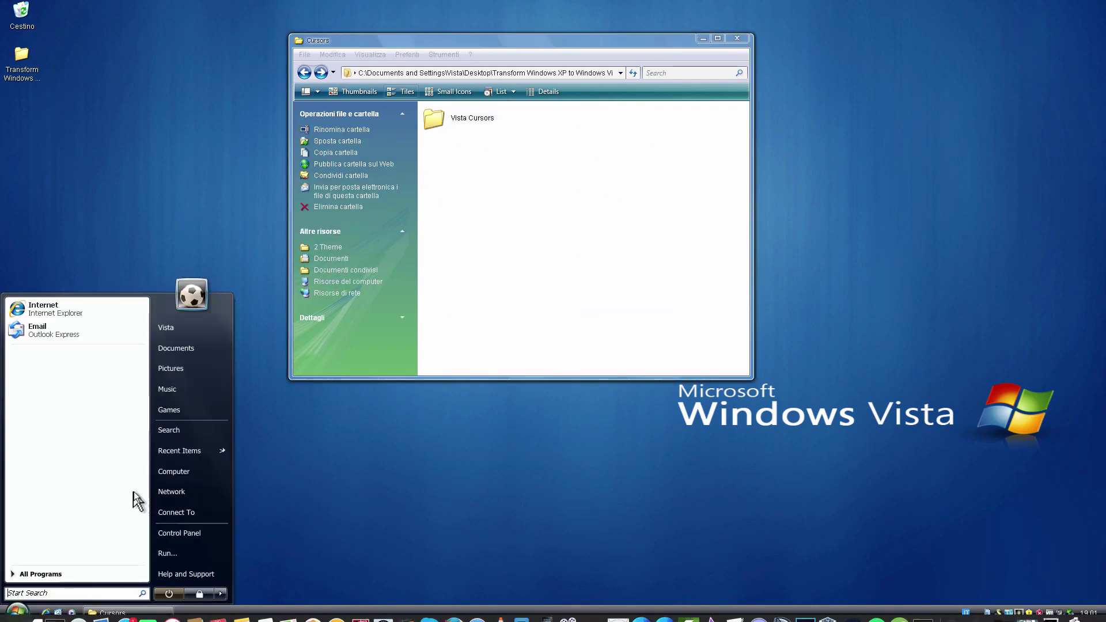
Open the local disk C: in a second window beside the Cursors folder
left_click(180, 469)
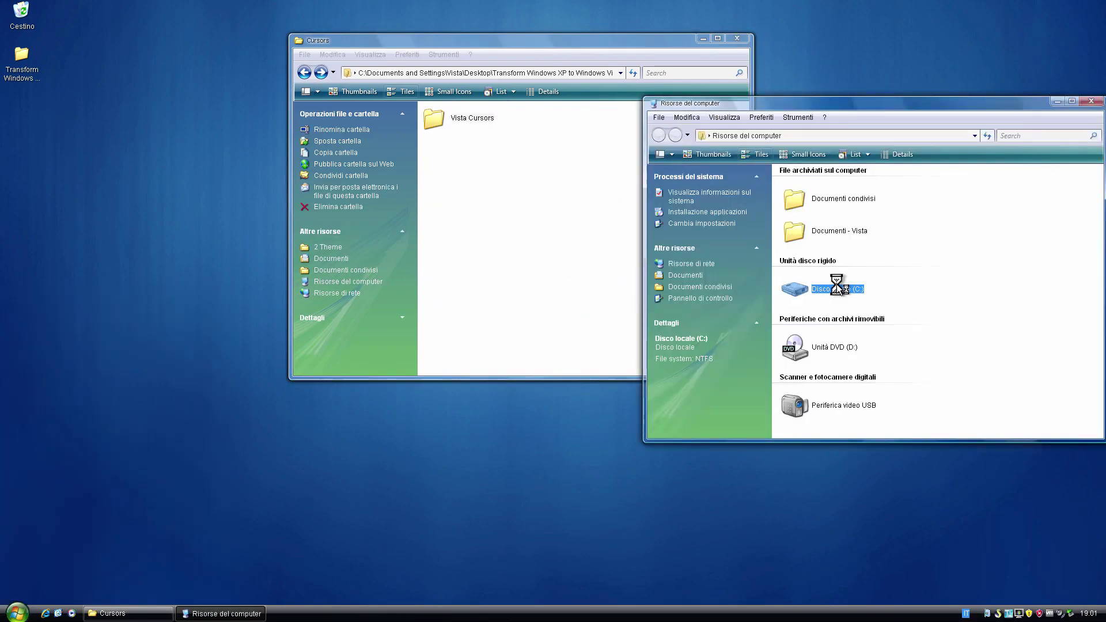
double_click(839, 278)
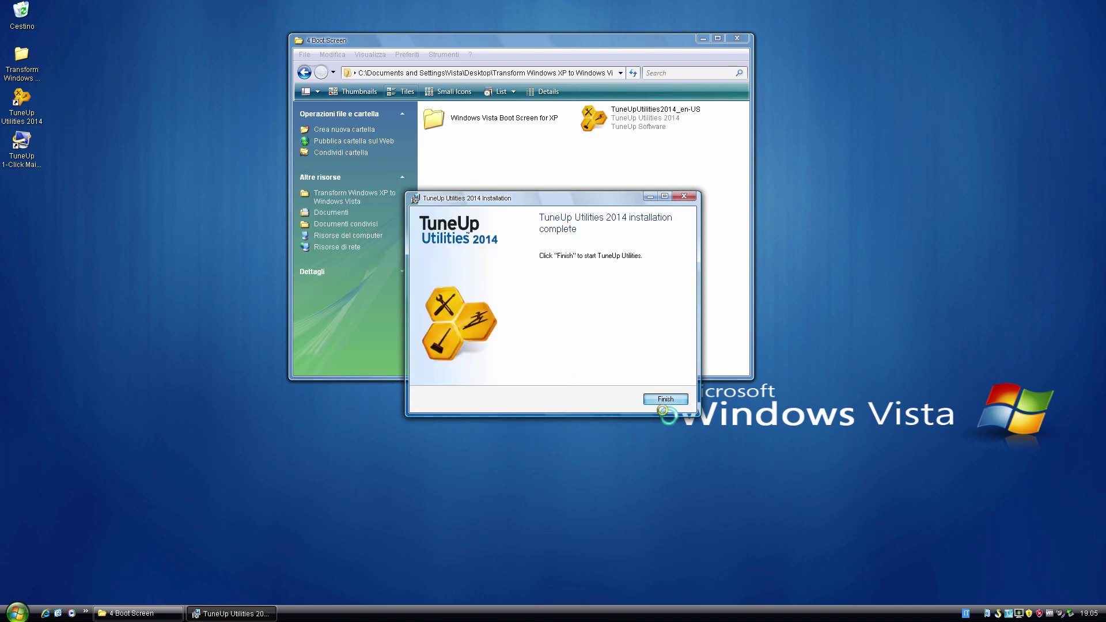
Finish installing TuneUp Utilities 2014 and apply the Windows Vista Logon RTM Small logon screen in TuneUp Styler
left_click(662, 395)
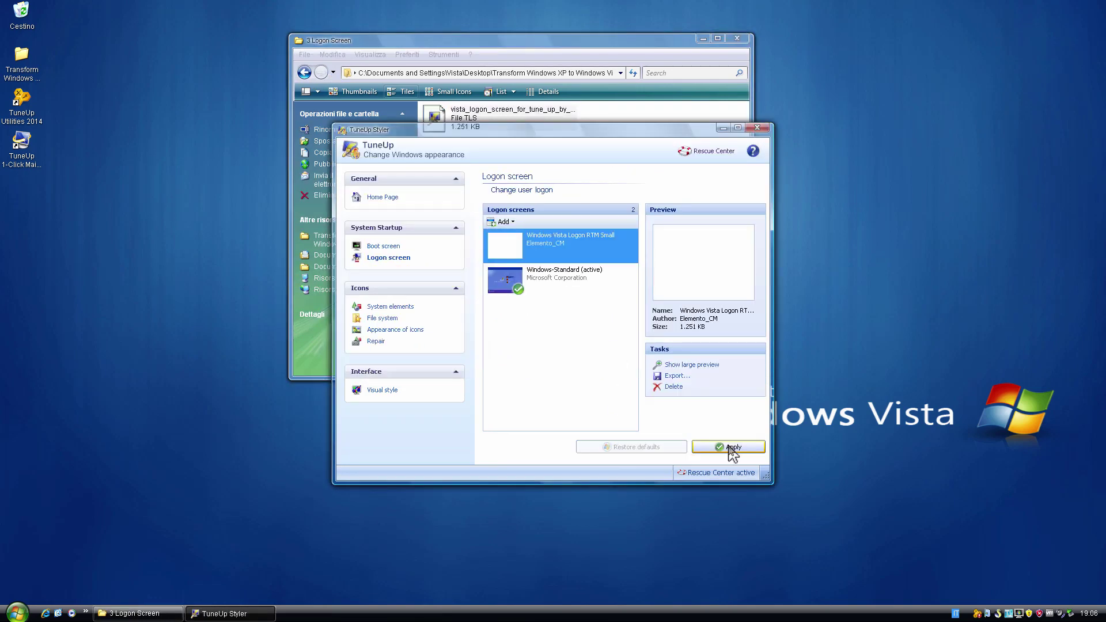
left_click(730, 447)
left_click(625, 344)
left_click(756, 127)
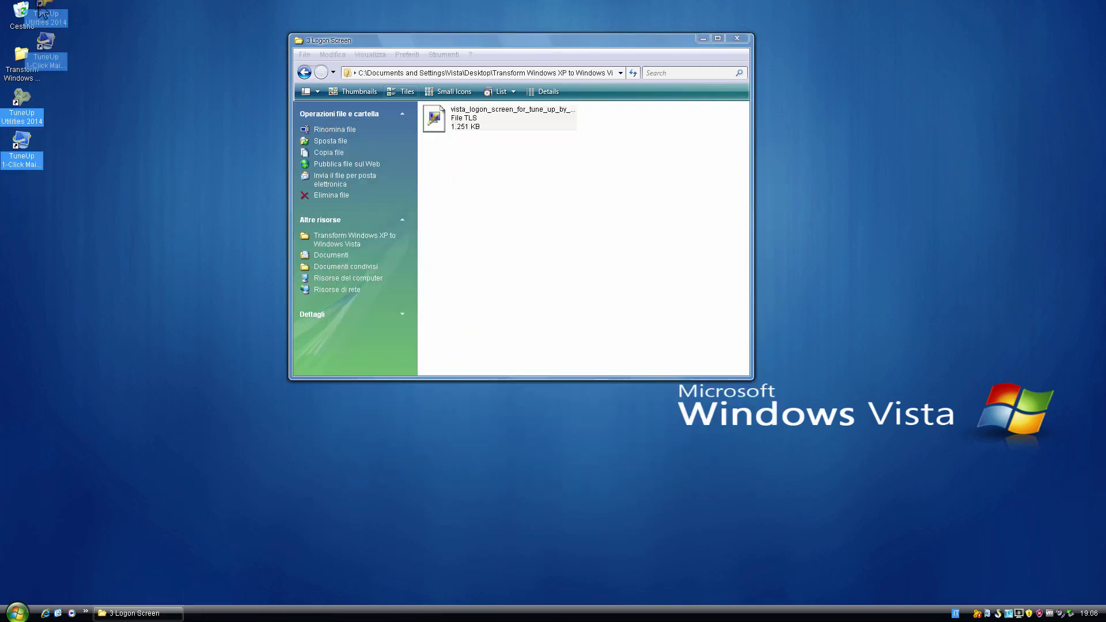
Open C:\WINDOWS\system32 in a window alongside the Replacer console and the System Properties (Glass) folder
left_click(303, 74)
double_click(599, 124)
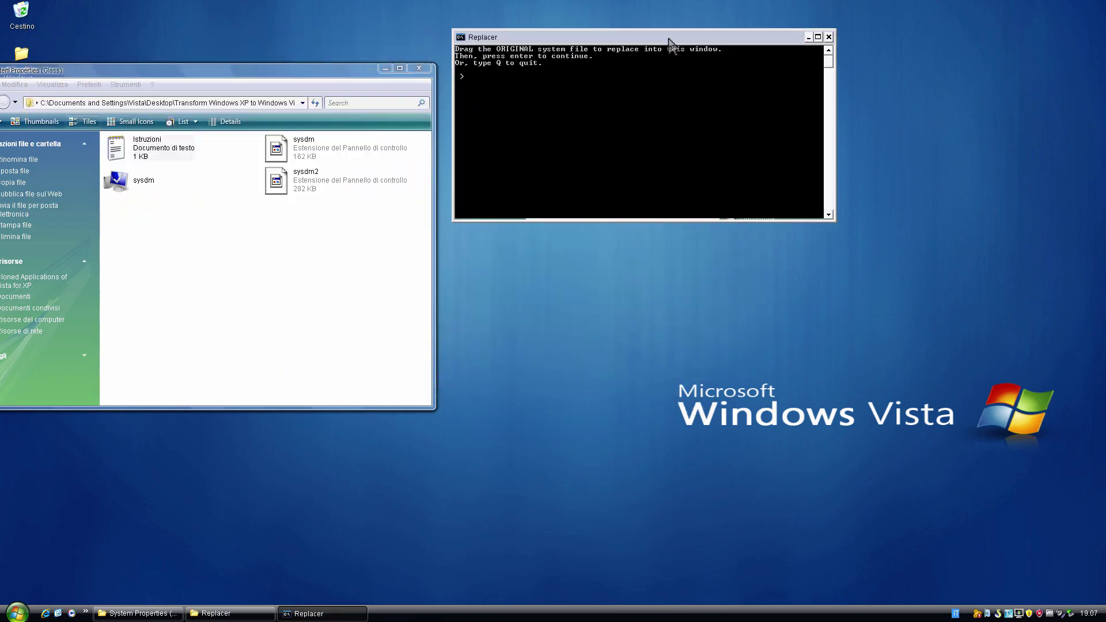
key("super")
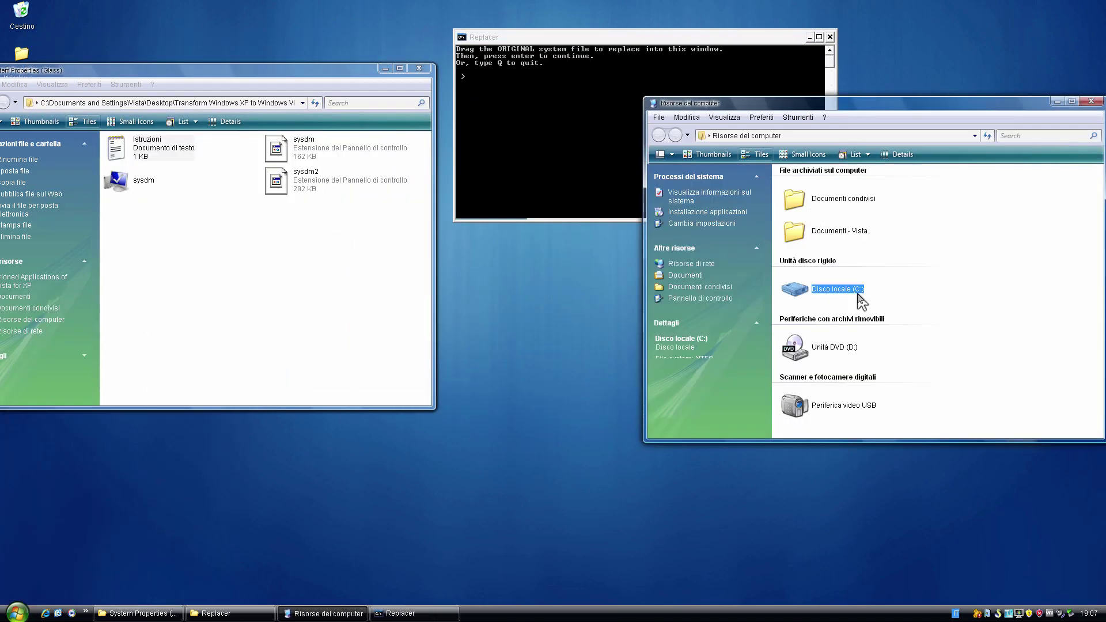
double_click(862, 300)
double_click(873, 189)
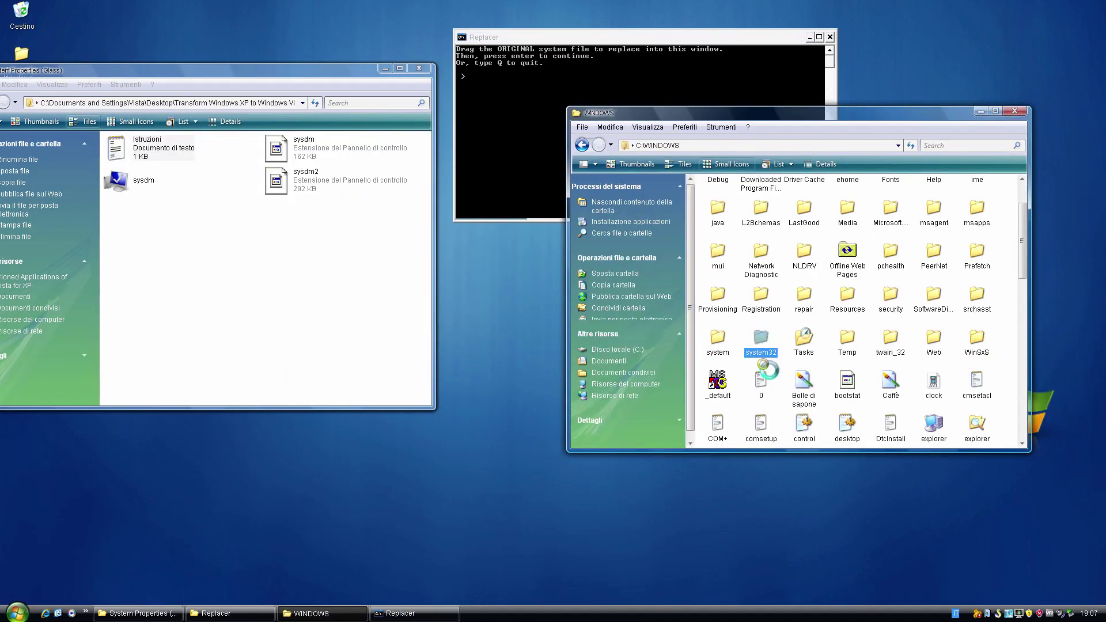
double_click(755, 348)
Search system32 for sysdm and pass the found file to Replacer as the original system file
left_click(1016, 145)
left_click(651, 386)
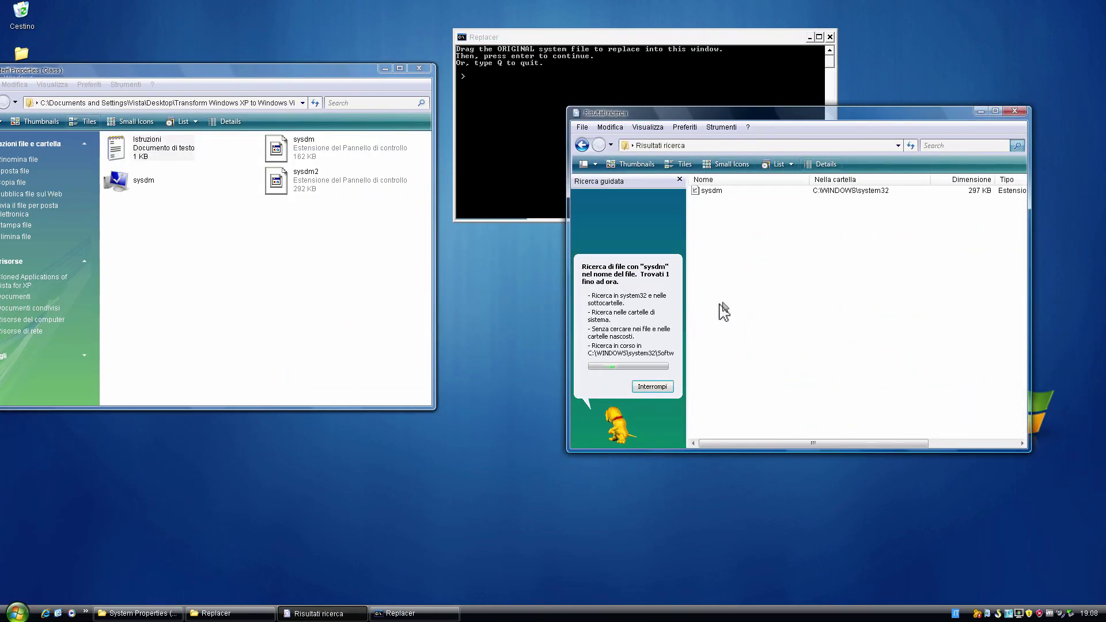
left_click_drag(705, 190, 542, 170)
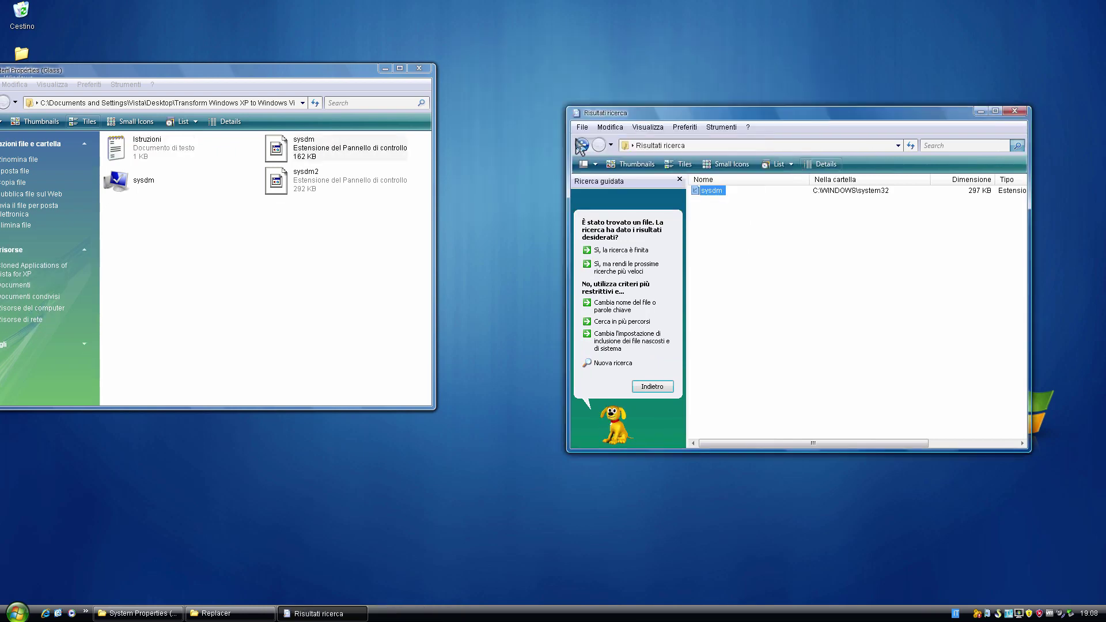
Move the sysdm files from the System Properties (Glass) folder into system32, overwriting existing ones, and answer the Windows file protection prompt
left_click(587, 143)
left_click(698, 341)
left_click_drag(414, 134, 835, 276)
left_click(541, 361)
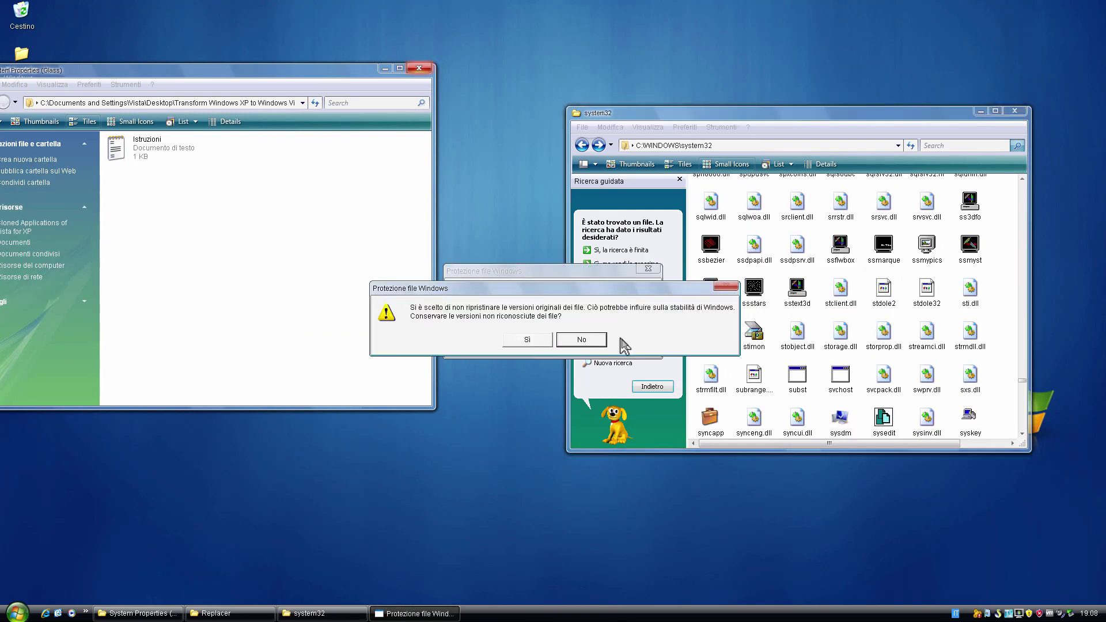
left_click(572, 338)
Close the system32 and System Properties (Glass) folders and view the computer's Vista-style System page
left_click(1023, 112)
left_click(419, 68)
left_click(17, 612)
left_click(196, 493)
left_click(662, 182)
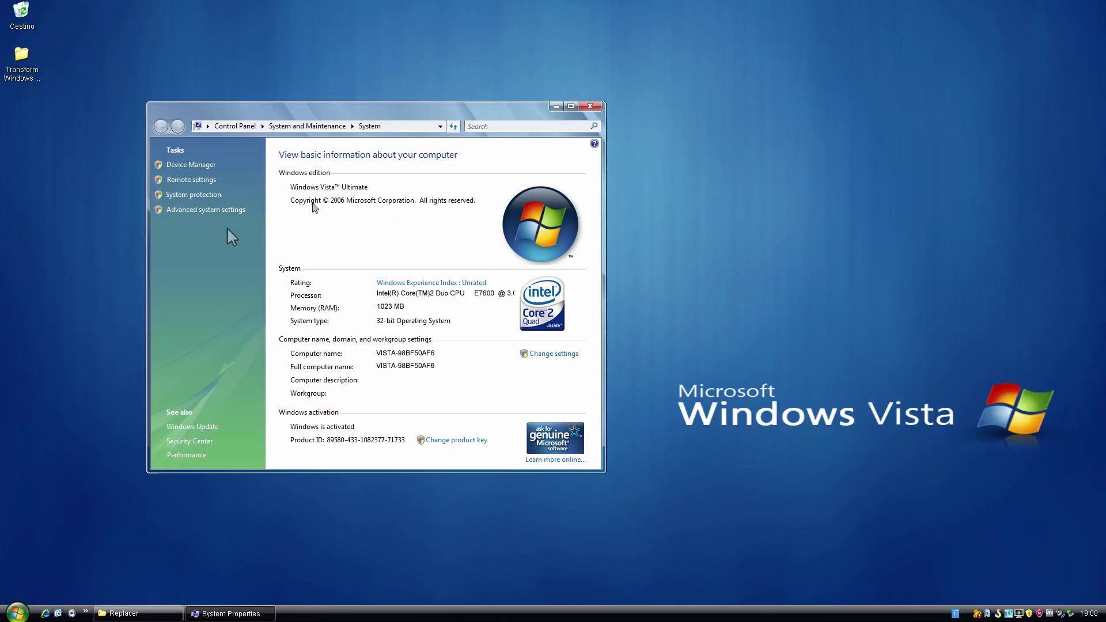
left_click(227, 227)
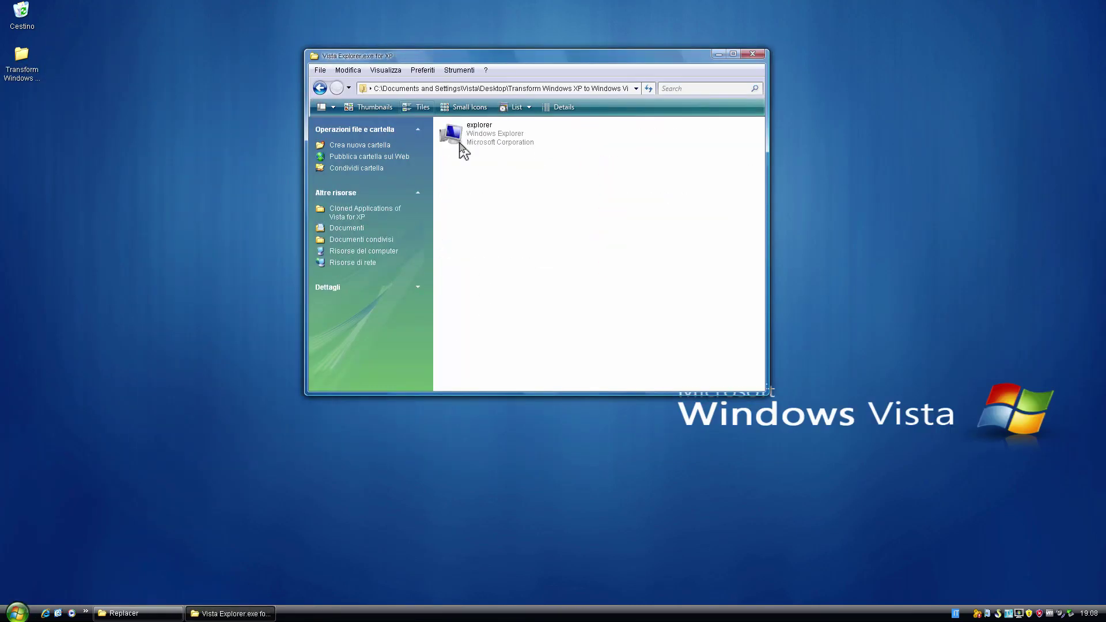
Place the Vista explorer file on the desktop and end the running explorer process in Task Manager
left_click_drag(452, 133, 547, 446)
left_click(718, 54)
right_click(322, 610)
left_click(357, 570)
left_click(65, 42)
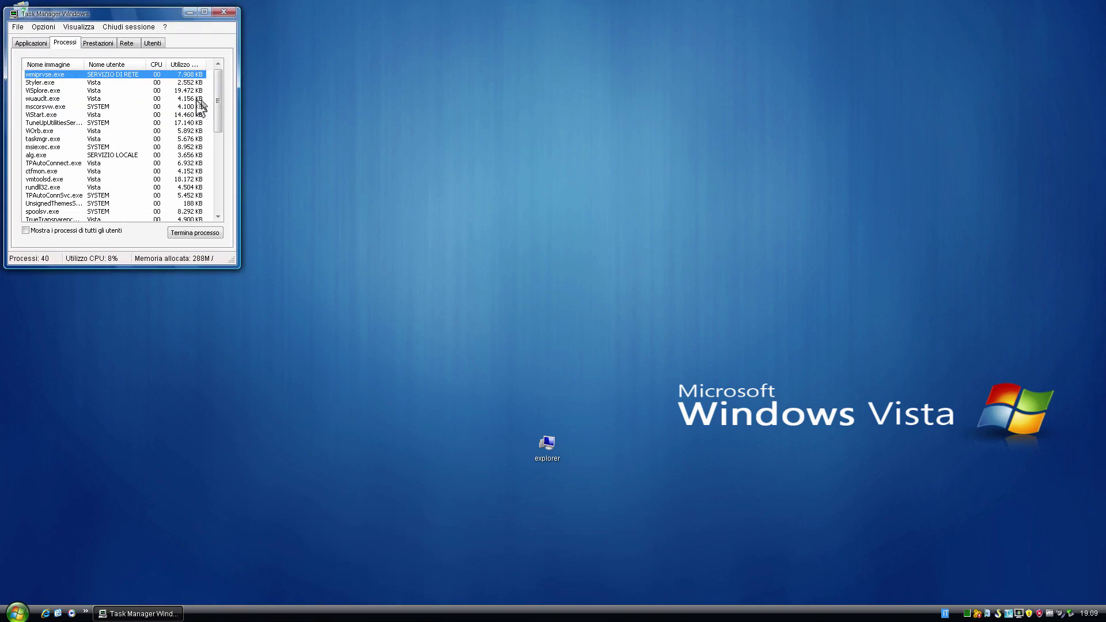
left_click(220, 202)
left_click(195, 232)
key("Return")
Start a new task in Task Manager and browse to the Desktop location holding the replacement explorer file
left_click(31, 42)
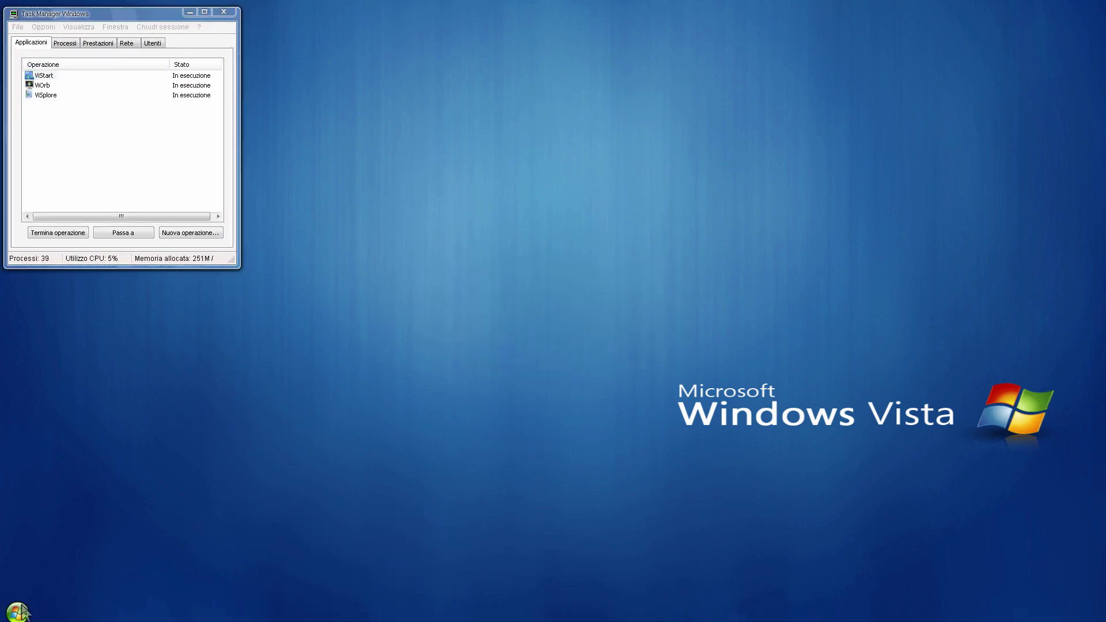
left_click(191, 232)
left_click(446, 168)
left_click(483, 123)
left_click(358, 291)
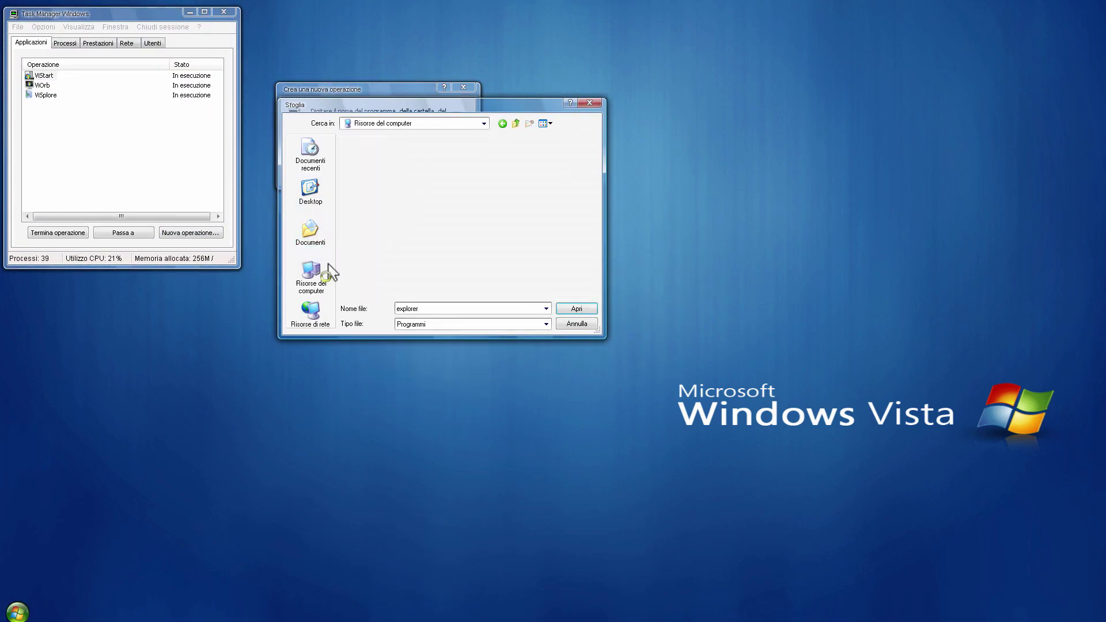
left_click(500, 126)
left_click(310, 190)
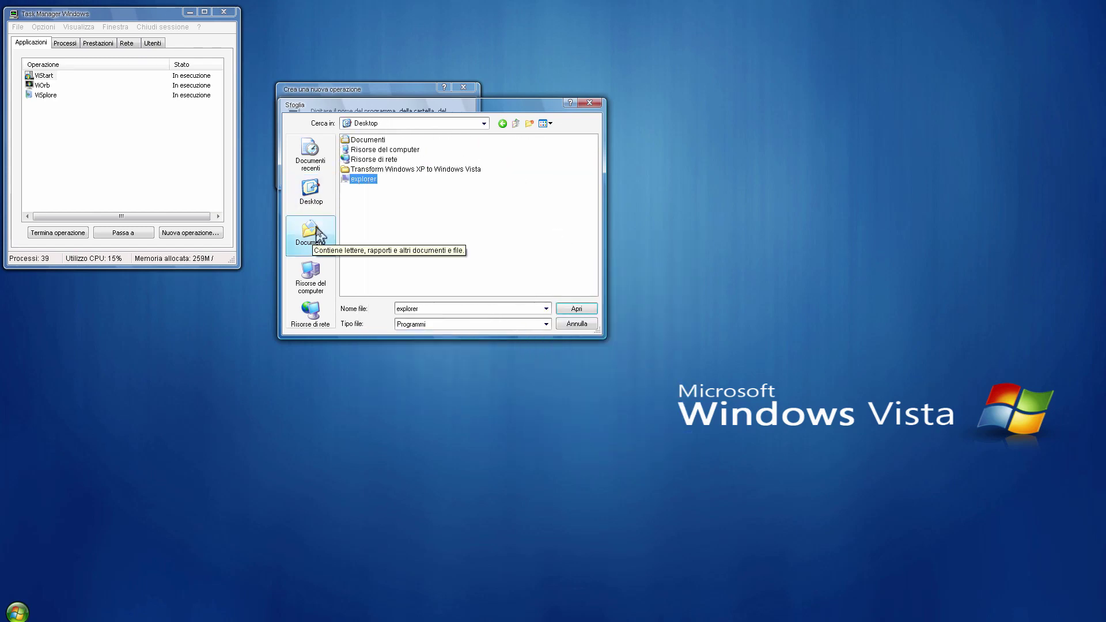
Put the replacement explorer file in the WINDOWS folder, keeping the original as explorer_bak, and run explorer as a new task
double_click(367, 169)
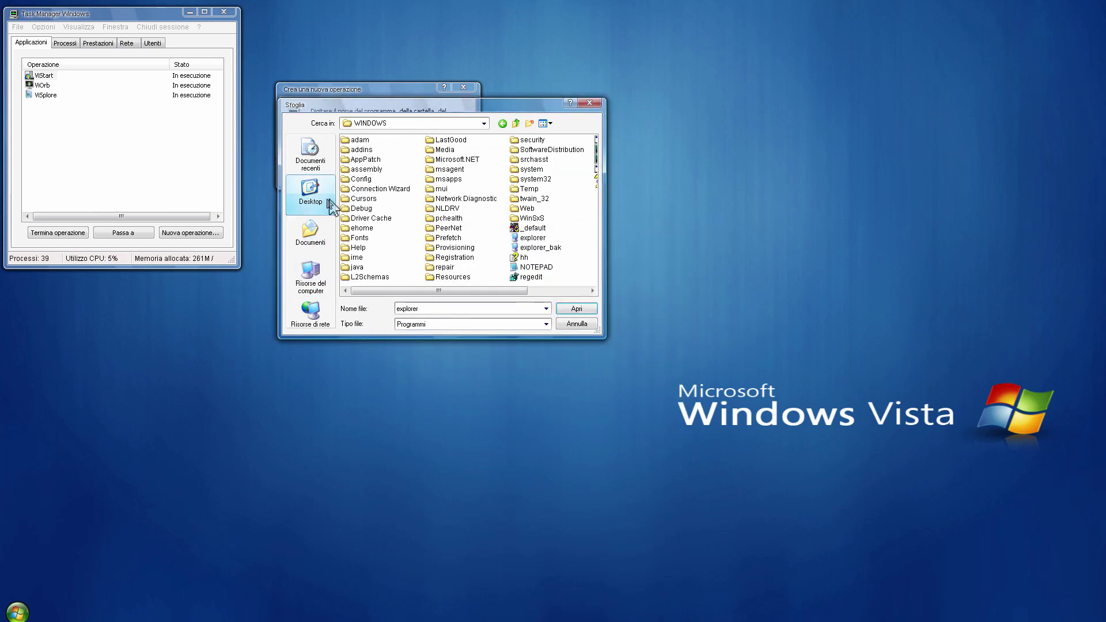
left_click(311, 276)
left_click(502, 123)
left_click(576, 309)
left_click(357, 185)
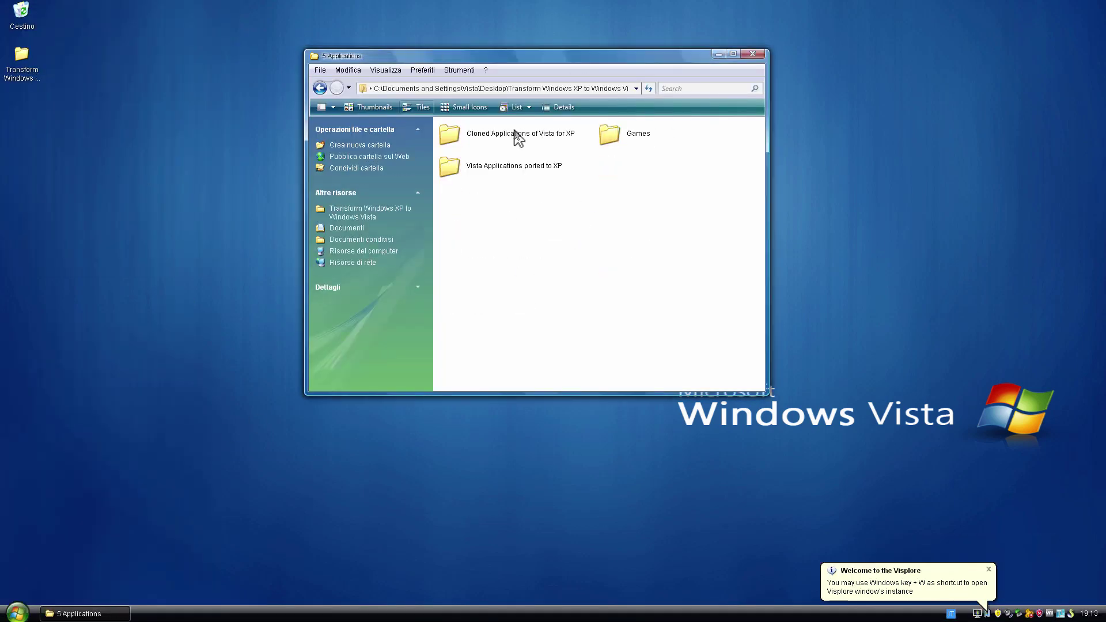
Open the Windows Picture Viewer for XP folder in Cloned Applications of Vista for XP and view its Istruzioni file
double_click(518, 136)
double_click(607, 168)
double_click(449, 133)
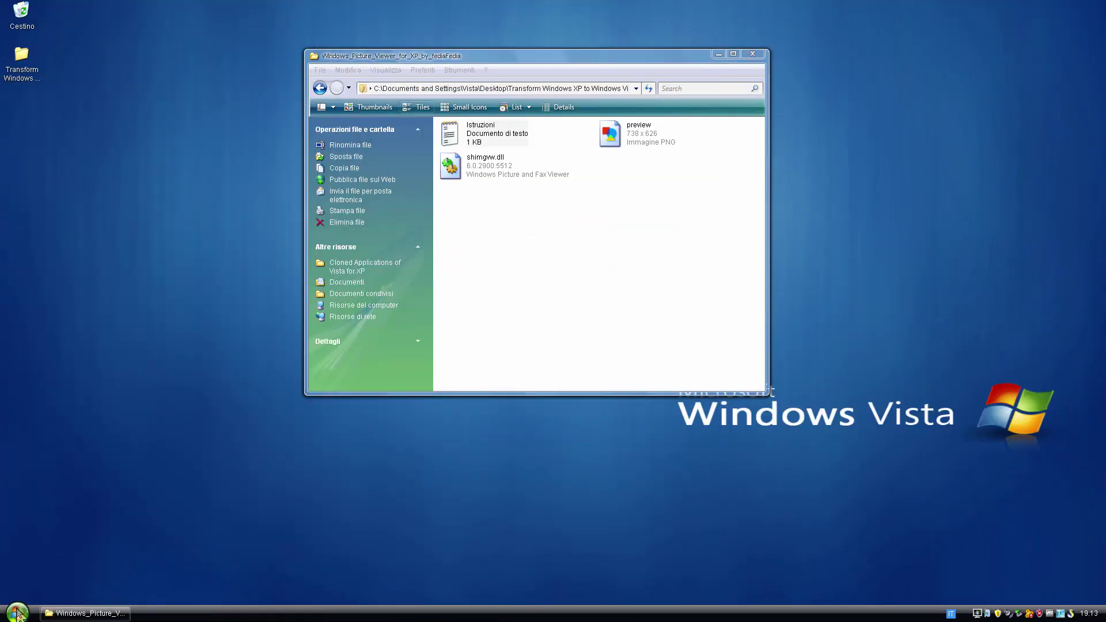
Open C:\WINDOWS\system32 beside the Picture Viewer folder and search it for shimgvw.dll
left_click(17, 613)
left_click(173, 368)
double_click(772, 289)
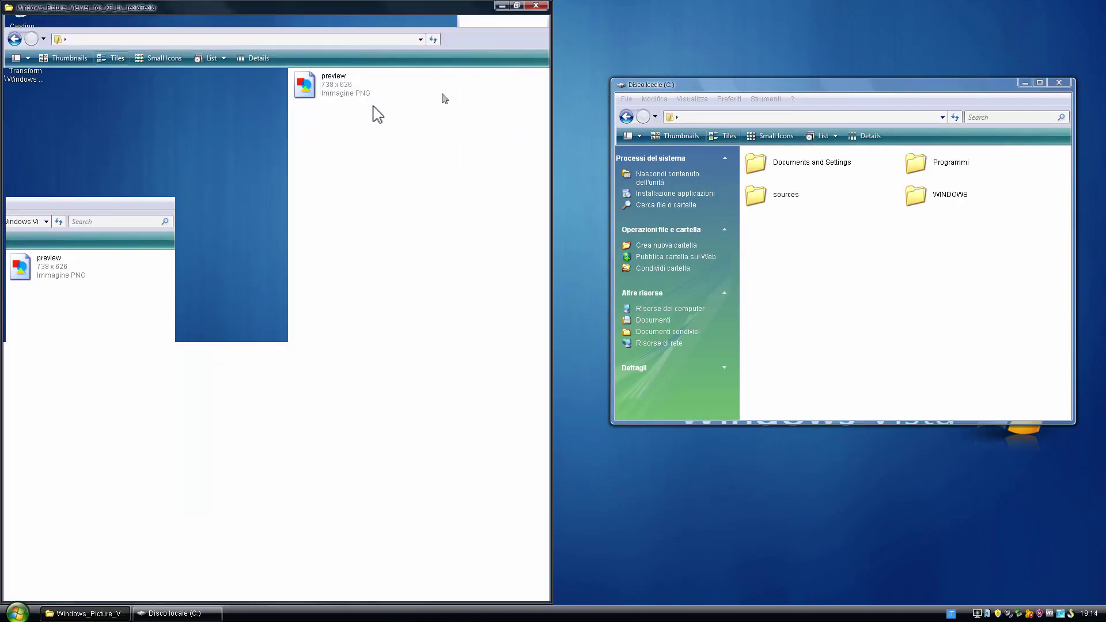
double_click(859, 116)
key("F3")
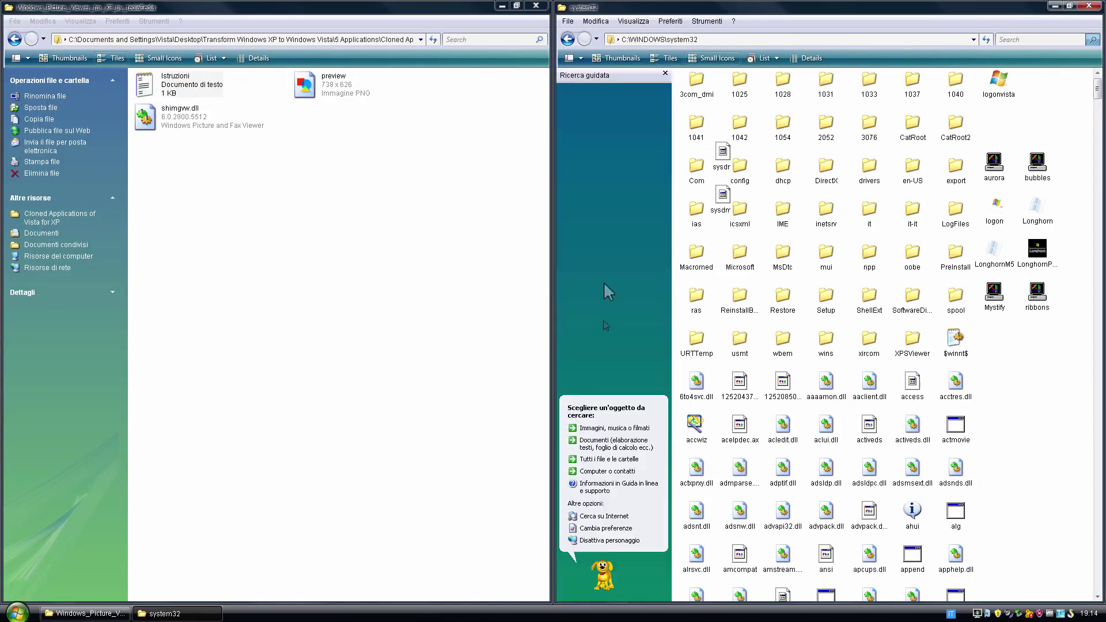
key("Return")
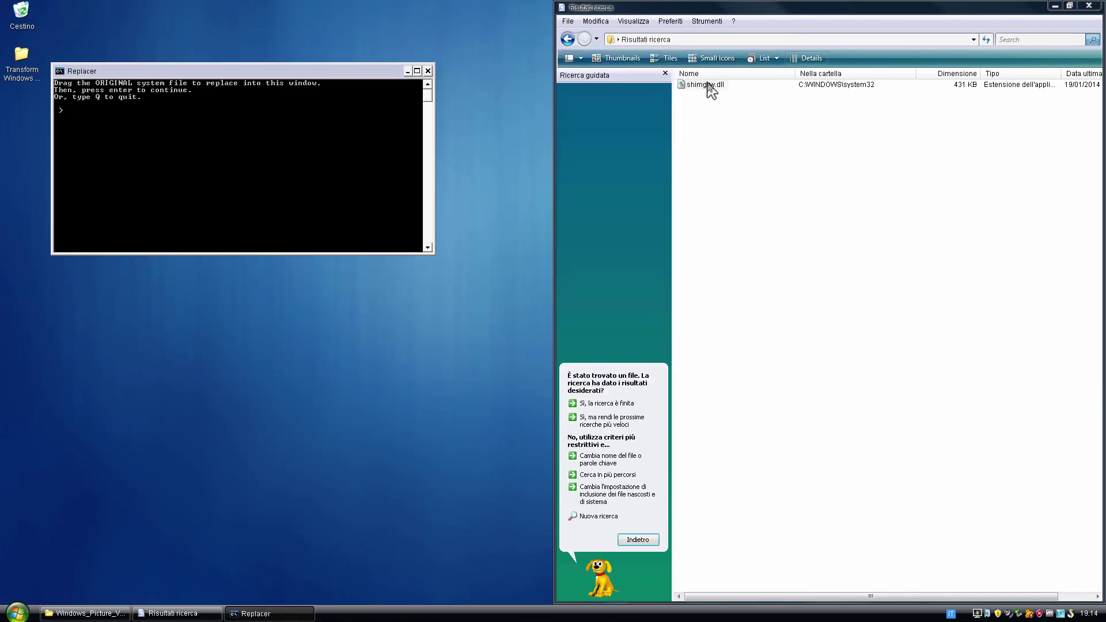
Replace the system32 shimgvw.dll with the Picture Viewer folder's version using Replacer
left_click(84, 613)
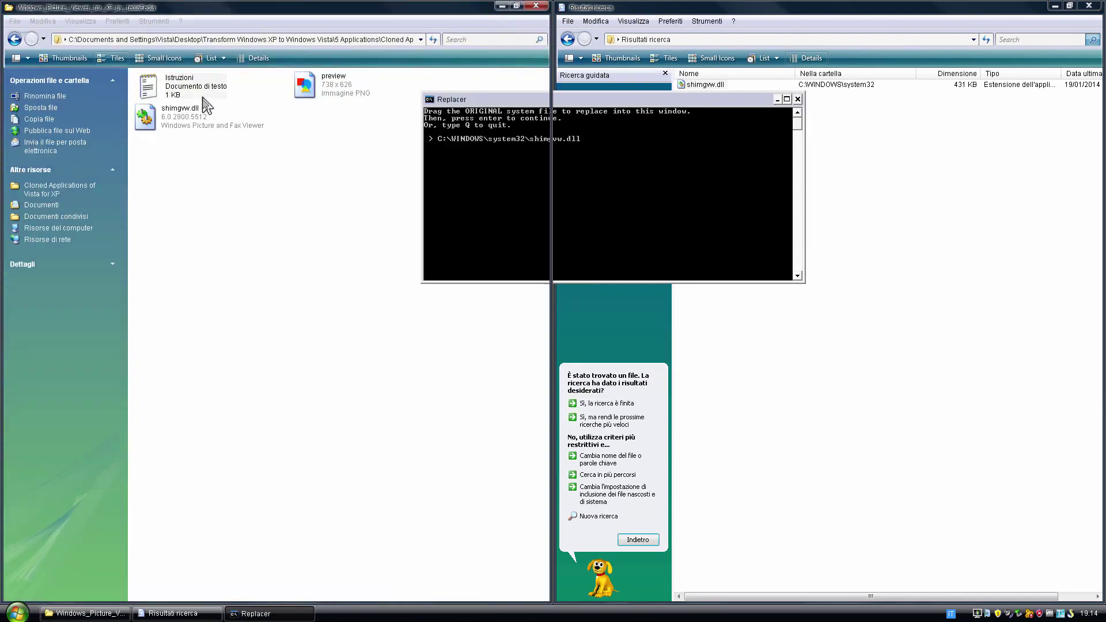
left_click(595, 166)
key("Return")
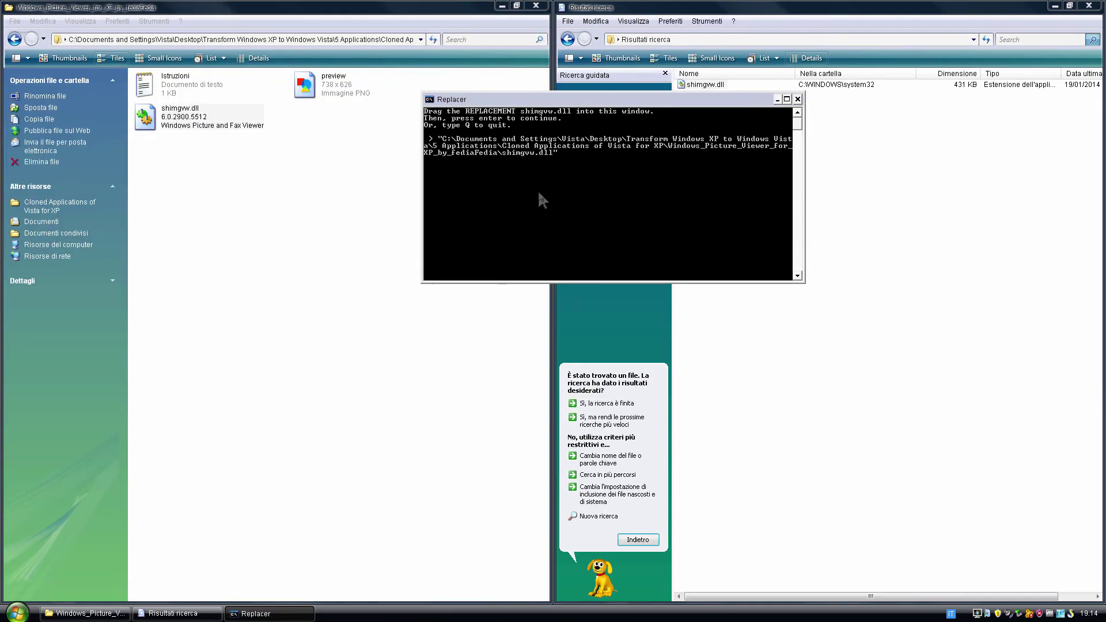
key("Return")
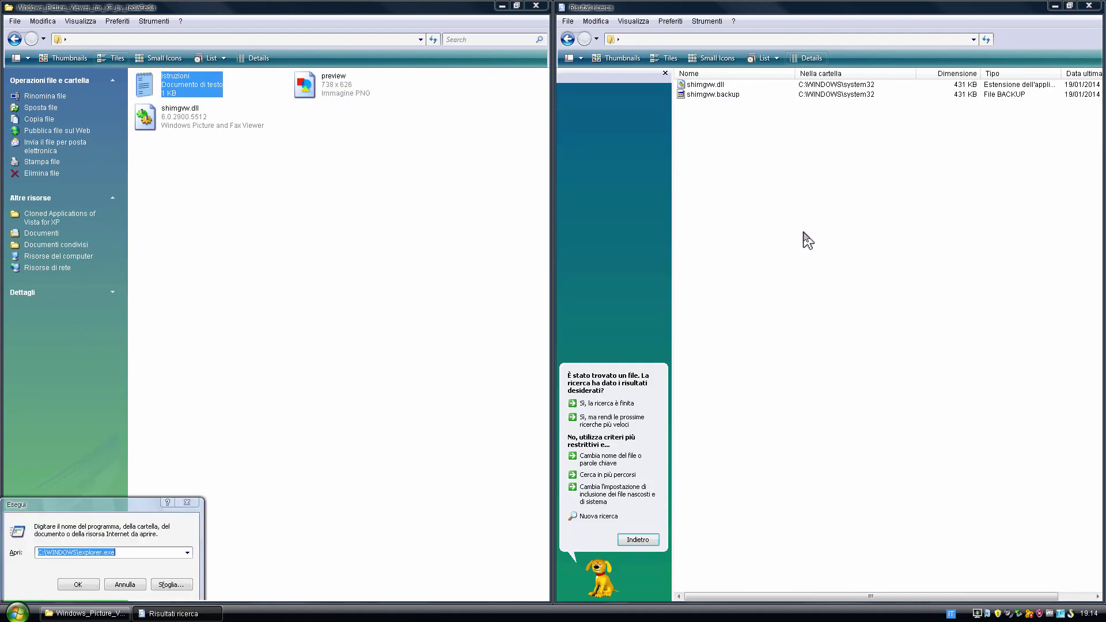
key("Return")
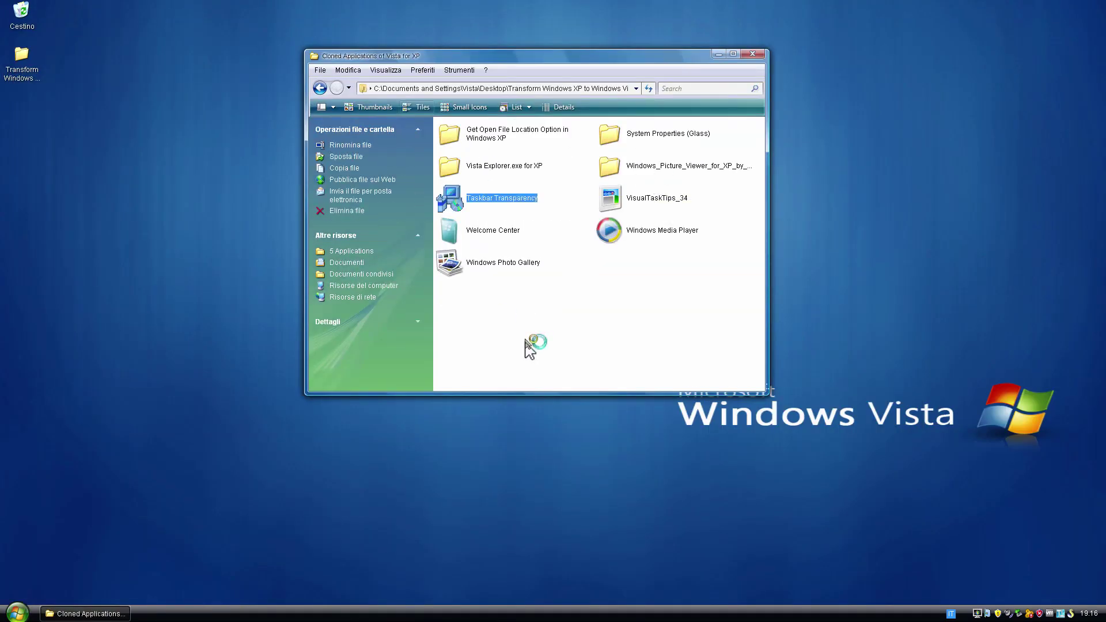
Install Taskbar Transparency and apply a taskbar opacity of 74% in TransBar
left_click(612, 401)
left_click(612, 402)
left_click(634, 403)
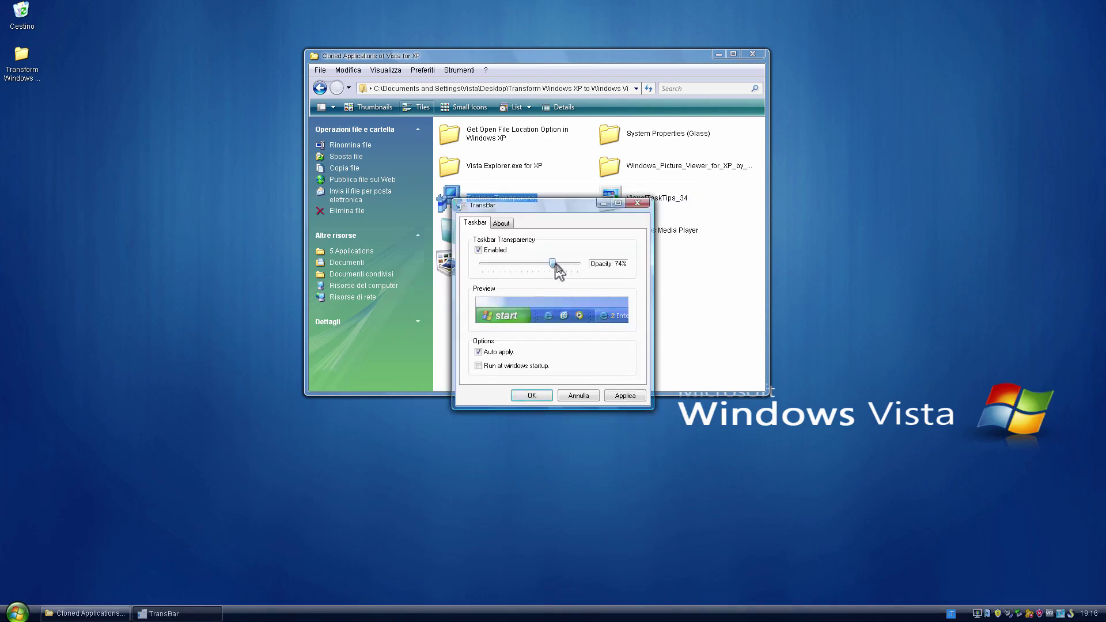
left_click(525, 395)
Install VisualTaskTips_34 from the Cloned Applications of Vista for XP folder
double_click(610, 197)
left_click(617, 400)
left_click(617, 400)
left_click(624, 400)
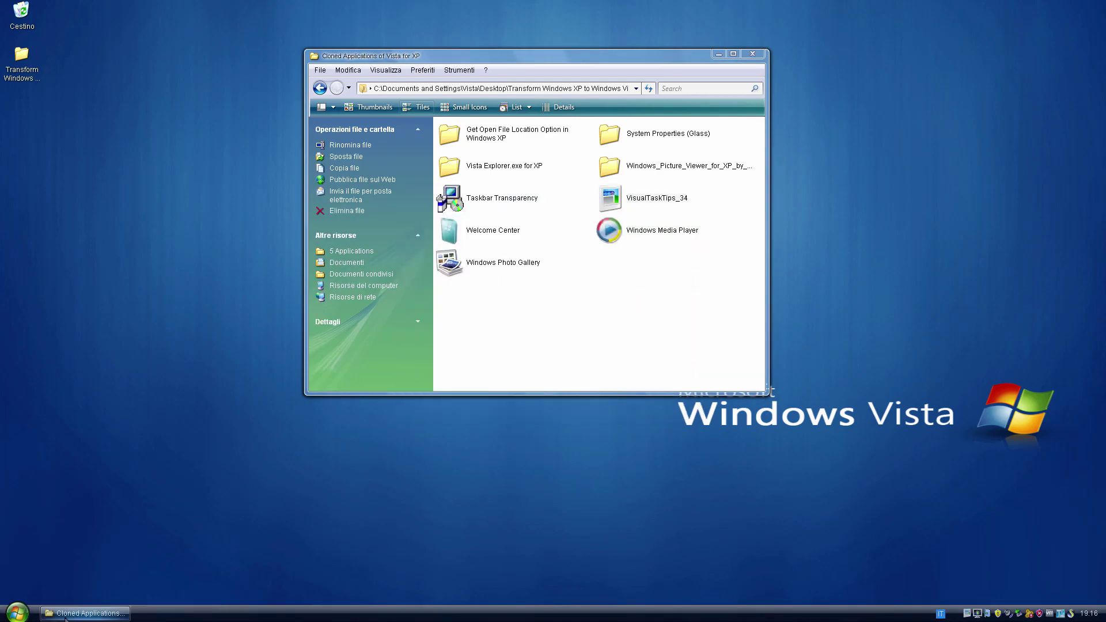
Try moving Welcome Center to the desktop and undo the move
left_click_drag(449, 231, 65, 233)
left_click_drag(667, 266, 455, 361)
key("shift+F10")
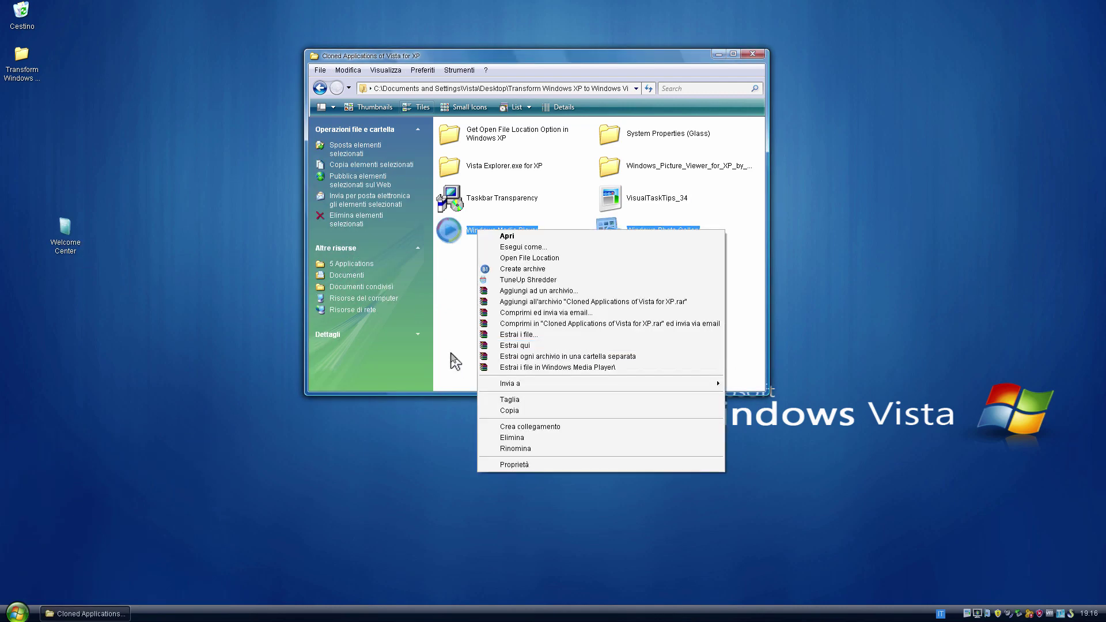
key("Escape")
key("ctrl+z")
Create a Cloned Vista Apps folder in C:\Programmi and paste Windows Media Player, Windows Photo Gallery and Welcome Center into it
left_click(17, 612)
left_click(161, 488)
right_click(947, 307)
mouse_move(1005, 398)
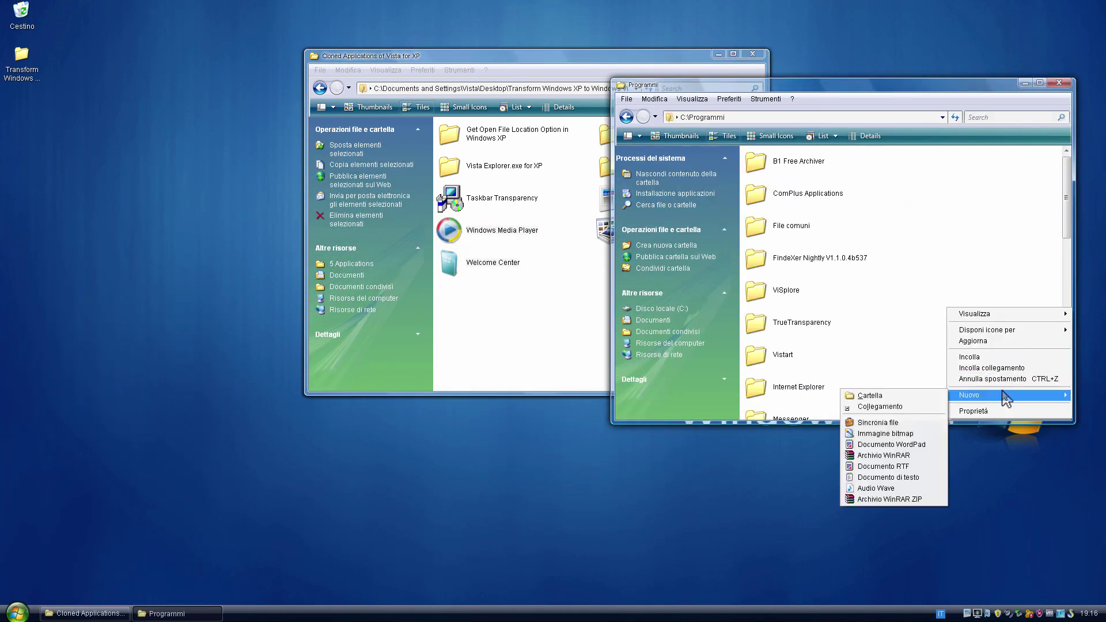
left_click(899, 397)
type("CLo")
key("Return")
key("Return")
key("ctrl+v")
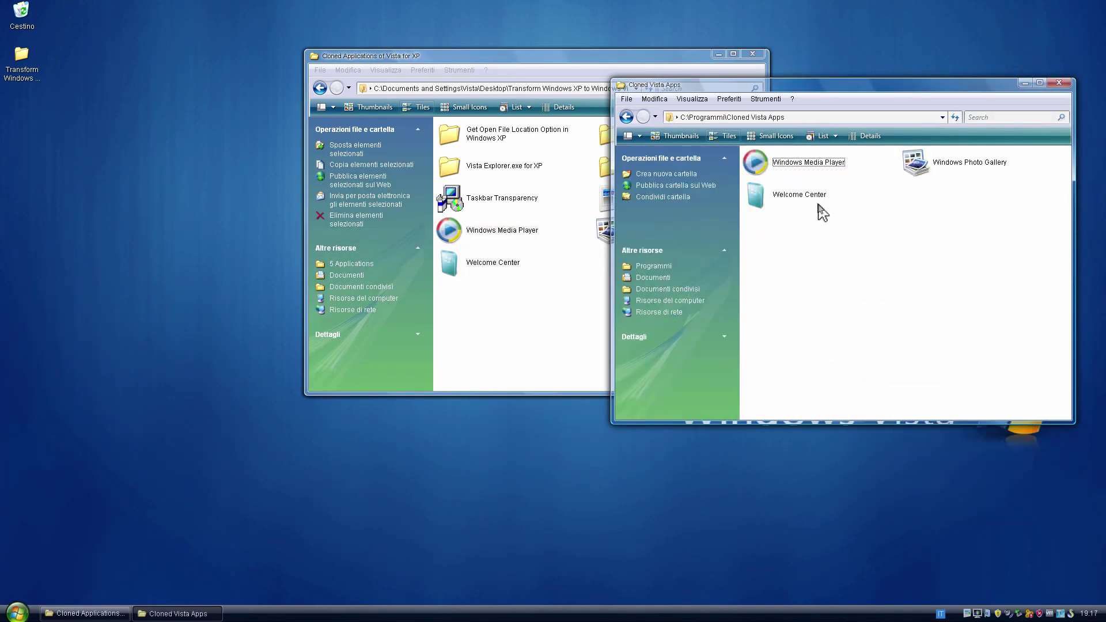
Launch Windows Media Player and Windows Photo Gallery from the Cloned Vista Apps folder to check them
double_click(777, 167)
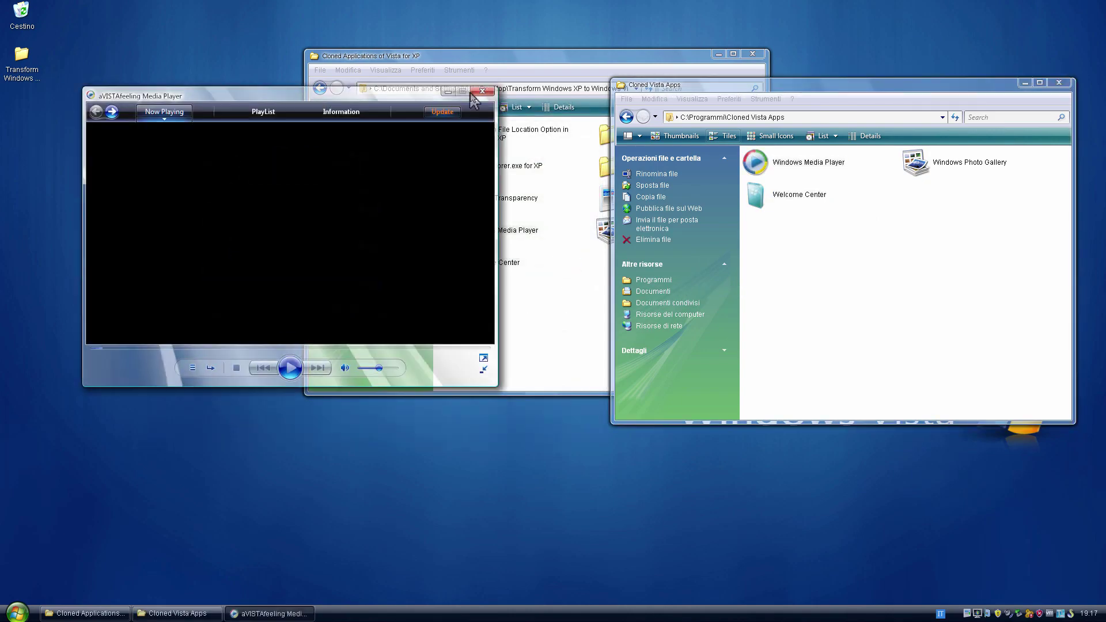
key("Right")
key("Return")
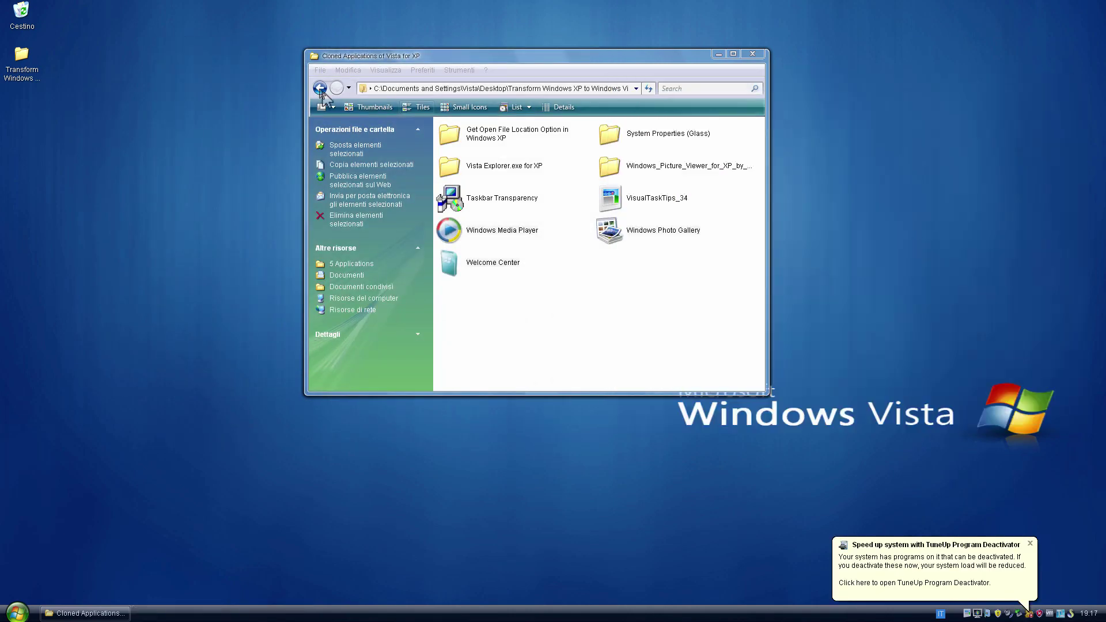
Start the Alky for Applications setup and accept the default destination folder, reaching the product key page
left_click_drag(528, 57, 809, 64)
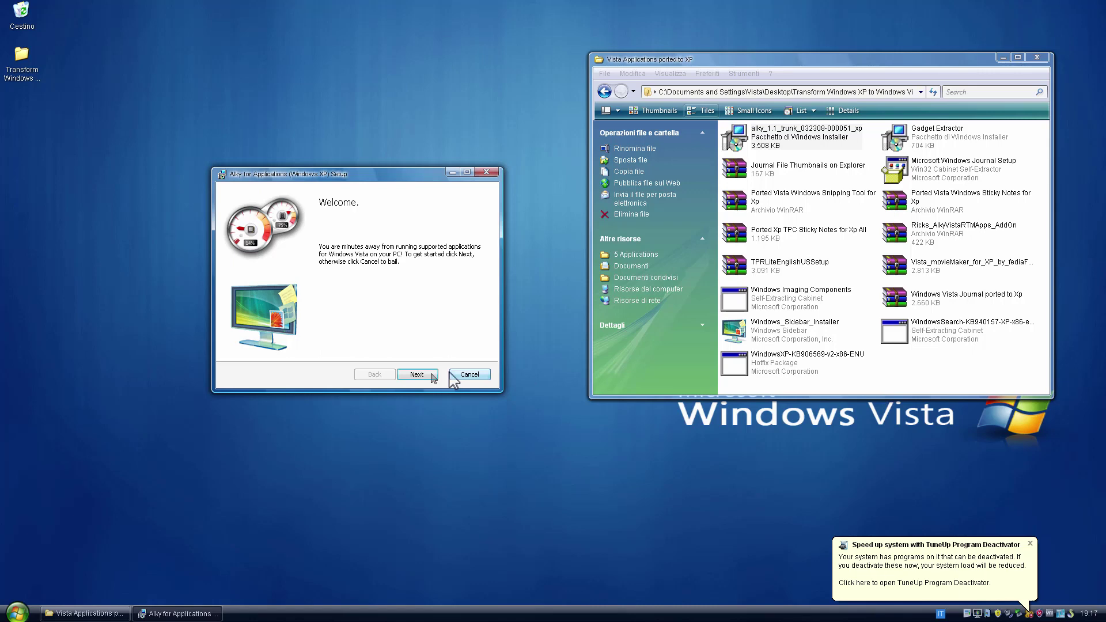
left_click(416, 375)
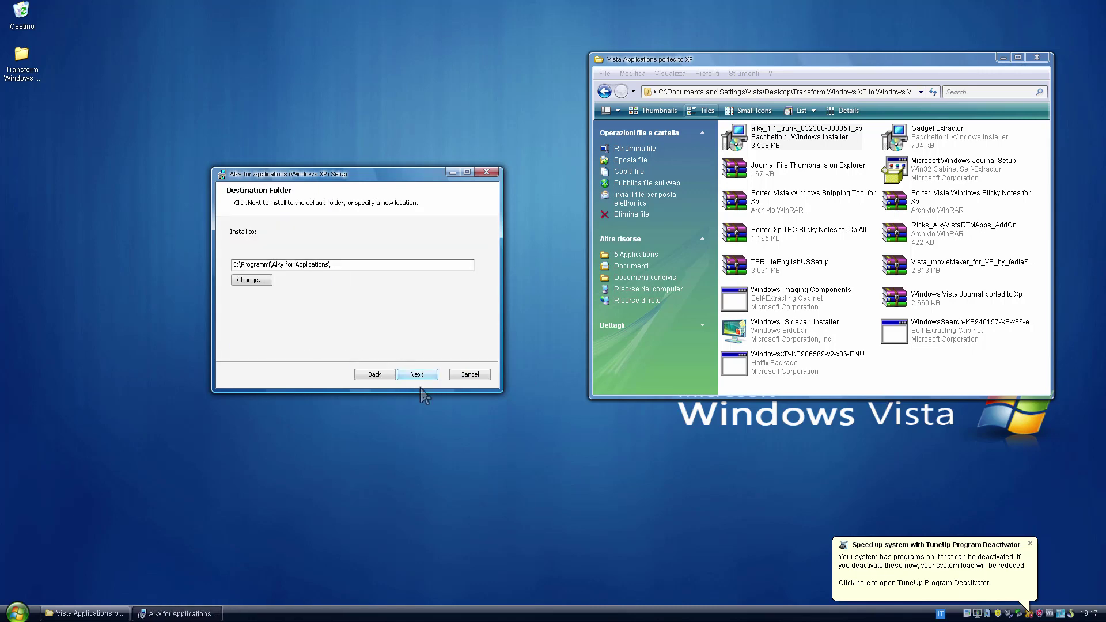
left_click(417, 375)
Copy the sources folder between drive C: and the Vista Applications ported to XP folder
left_click(778, 176)
left_click(605, 91)
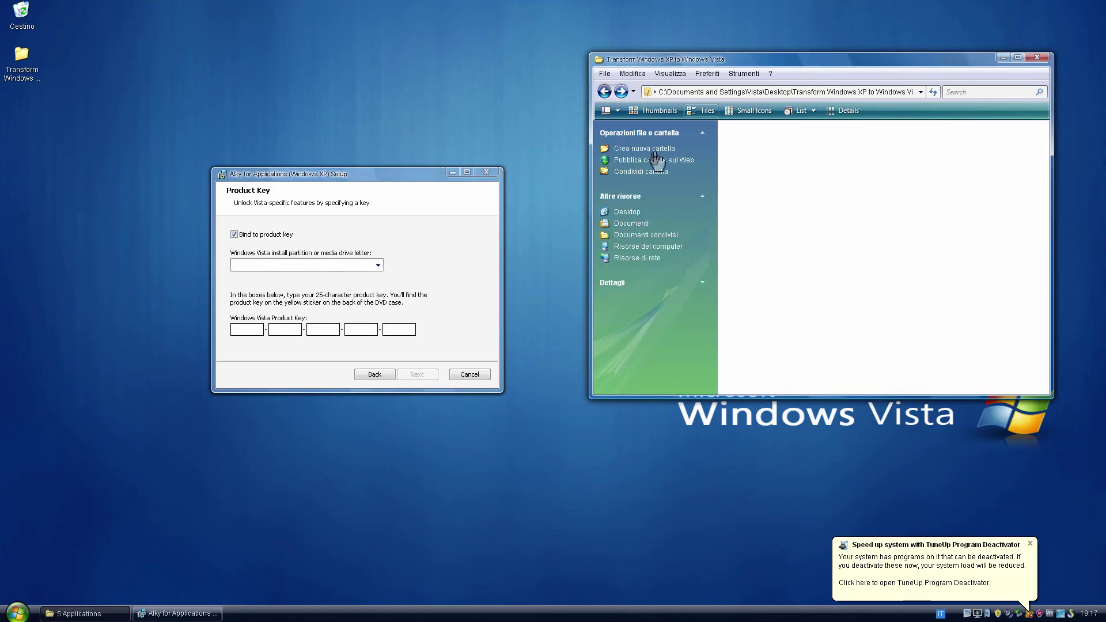
key("alt+Right")
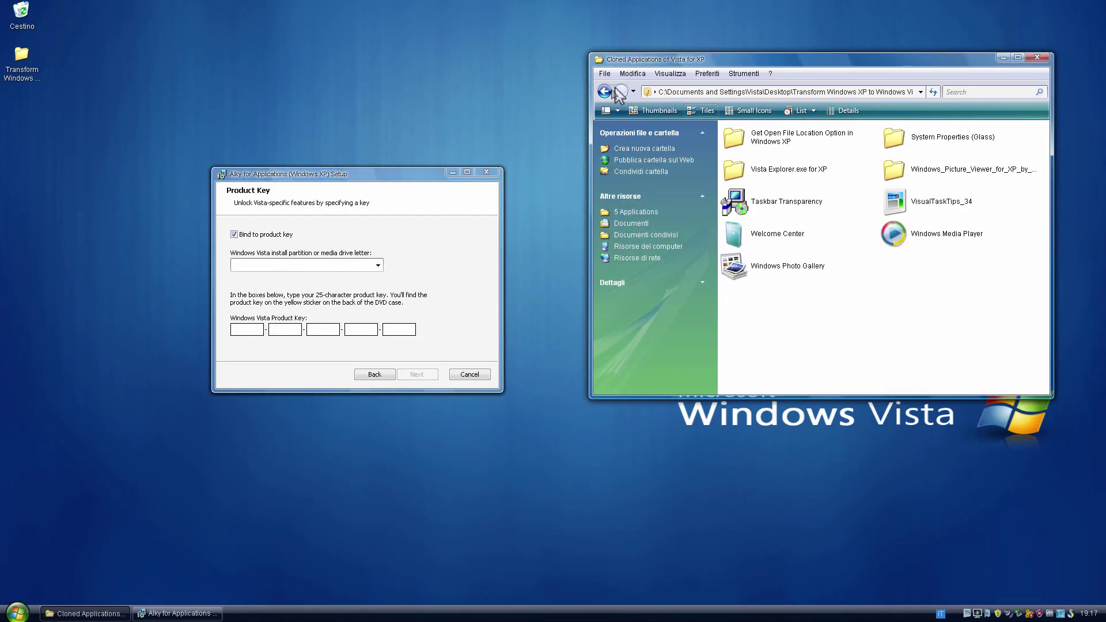
key("alt+Right")
key("super+e")
left_click(755, 197)
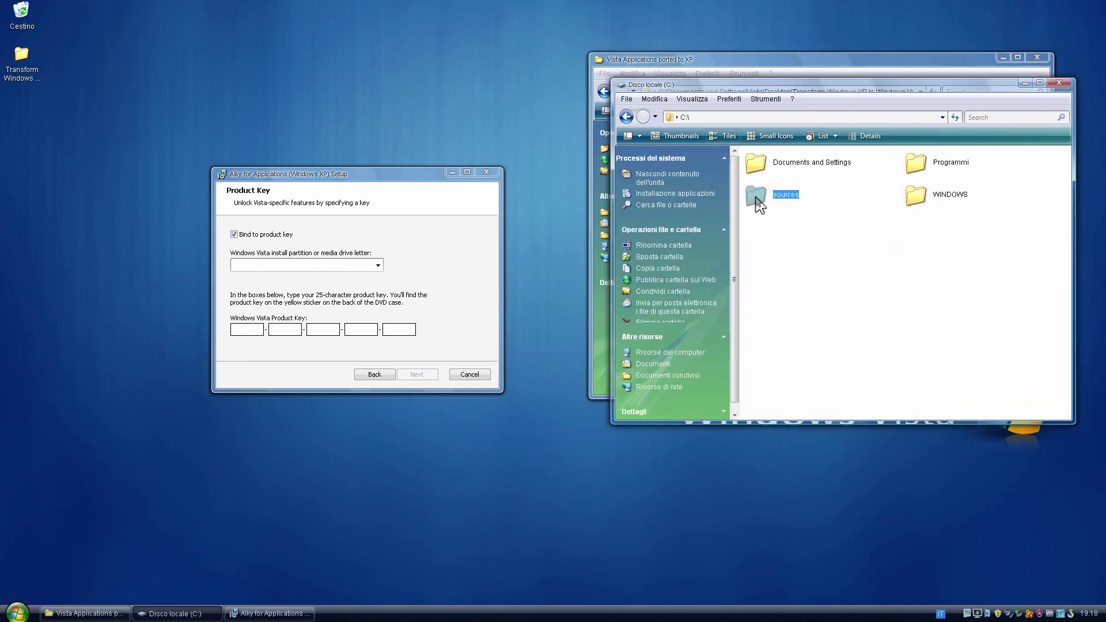
right_click(761, 452)
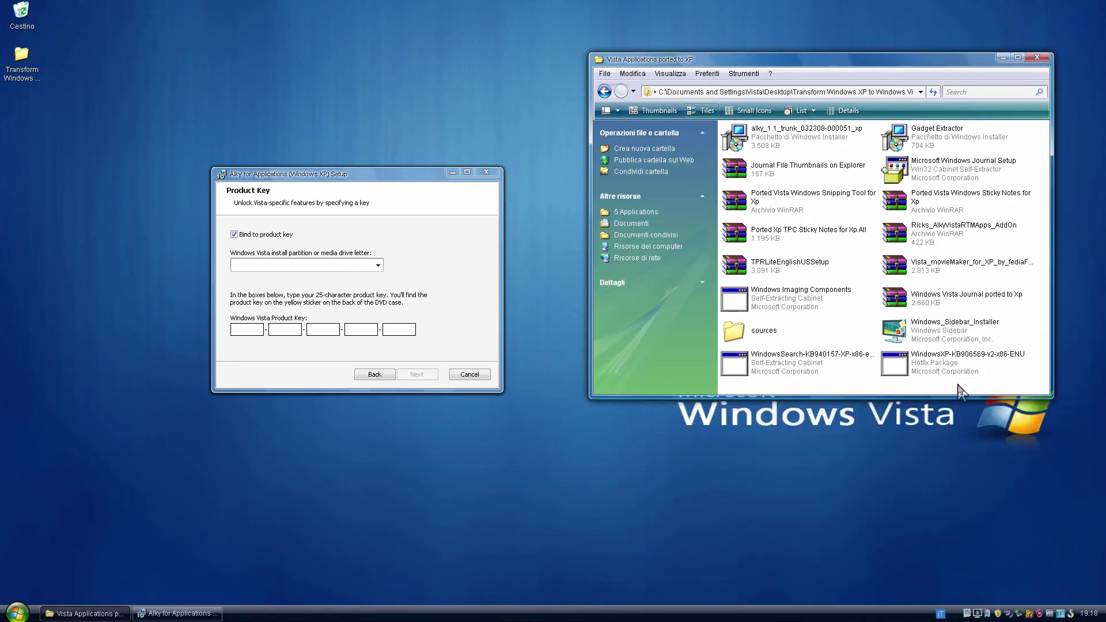
Choose C:\ as the Vista install partition and paste the first three groups of the product key from the text file
key("super")
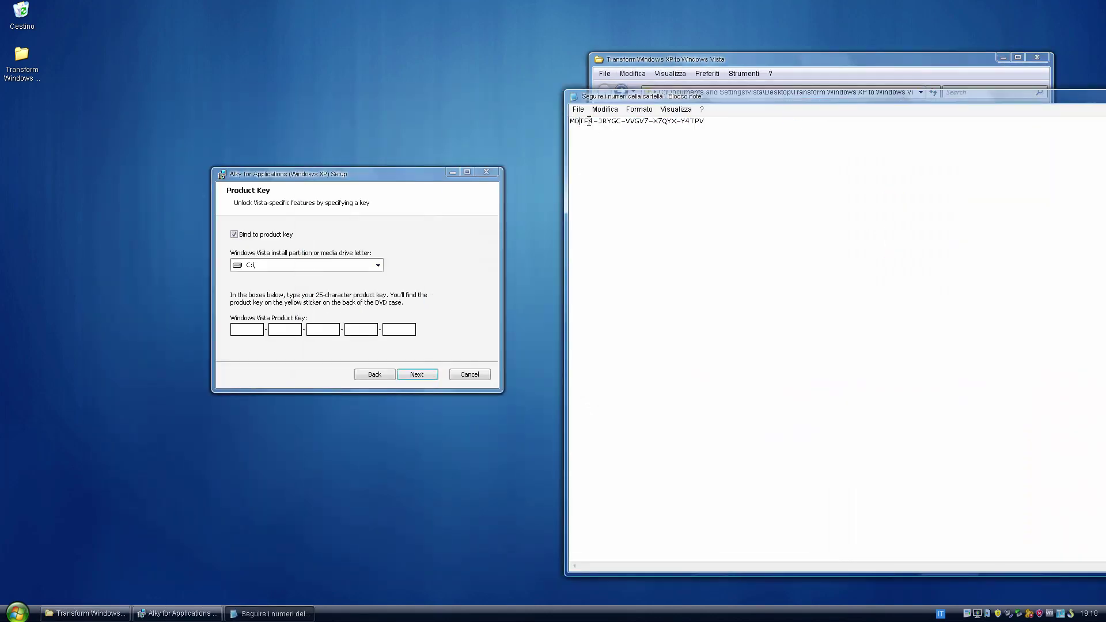
key("ctrl+c")
left_click(246, 329)
key("ctrl+v")
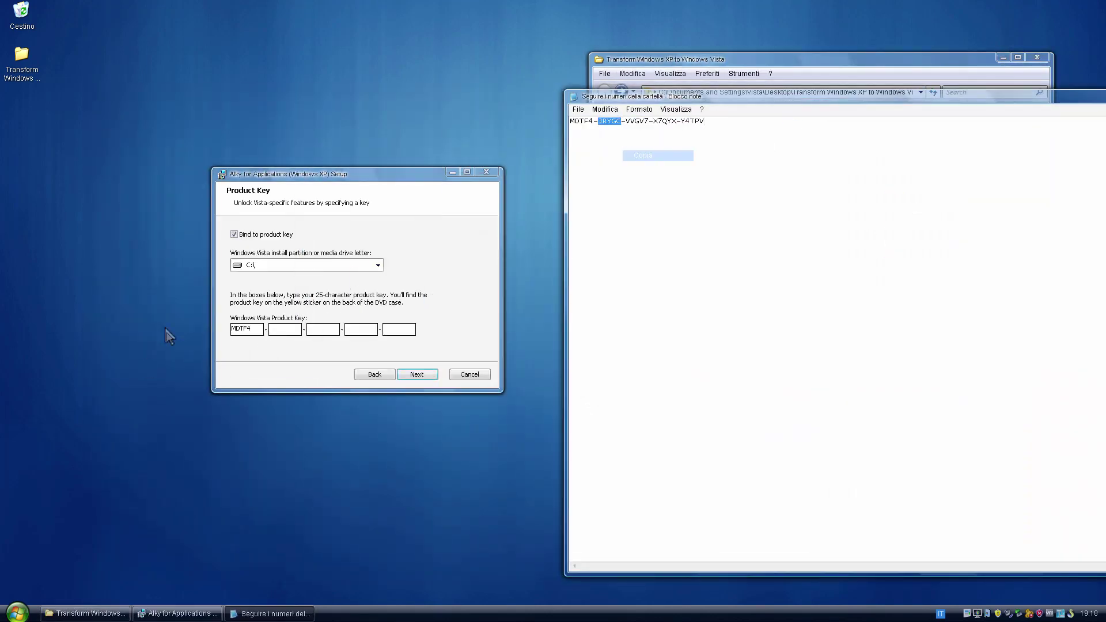
left_click(284, 329)
key("ctrl+v")
left_click(640, 141)
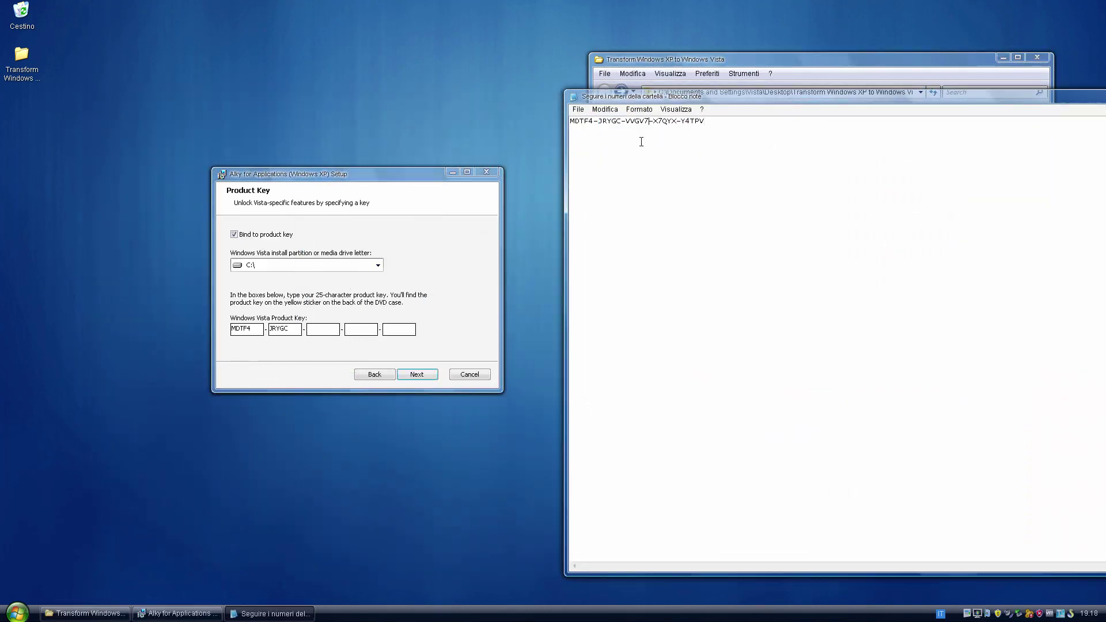
right_click(326, 329)
left_click(345, 369)
Paste the remaining two groups of the product key and start the Alky for Applications installation
double_click(662, 121)
right_click(671, 120)
left_click(688, 150)
left_click(360, 329)
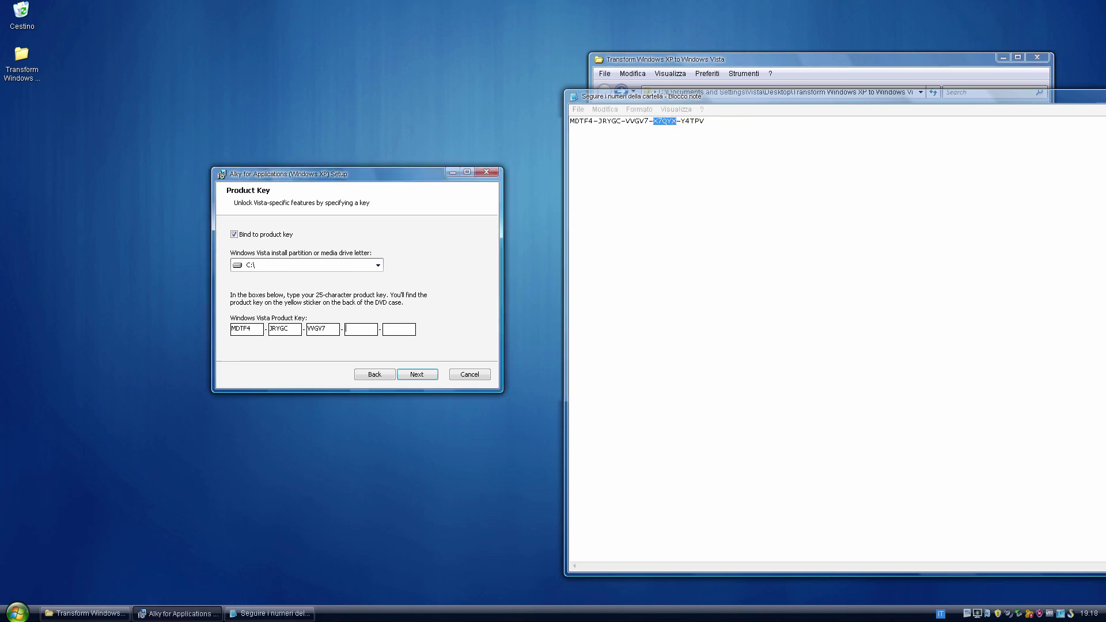
key("ctrl+v")
left_click_drag(703, 121, 681, 121)
key("alt+Tab")
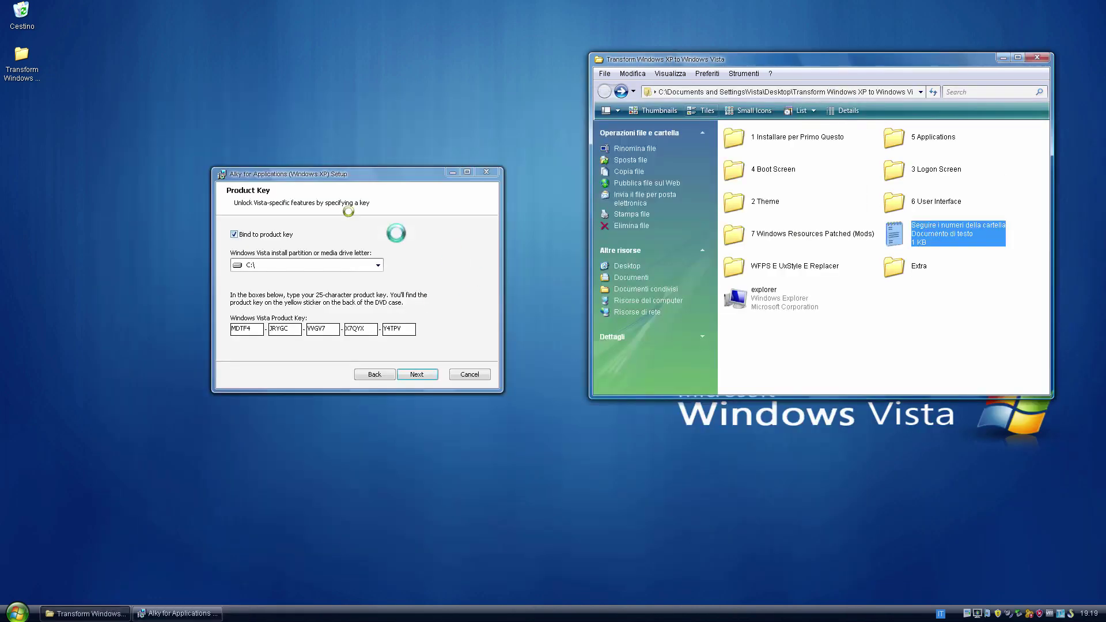
double_click(935, 137)
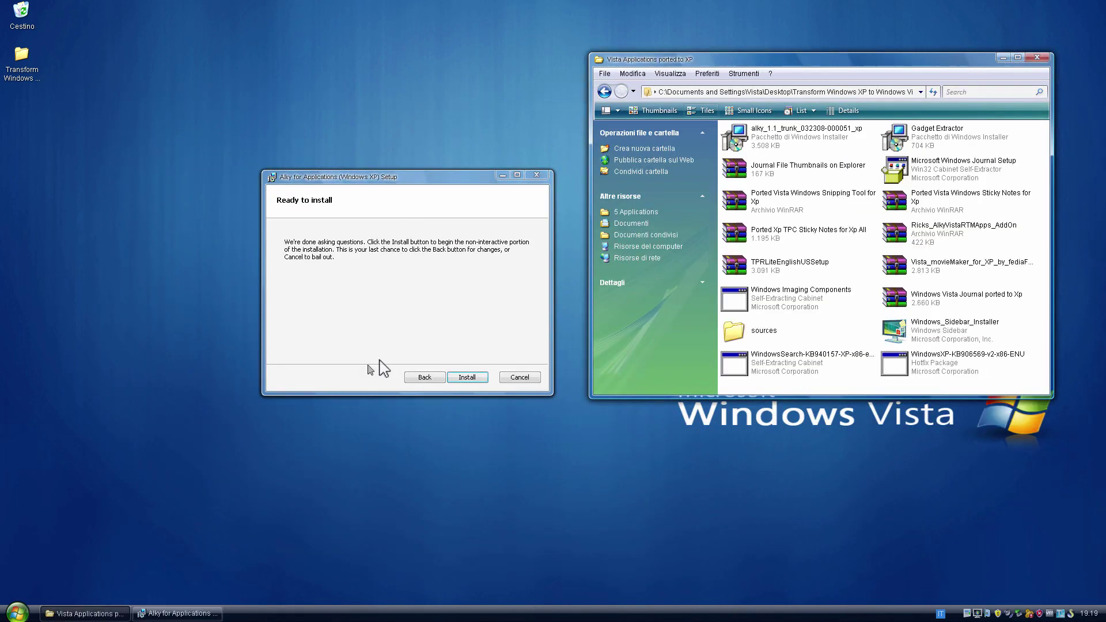
left_click(467, 377)
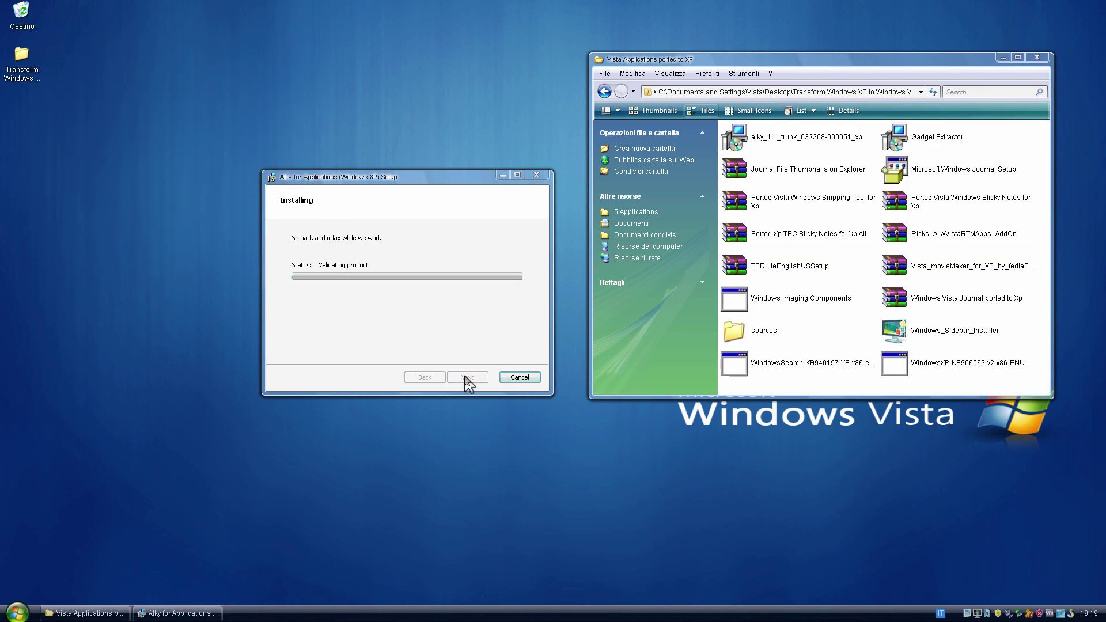
Install Windows Sidebar 6.0 from the Vista Applications ported to XP folder
double_click(954, 330)
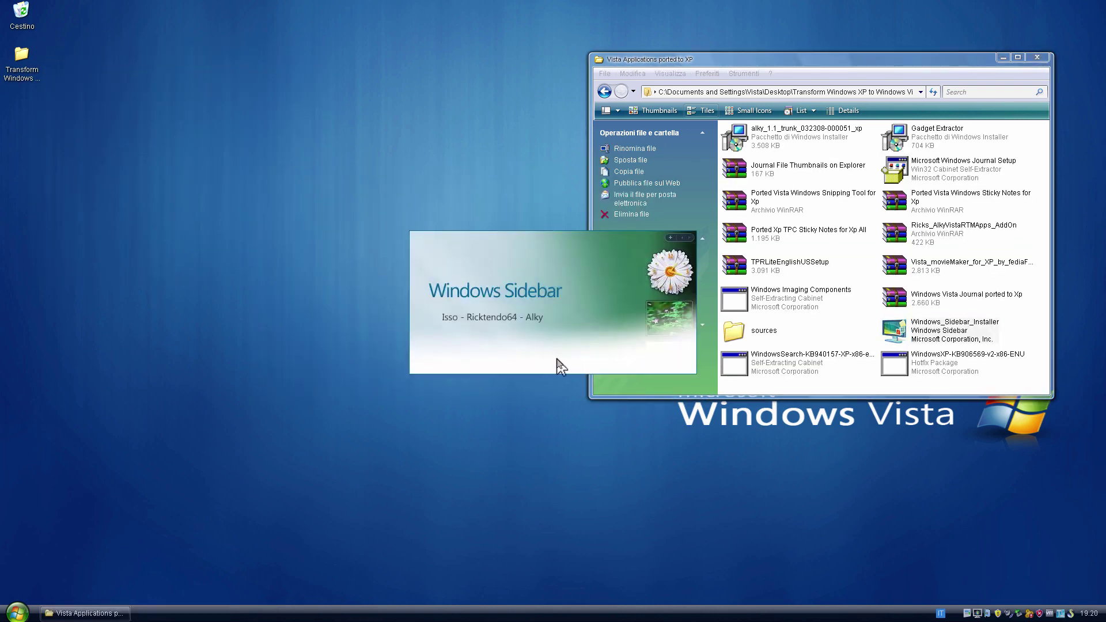
left_click(616, 400)
key("Return")
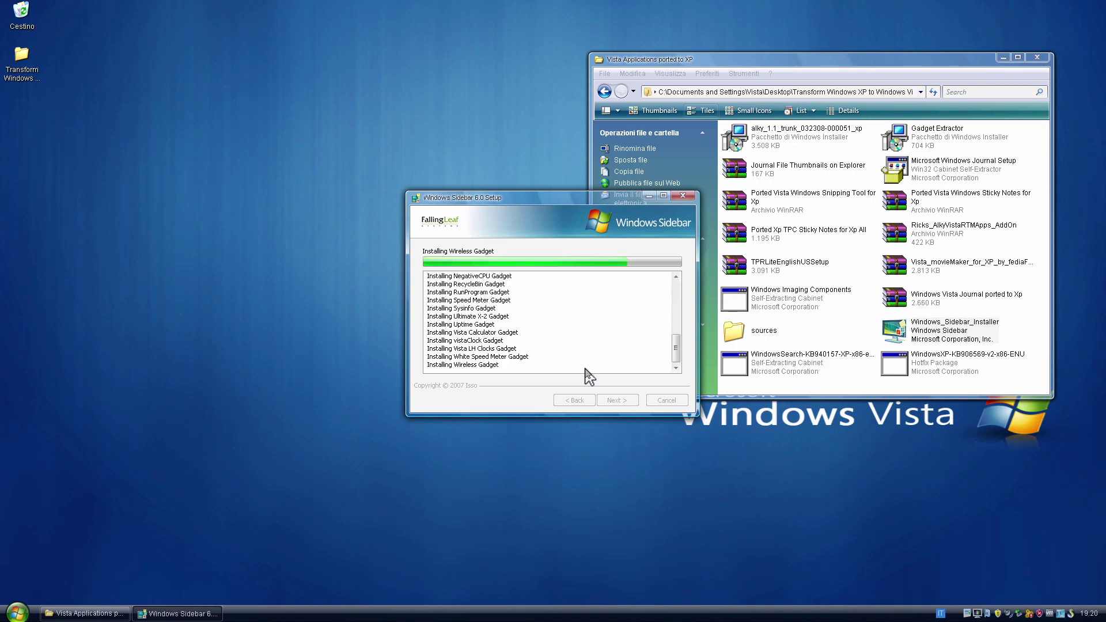
left_click(614, 399)
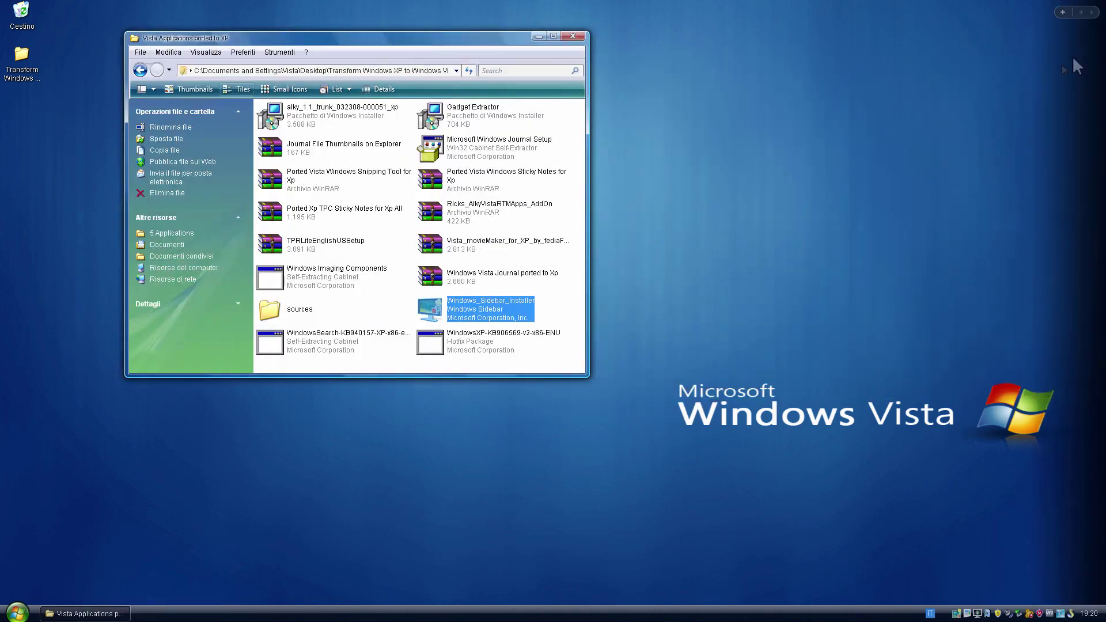
Install Gadget Extractor and start the Microsoft Windows Journal Viewer installation
double_click(485, 124)
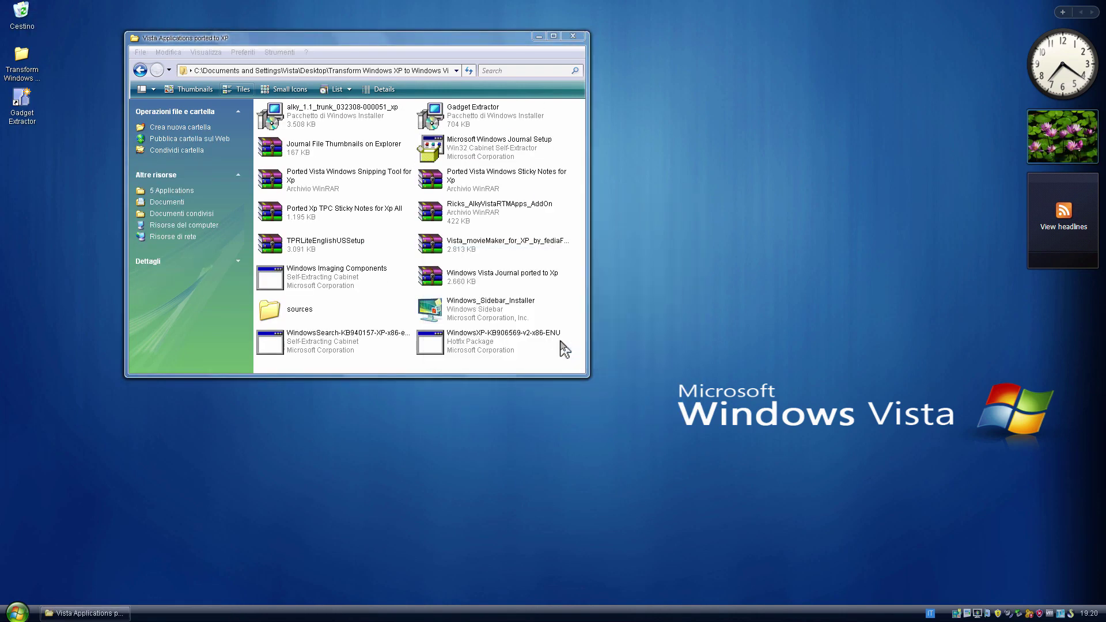
double_click(499, 147)
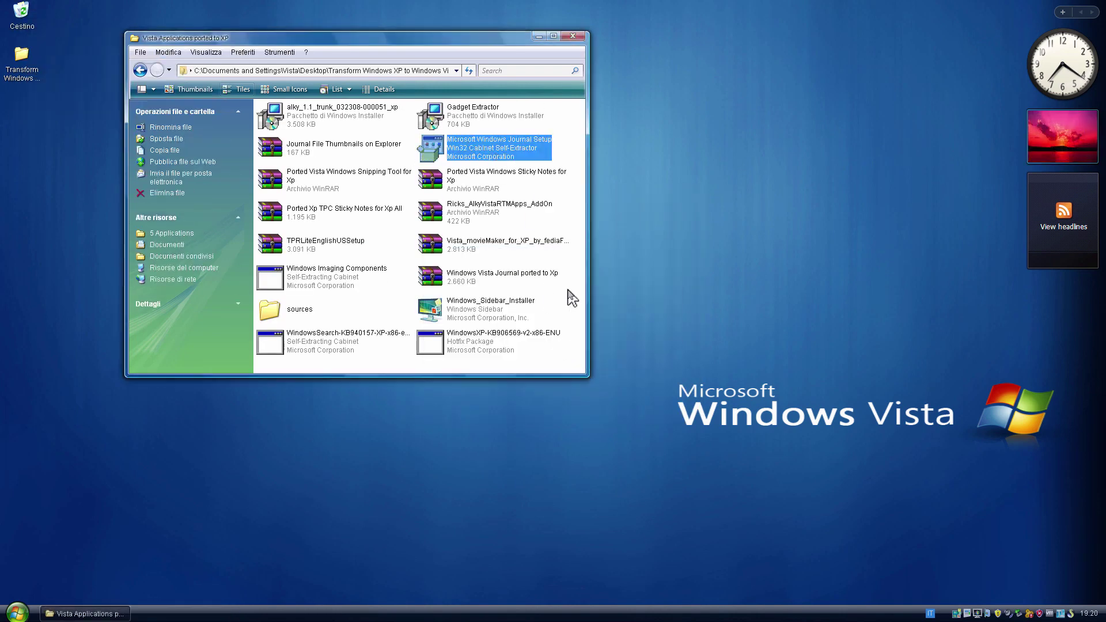
left_click(664, 406)
left_click(663, 406)
Set the desktop background to vista-wallpaper-aurora-at-night
right_click(743, 333)
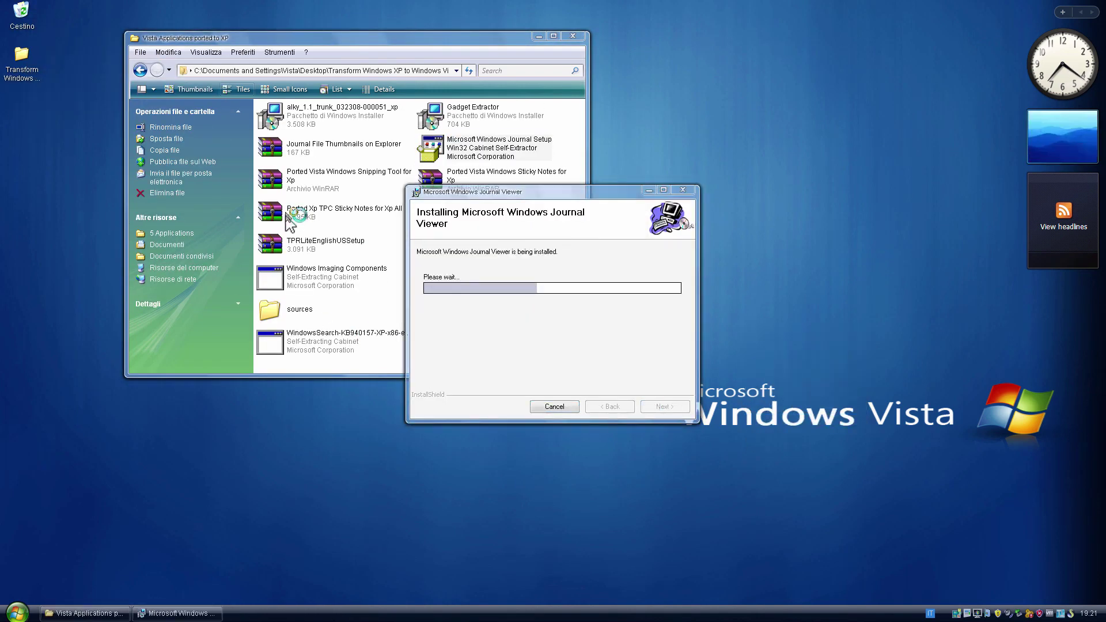
left_click(201, 357)
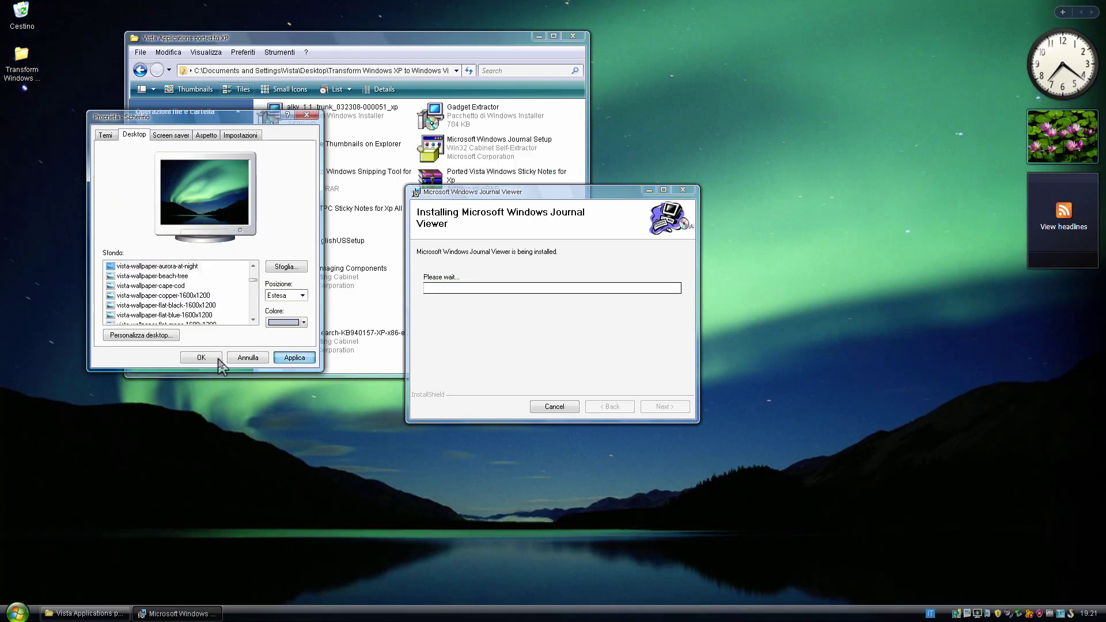
Finish the Journal Viewer installation, then extract the VistApps archive inside Ricks_AlkyVistaRTMApps_AddOn and open the extracted folder
left_click(664, 407)
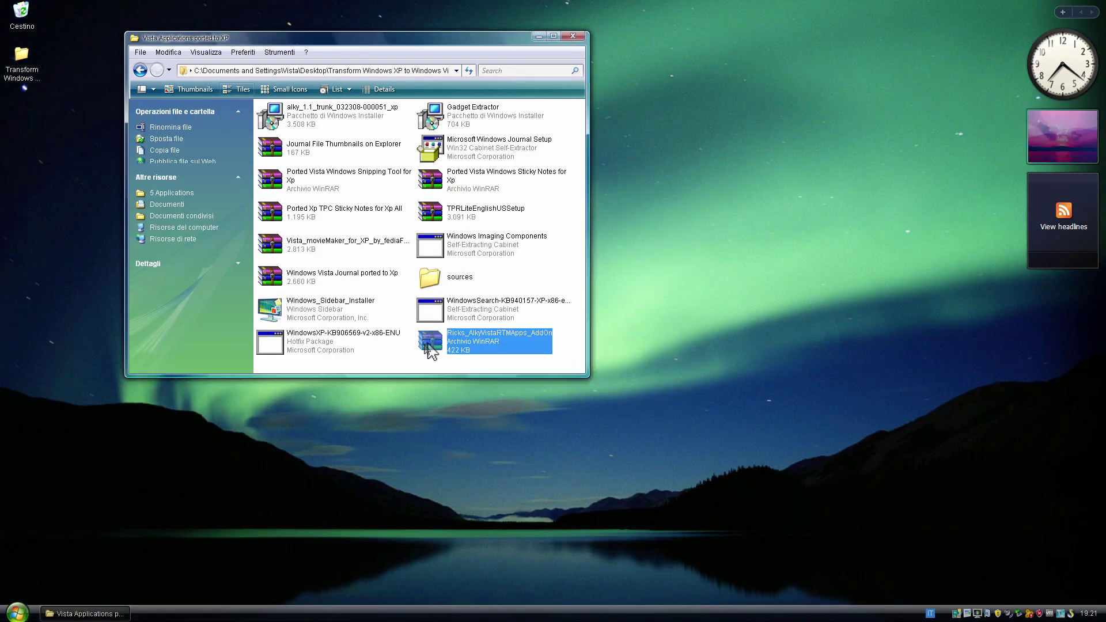
scroll(301, 362, "down", 3)
double_click(301, 363)
right_click(464, 114)
left_click(501, 197)
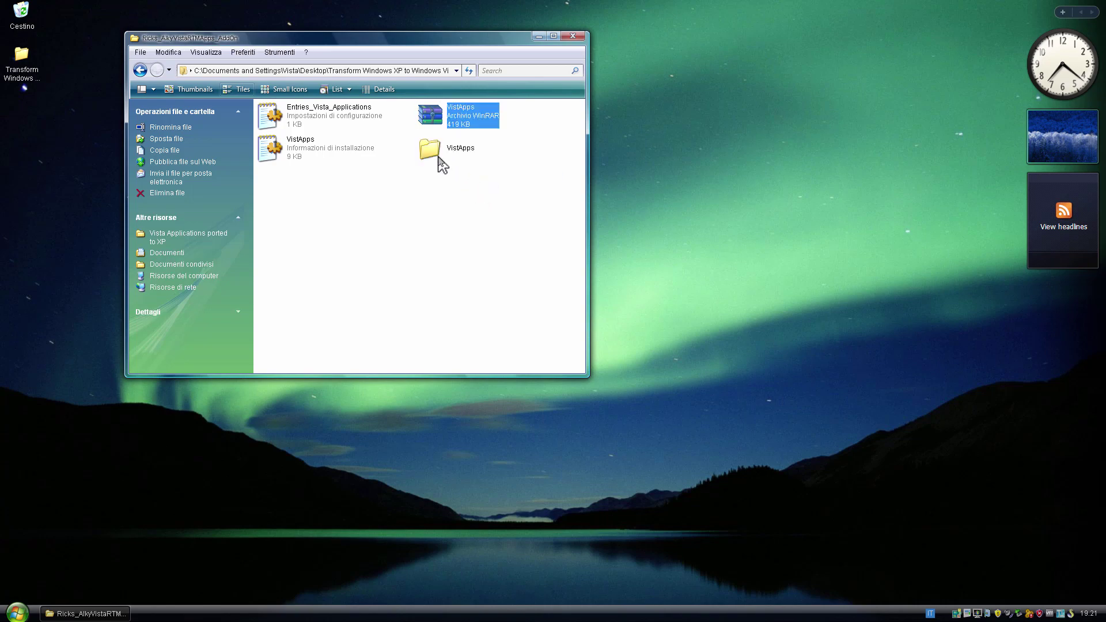
double_click(439, 161)
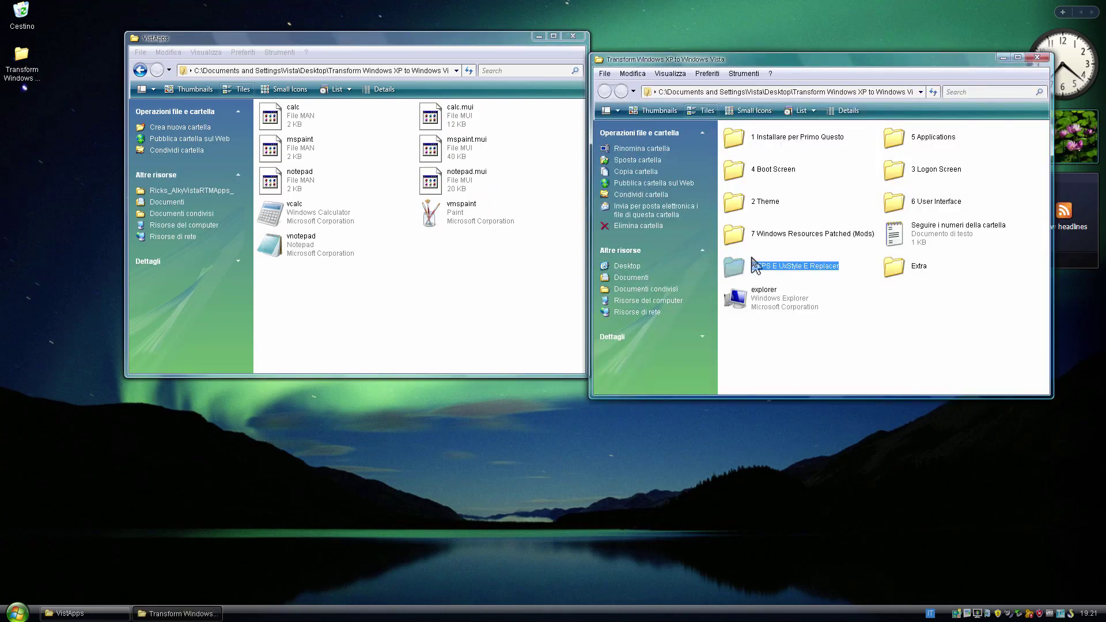
Open the Replacer folder and rename vcalc, vnotepad and vmspaint in VistApps to calc, notepad and mspaint
left_click(743, 146)
double_click(738, 147)
left_click(291, 207)
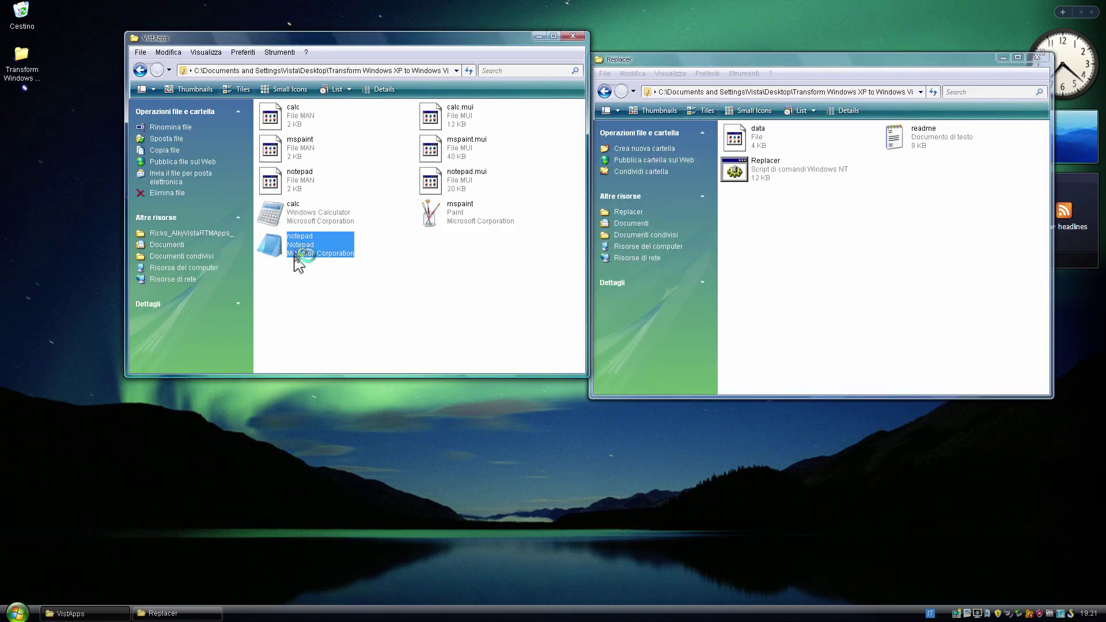
left_click(531, 339)
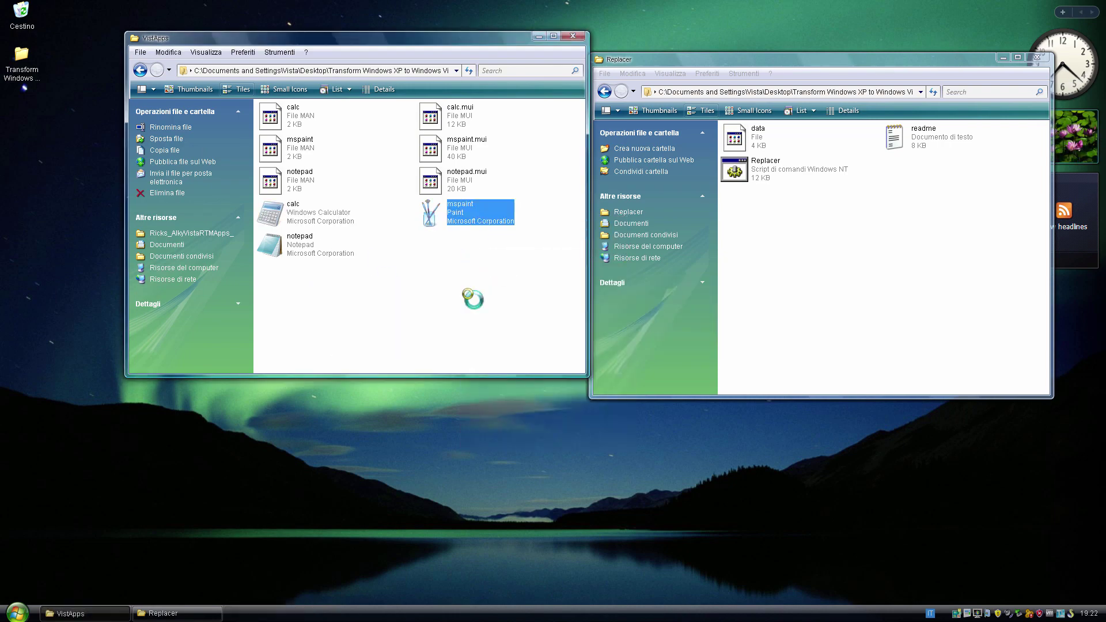
left_click(464, 293)
Start Replacer and search C:\WINDOWS\system32 for mspaint
left_click(817, 244)
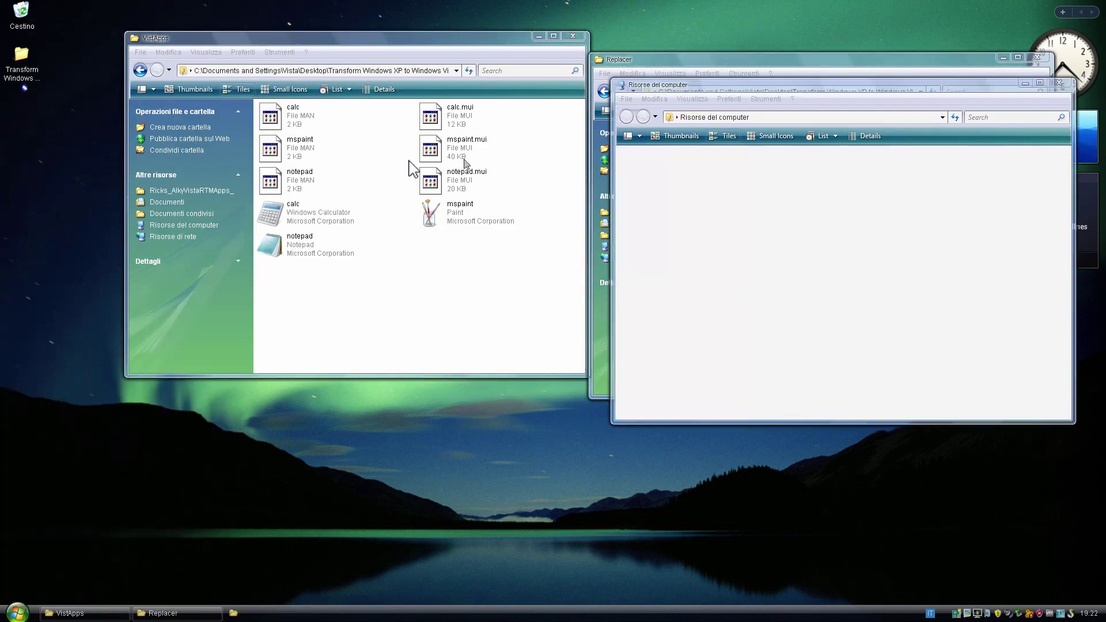
double_click(939, 194)
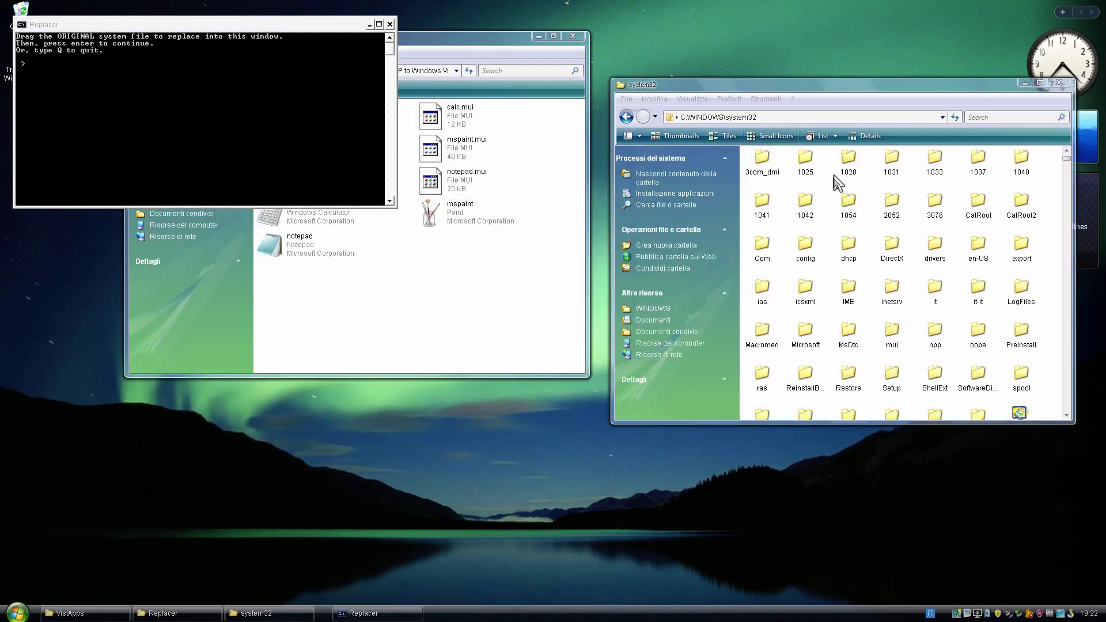
key("F3")
left_click(631, 290)
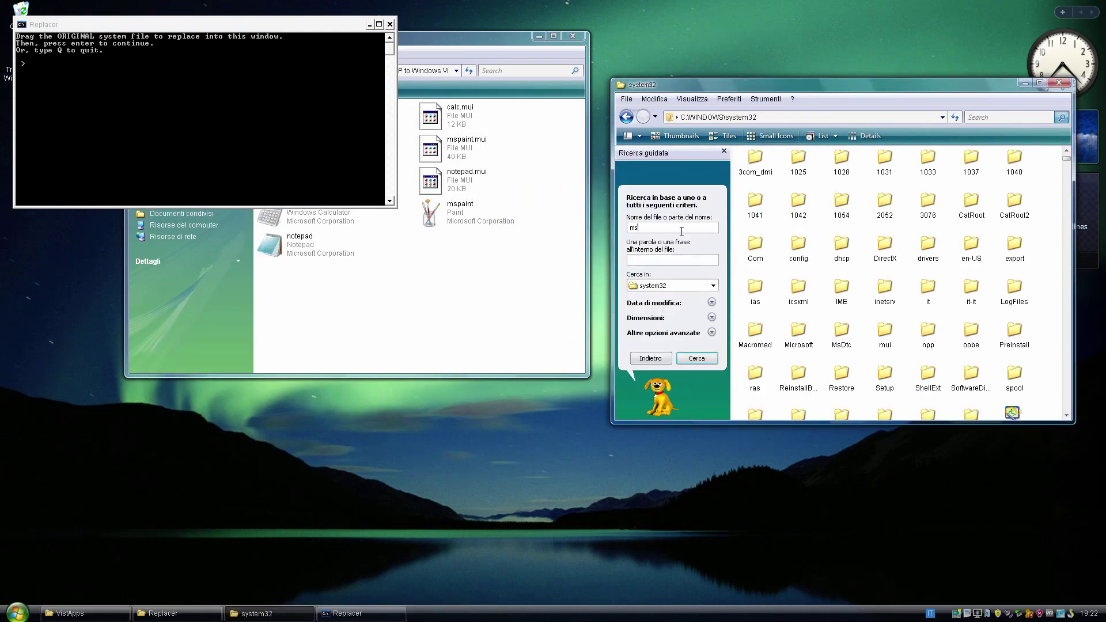
type("mspaint")
key("Return")
Use Replacer to swap the system mspaint for the VistApps version, confirm the replacement, and open the replaced Paint
left_click_drag(758, 161, 173, 115)
key("Return")
left_click_drag(455, 208, 180, 162)
key("Return")
type("y")
key("Return")
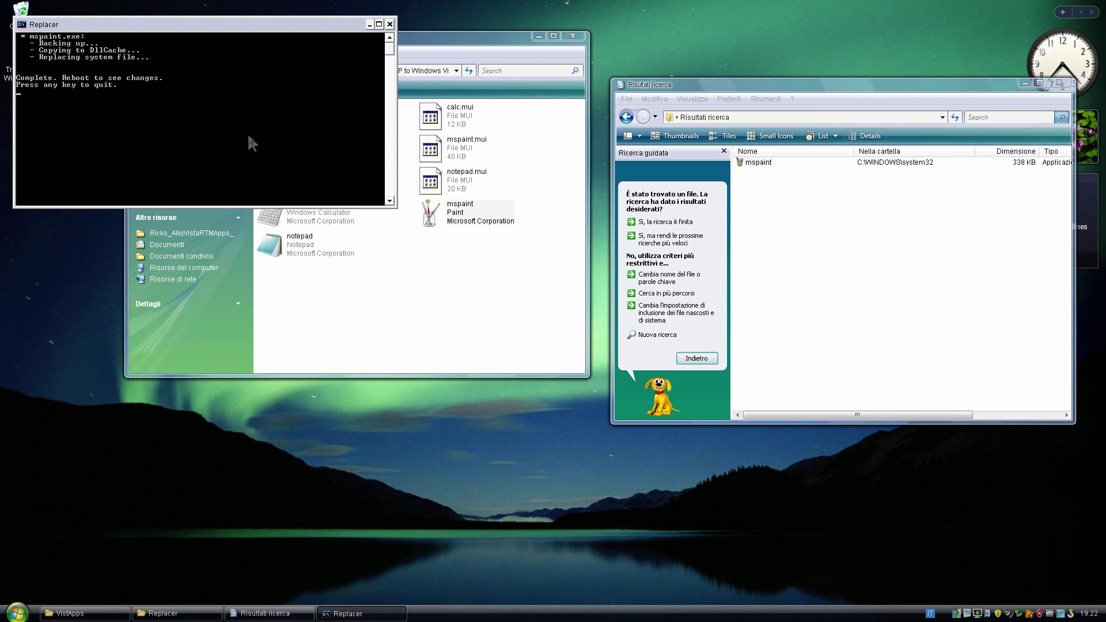
key("Return")
double_click(758, 162)
left_click(159, 51)
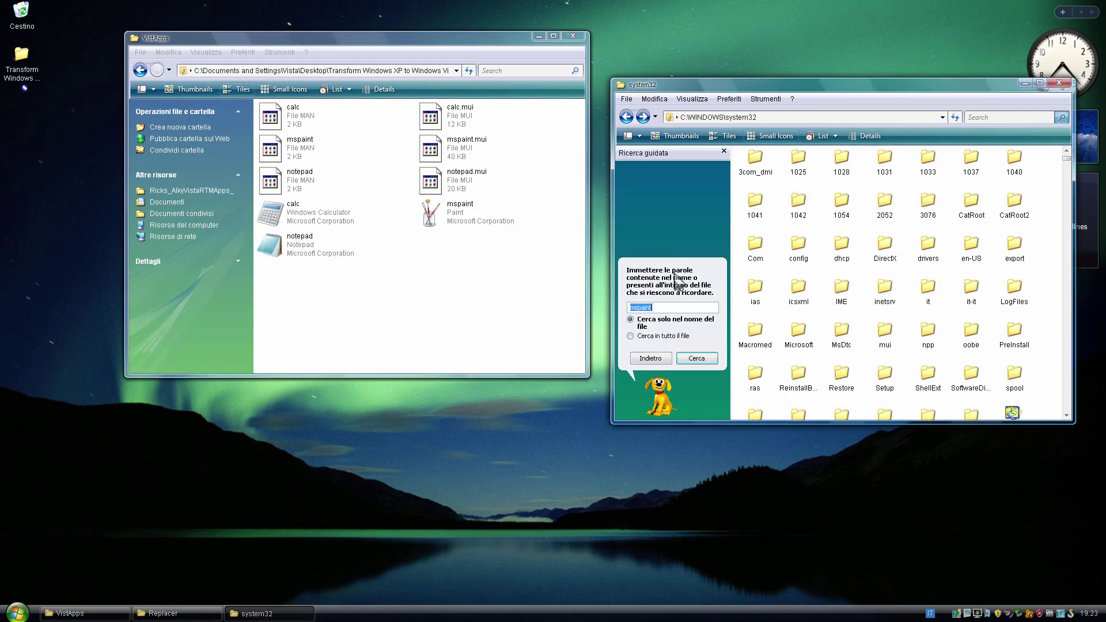
Search system32 for calc and replace it with the VistApps calc using Replacer
type("calc")
key("Return")
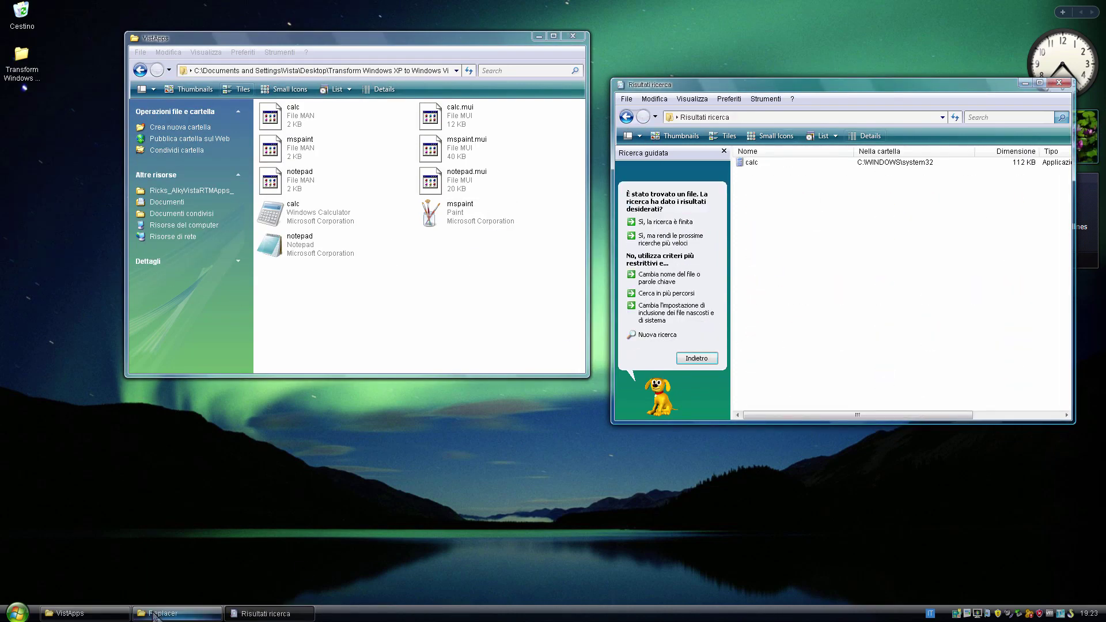
double_click(734, 236)
left_click_drag(751, 162, 391, 432)
key("Return")
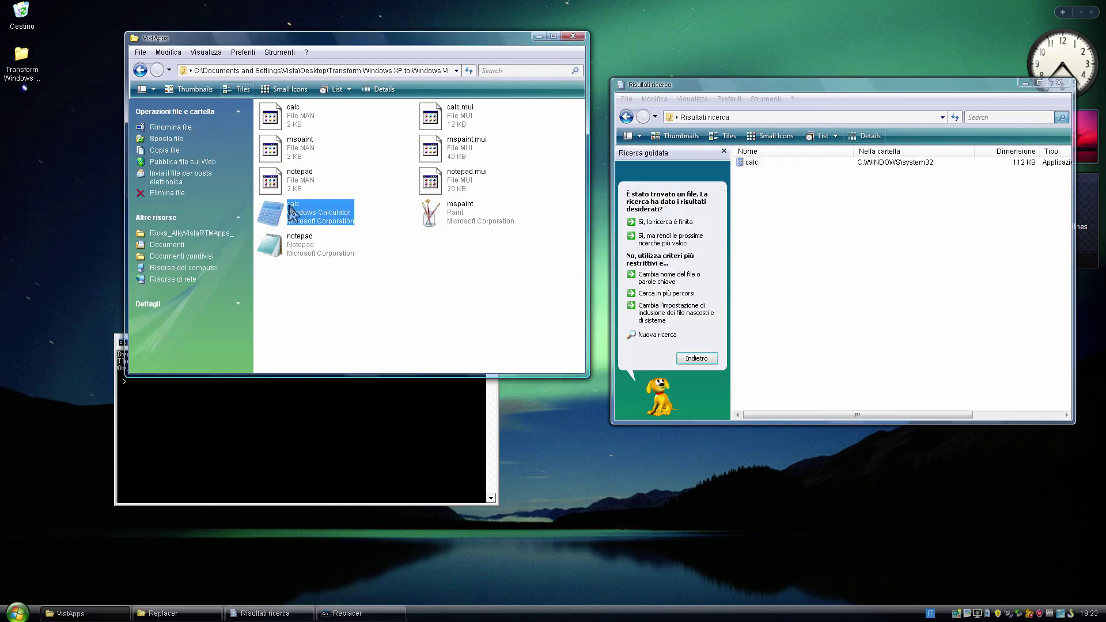
key("Return")
right_click(753, 162)
left_click(768, 216)
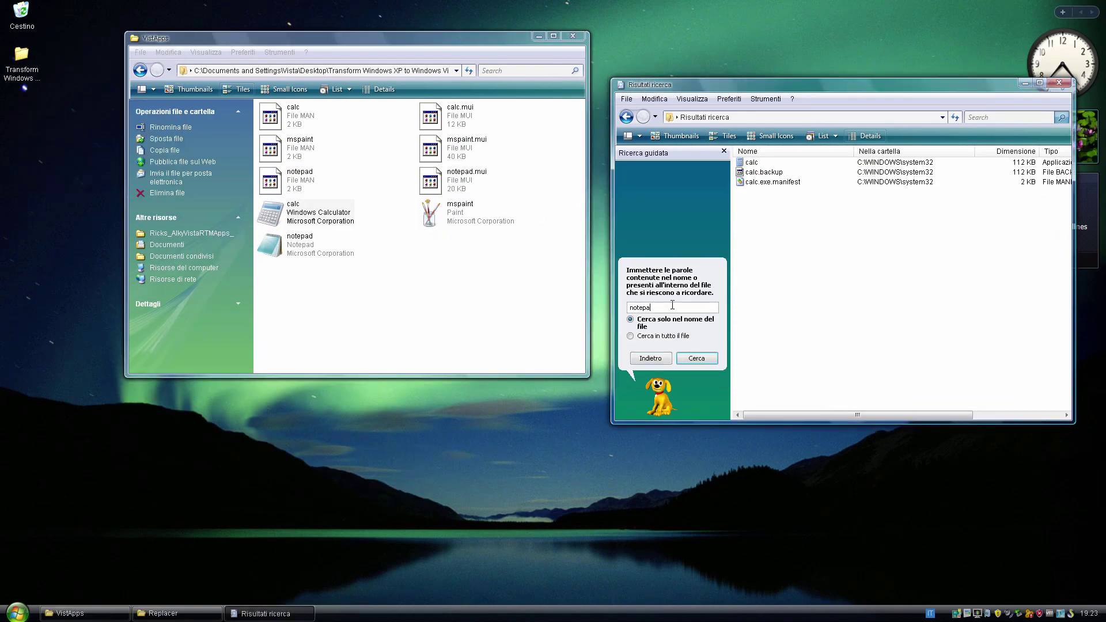
Search system32 for notepad and replace it with the VistApps notepad using Replacer
type("notepa")
key("Return")
left_click(176, 612)
double_click(764, 234)
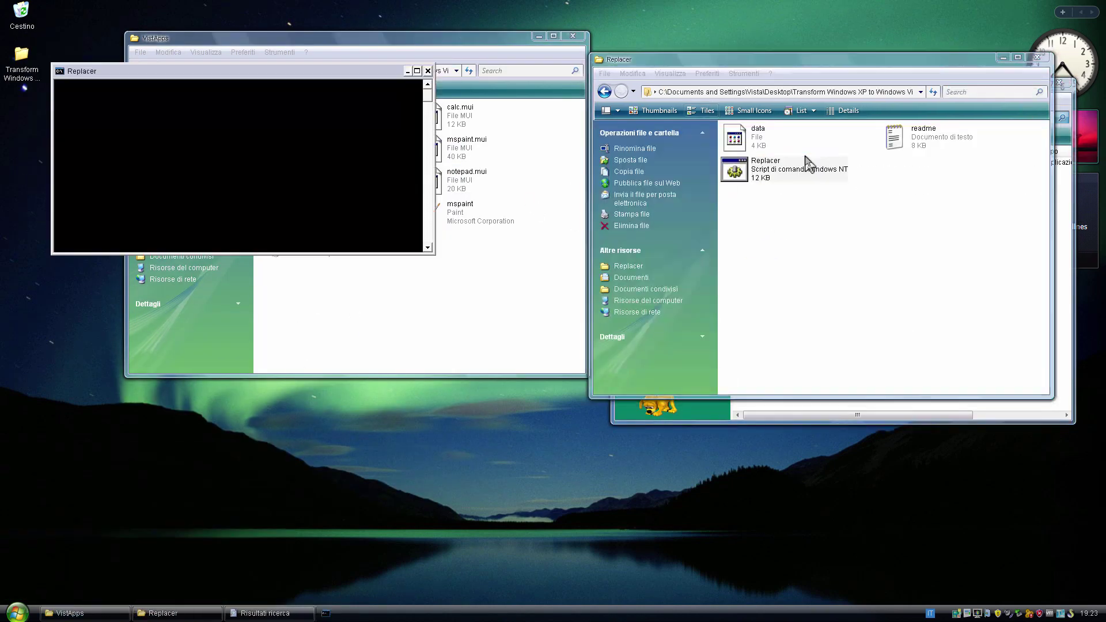
left_click(265, 613)
left_click_drag(758, 162, 81, 220)
key("Return")
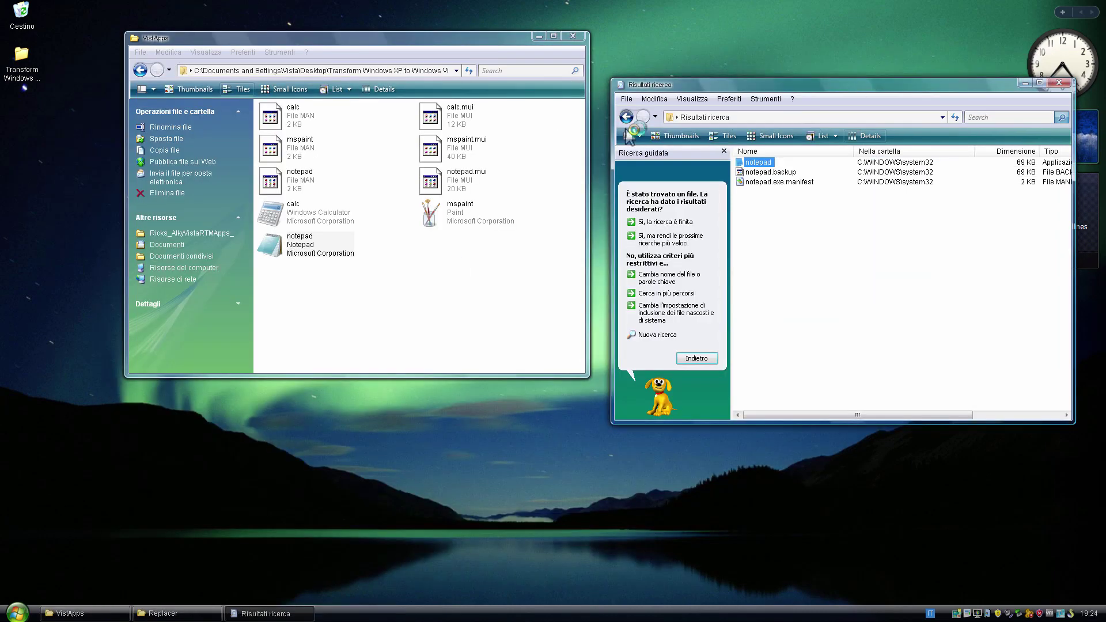
Go to the 7 Windows Resources Patched (Mods) folder and search system32 for mydocs
left_click(626, 117)
left_click(140, 70)
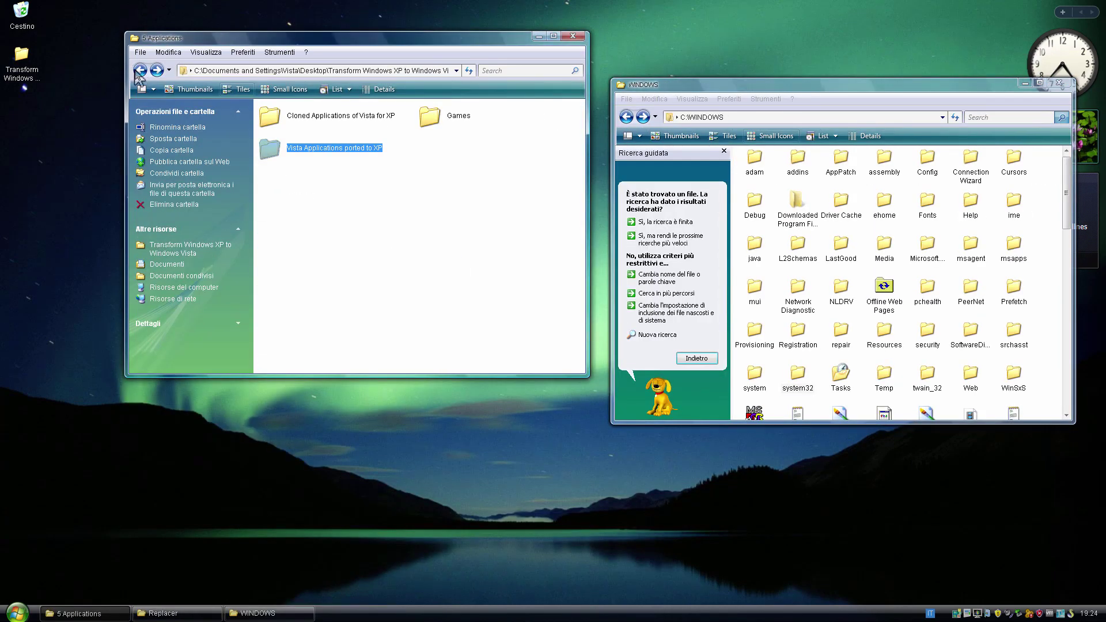
double_click(264, 113)
left_click(696, 357)
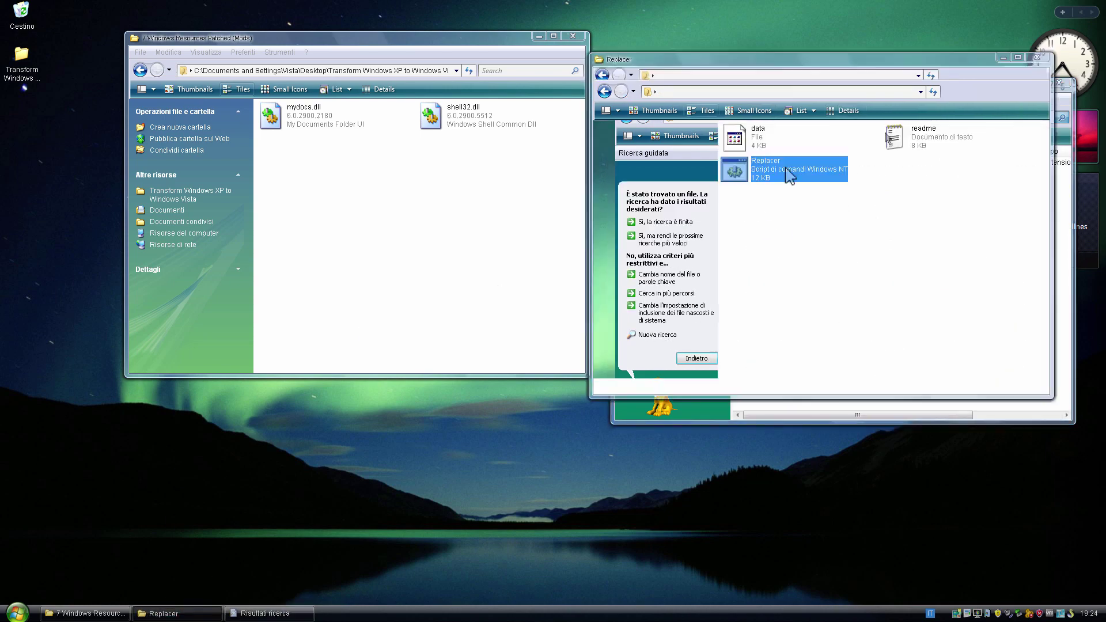
Replace the system mydocs.dll with the patched mydocs.dll using Replacer and confirm the replacement
left_click(179, 612)
double_click(814, 247)
left_click_drag(760, 162, 338, 192)
key("Return")
left_click_drag(190, 38, 425, 220)
left_click_drag(503, 299, 241, 157)
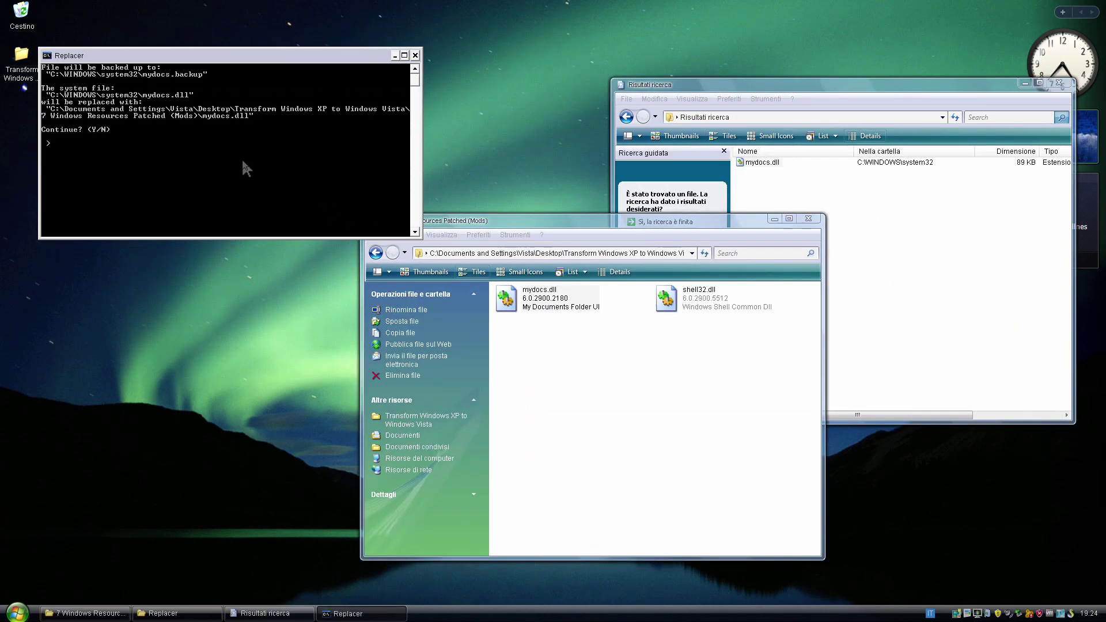
key("Return")
Search system32 for shell32 and replace shell32.dll with the patched version using Replacer, confirming the replacement
left_click_drag(518, 220, 224, 154)
left_click(656, 286)
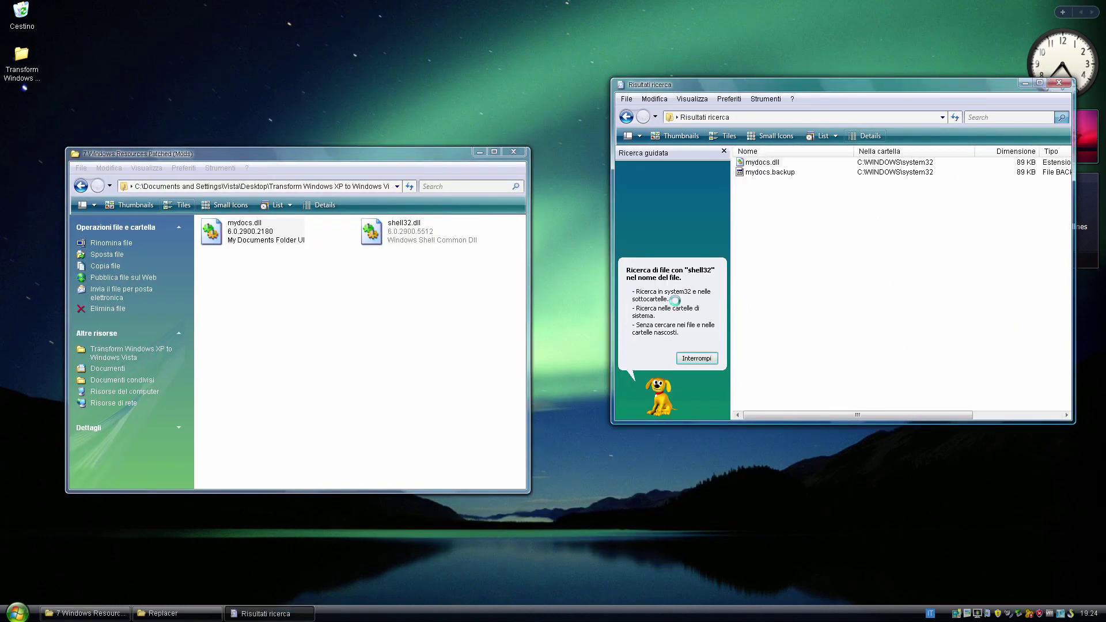
left_click(173, 613)
double_click(740, 168)
left_click_drag(760, 162, 242, 121)
key("Return")
left_click_drag(371, 231, 357, 138)
key("Return")
type("y")
Return to the Vista Applications ported to XP folder, close the search results, and open Ported Vista Windows Snipping Tool for Xp
key("BackSpace")
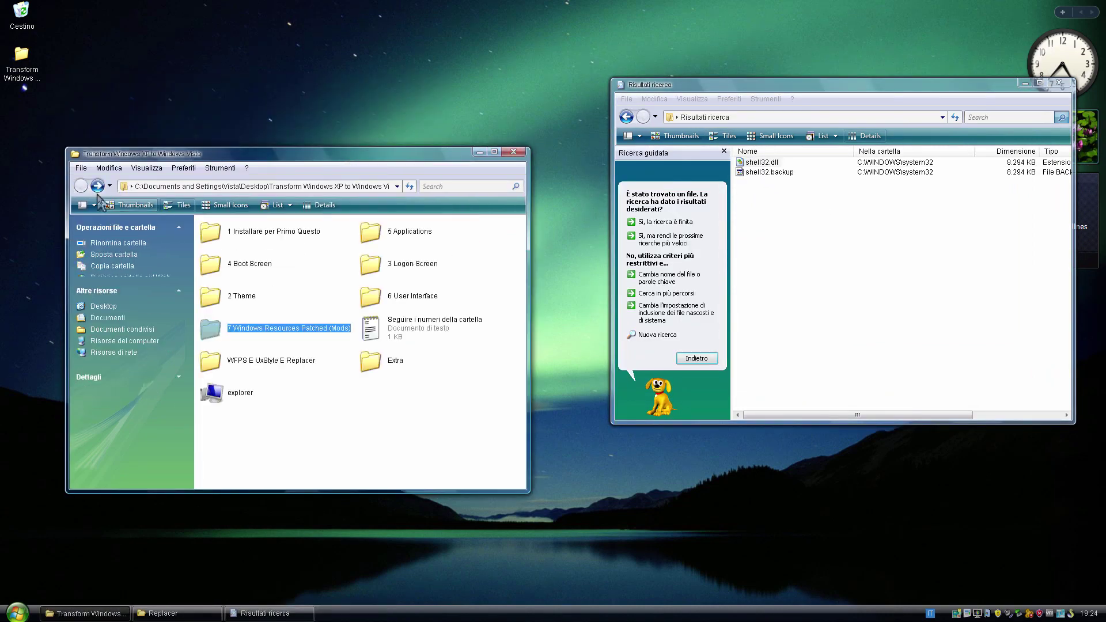
double_click(272, 255)
double_click(316, 266)
scroll(356, 346, "down", 10)
left_click(1059, 83)
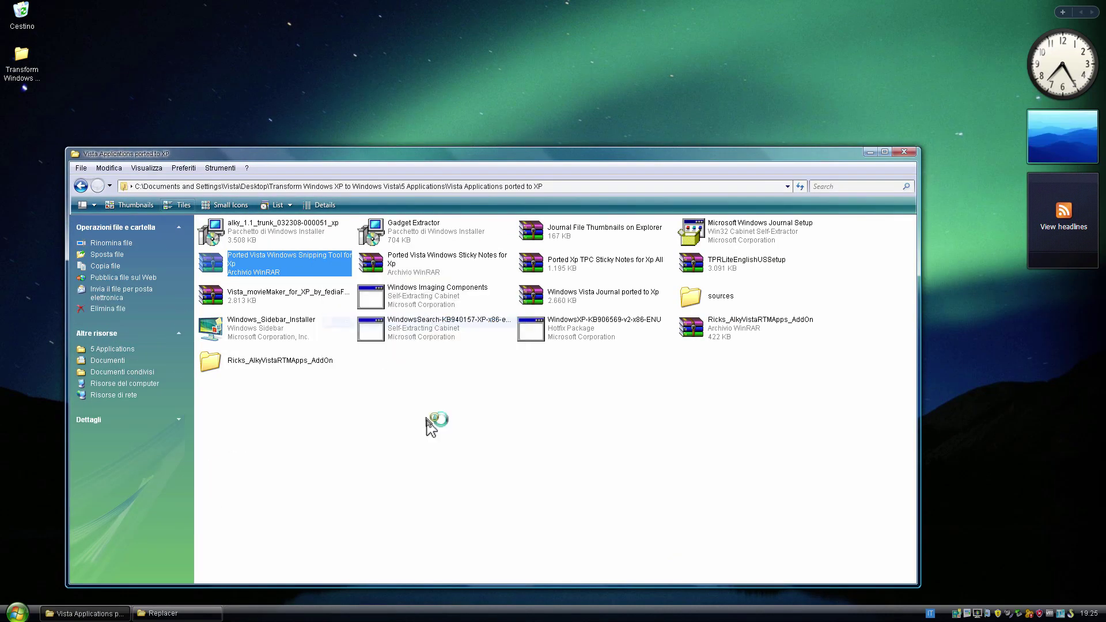
double_click(326, 259)
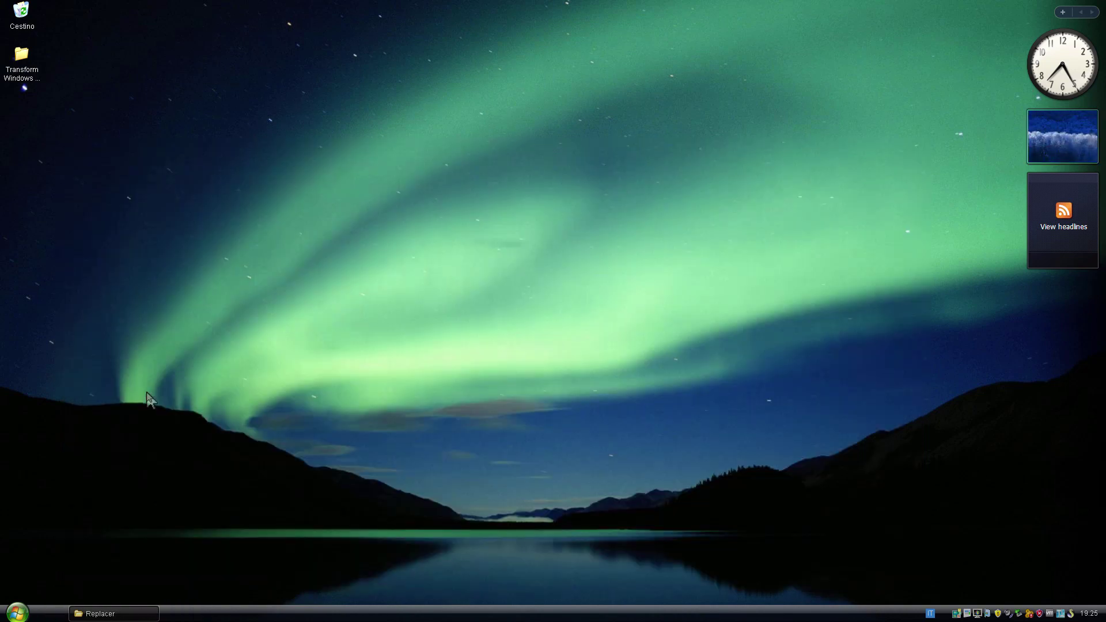
Remove Desktop and Risorse di rete from the FindeXer bar in the Computer window and dismiss the About Windows dialog
right_click(732, 276)
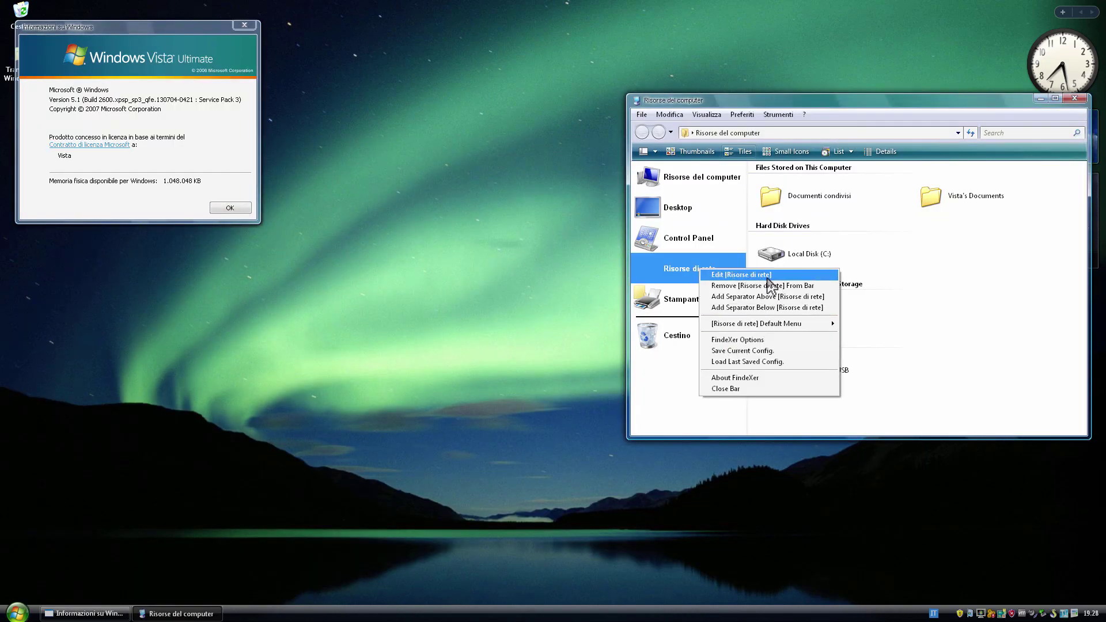
left_click(749, 387)
left_click(685, 190)
left_click(1074, 99)
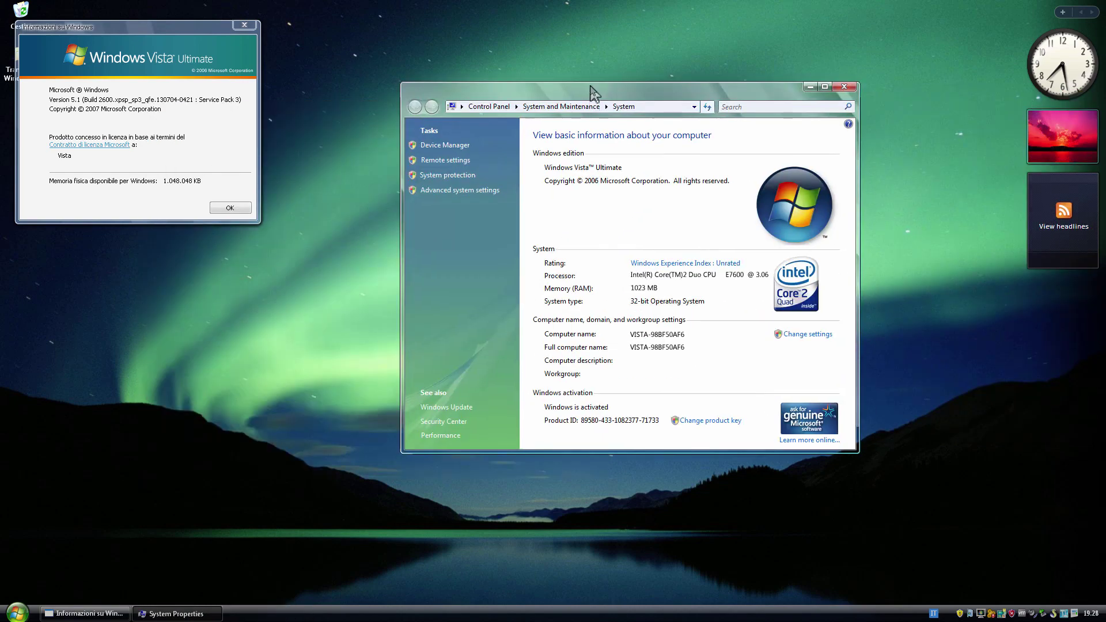
left_click_drag(220, 32, 249, 38)
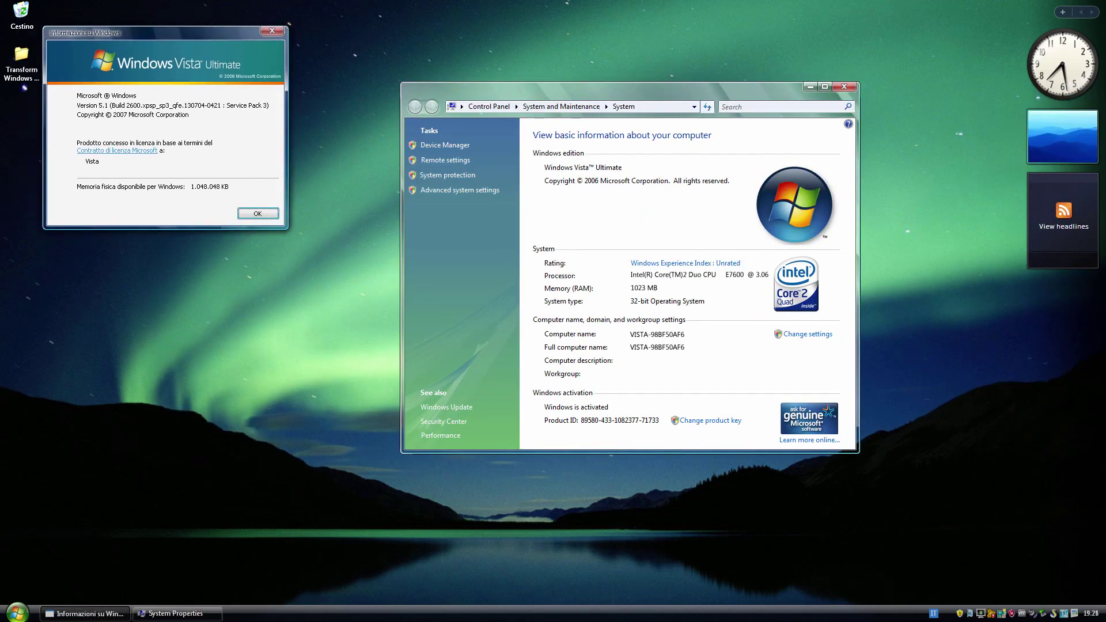
key("Return")
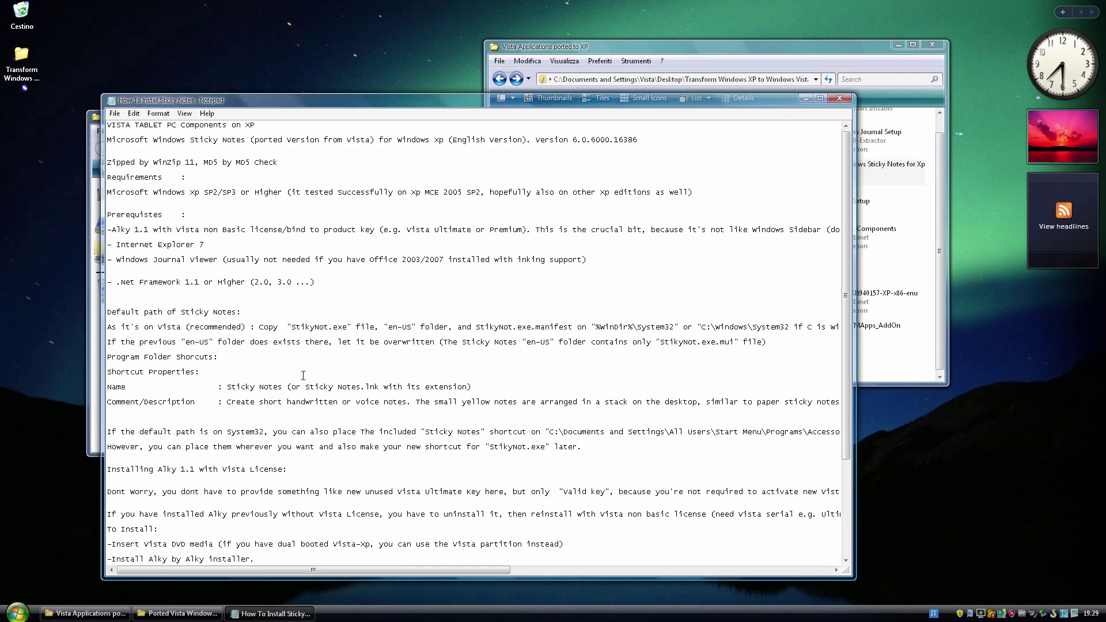
Close the Sticky Notes instructions and copy en-US, StikyNot and StikyNot.exe.manifest into C:\WINDOWS\system32, replacing all existing files
left_click(839, 98)
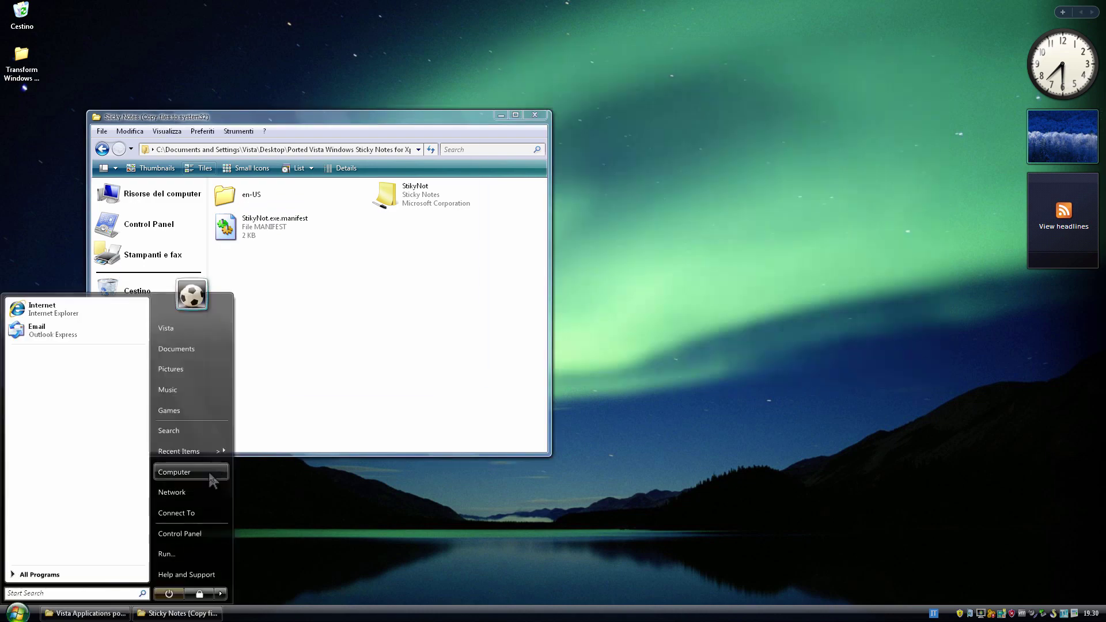
left_click(213, 476)
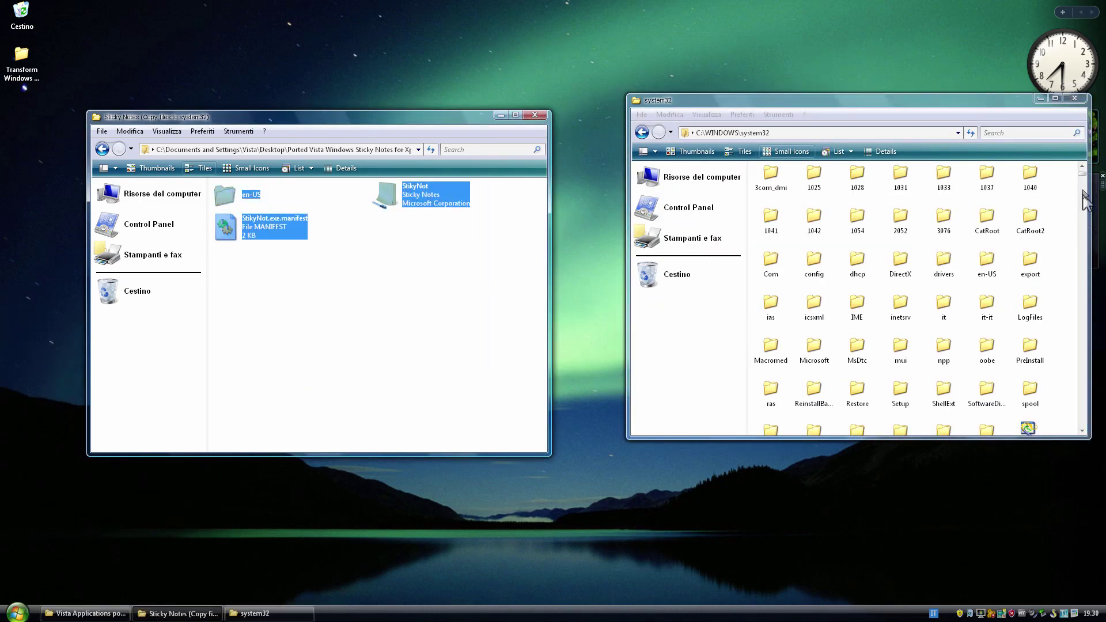
left_click(1085, 201)
key("ctrl+v")
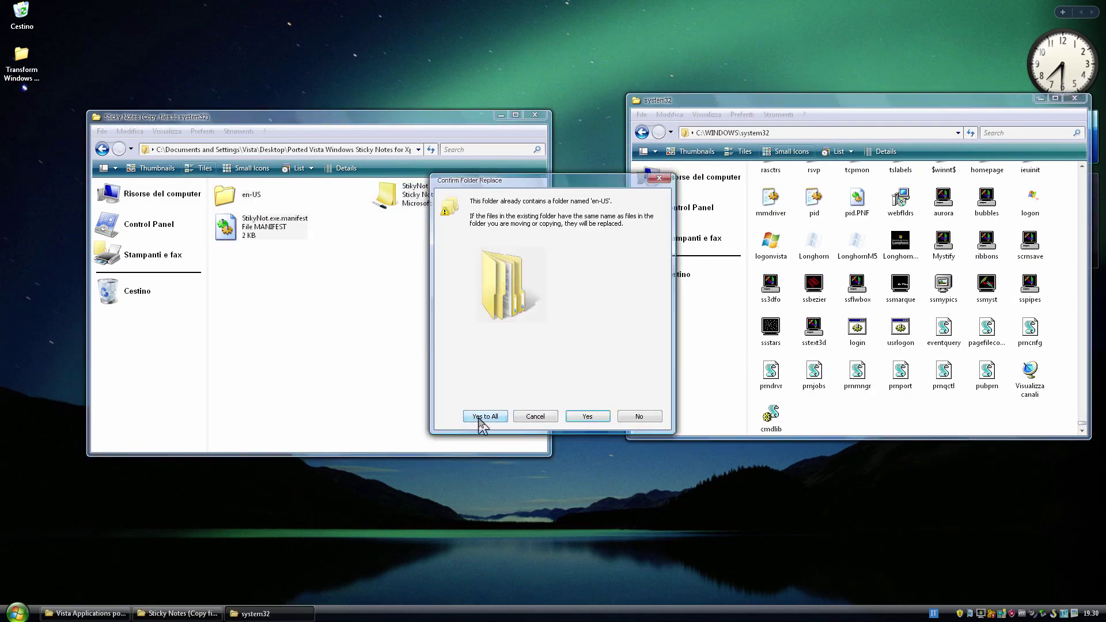
left_click(484, 416)
Delete the copied Sticky Notes items from system32
right_click(968, 383)
left_click(979, 415)
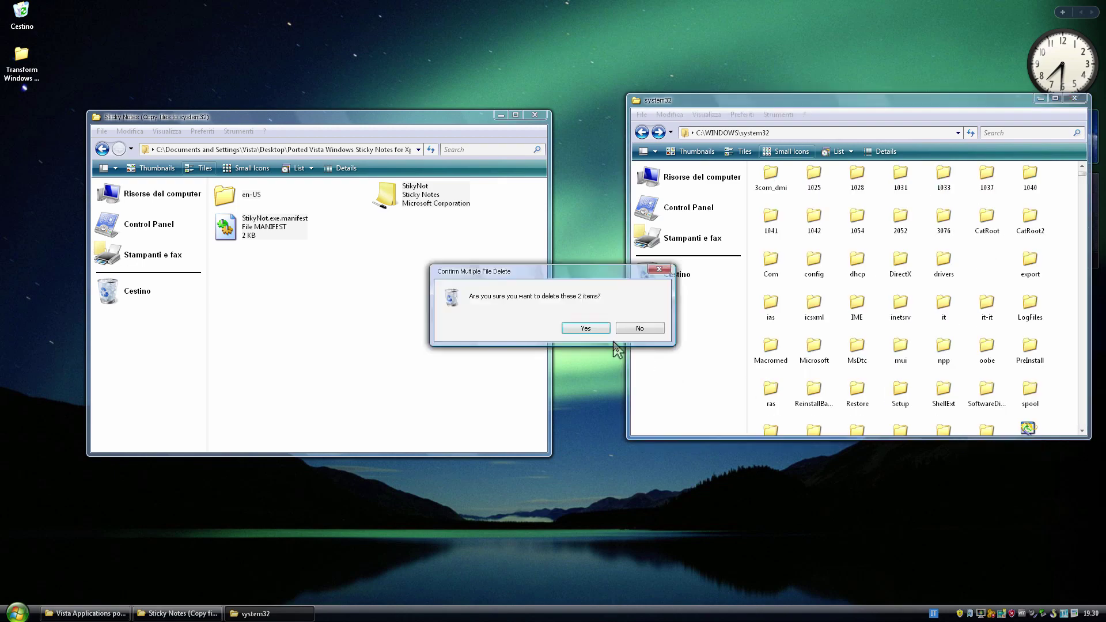
left_click(586, 328)
left_click(609, 332)
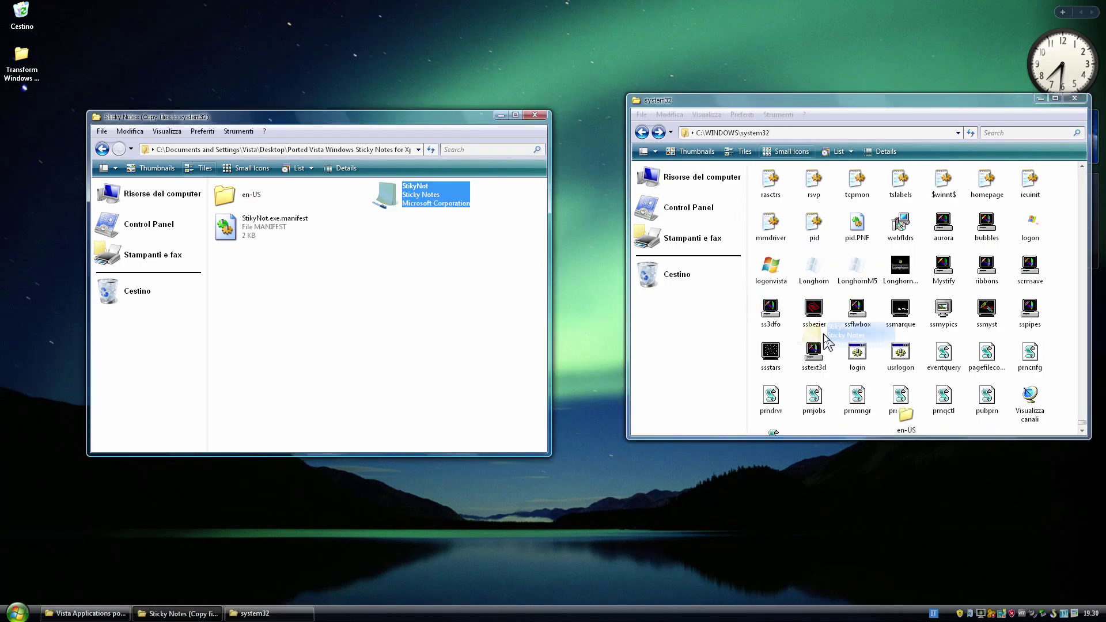
Move StikyNot and StikyNot.exe.manifest into system32, and open StikyNot from a search for "sti" there
left_click_drag(827, 341, 922, 236)
left_click(929, 295)
key("F3")
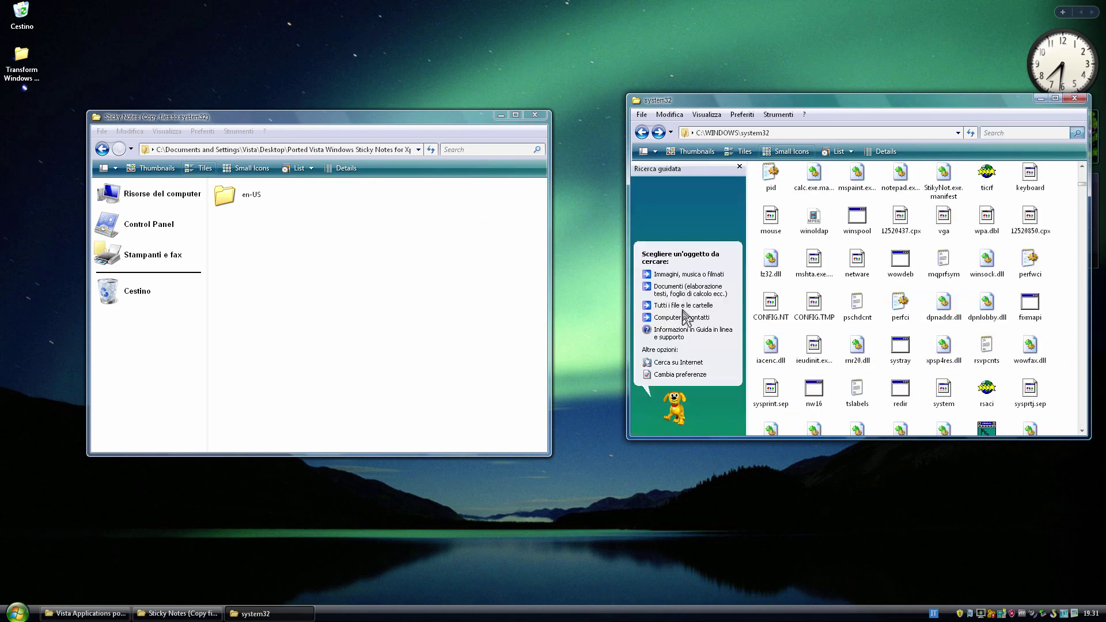
type("sti")
left_click(712, 373)
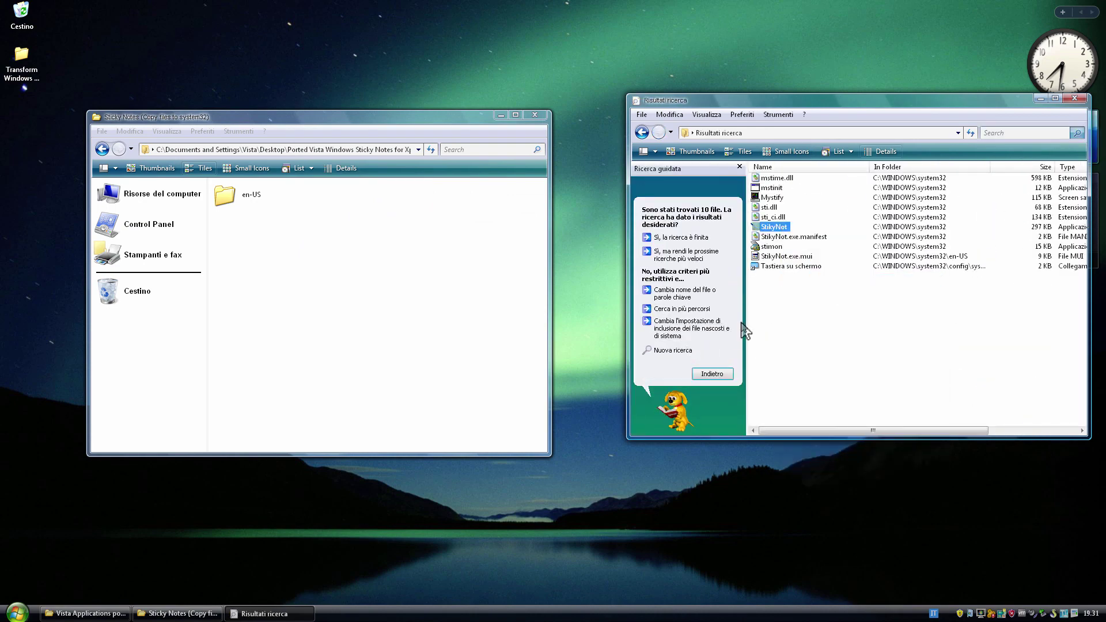
key("Return")
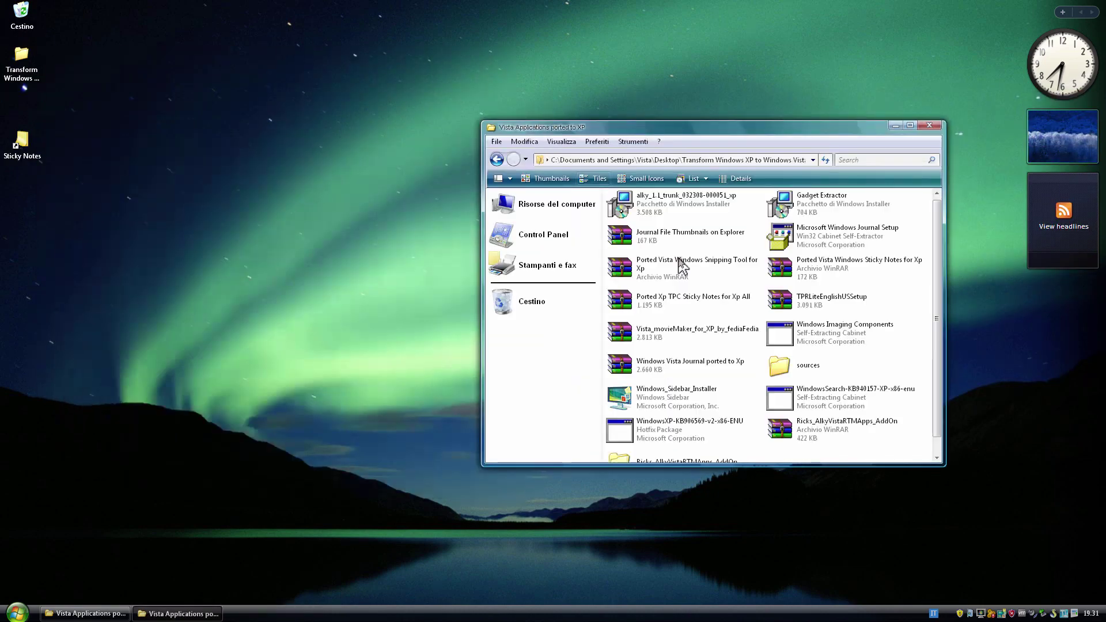
Extract the Windows Vista Journal ported to Xp archive in the Vista Applications ported to XP folder
scroll(688, 317, "down", 1)
right_click(697, 345)
left_click(725, 350)
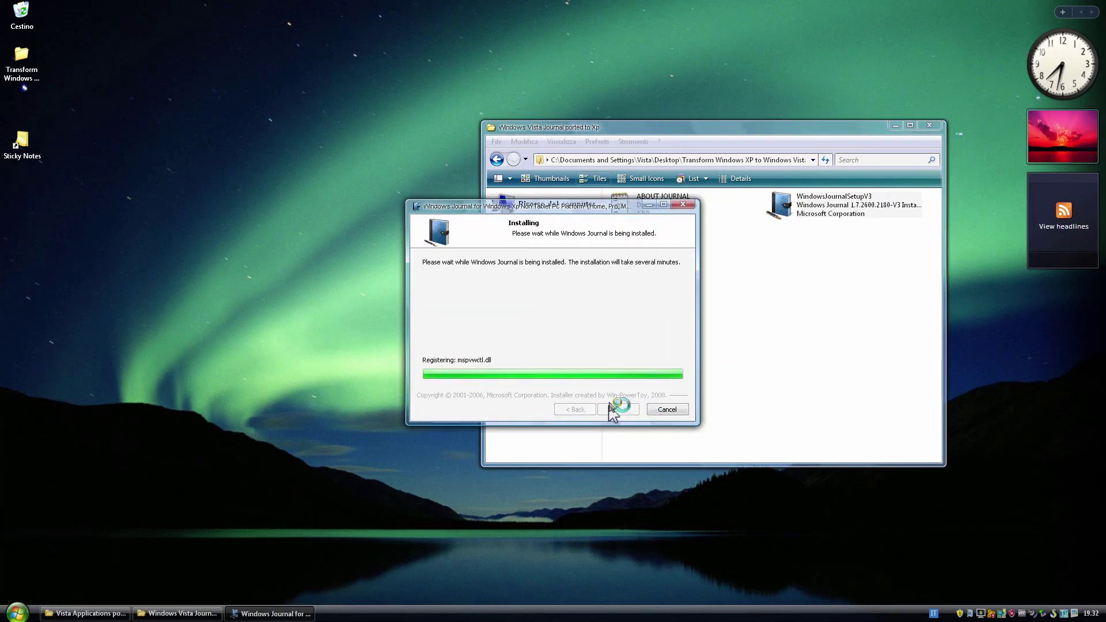
Finish the Windows Journal installation, return to Vista Applications ported to XP and start Windows Journal from the installed programs
left_click(615, 408)
right_click(704, 613)
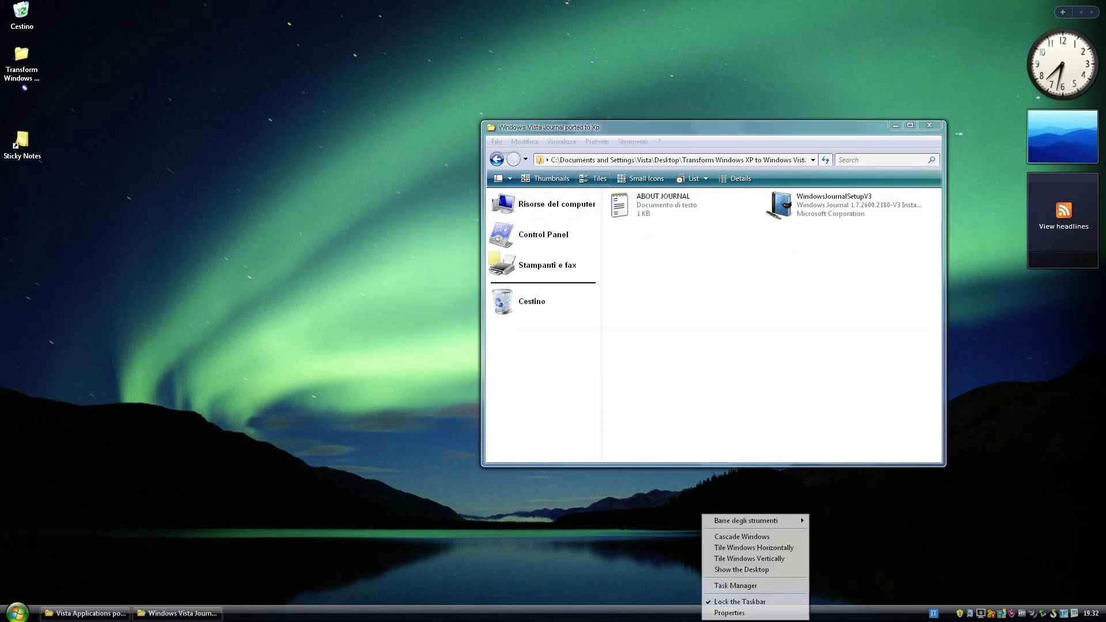
left_click(496, 160)
left_click(17, 612)
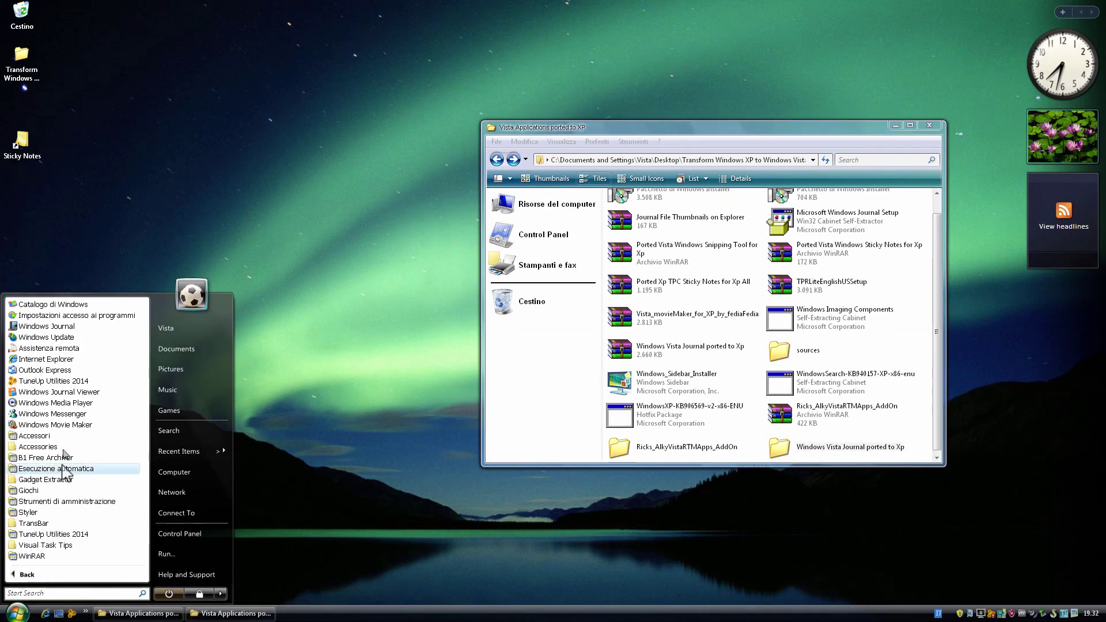
left_click(63, 468)
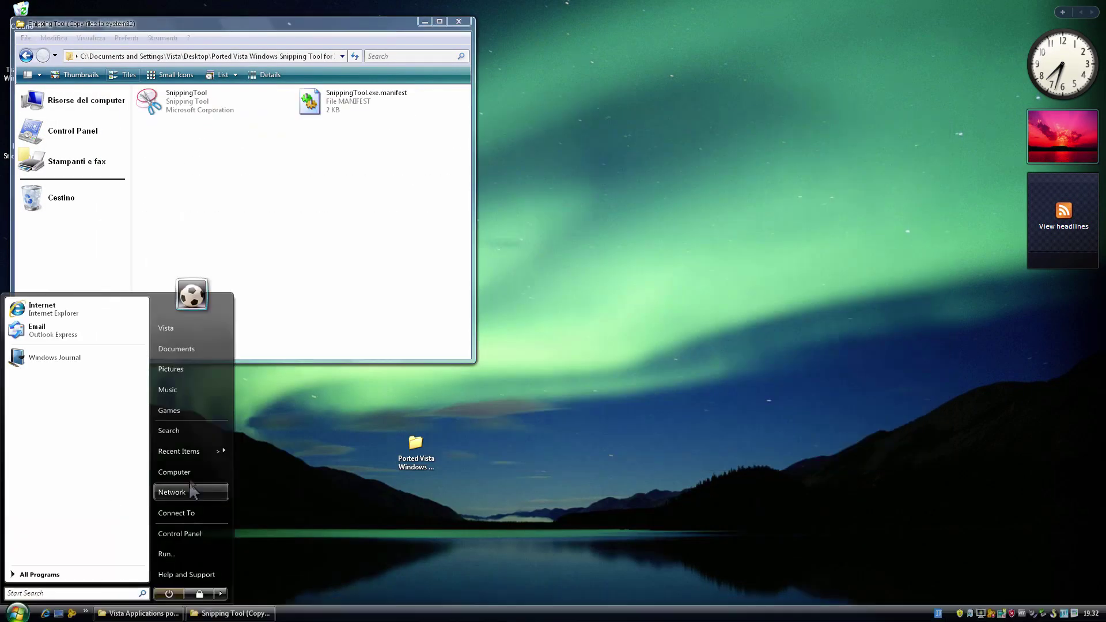
Open C:\WINDOWS\system32 and move SnippingTool and SnippingTool.exe.manifest into it from the extracted Snipping Tool folder
left_click(193, 491)
double_click(806, 254)
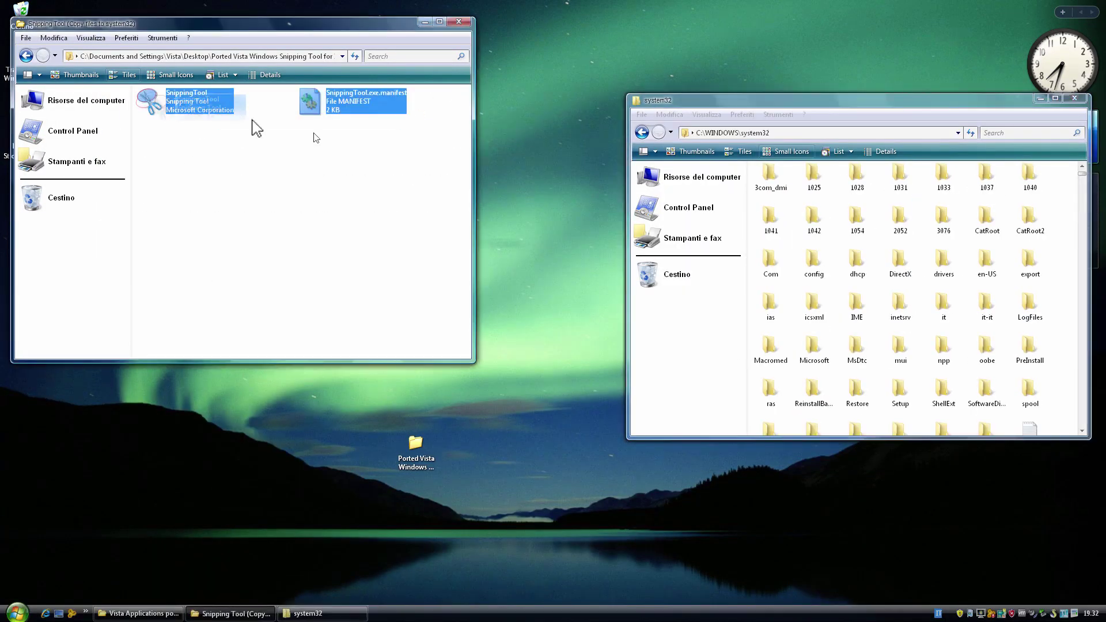
left_click_drag(252, 123, 821, 297)
left_click(507, 334)
Start Snipping Tool, begin a new snip to test it and close the tool
left_click(85, 611)
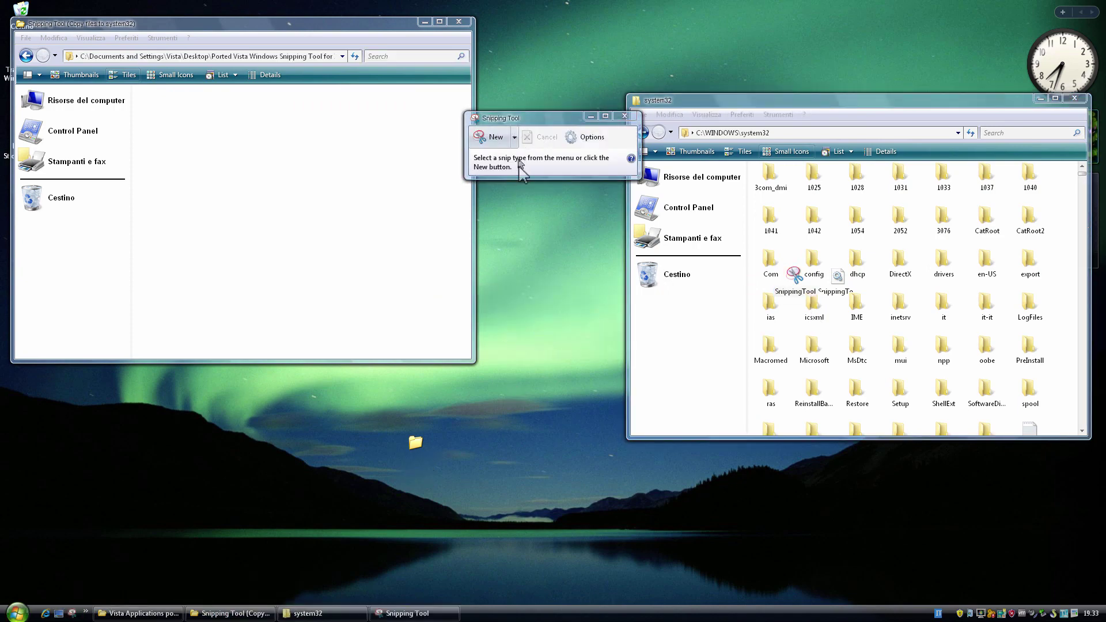
left_click(489, 136)
left_click(1092, 5)
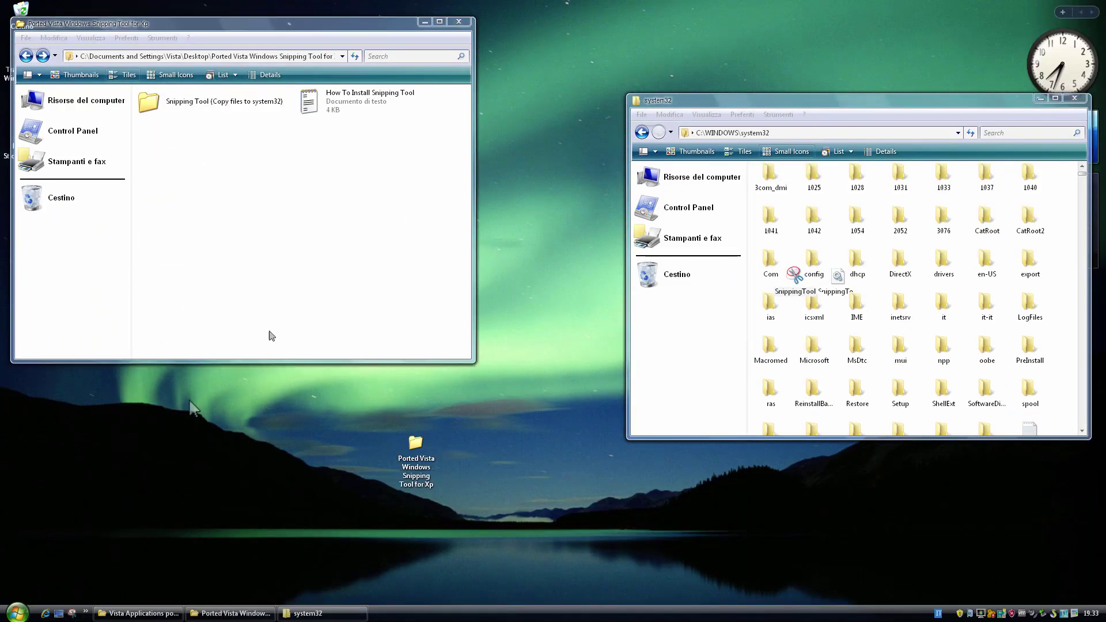
Create a desktop shortcut to Snipping Tool and remove the extracted Ported Vista Windows Snipping Tool for Xp folder from the desktop
left_click(406, 461)
left_click_drag(794, 276, 800, 277)
left_click(641, 132)
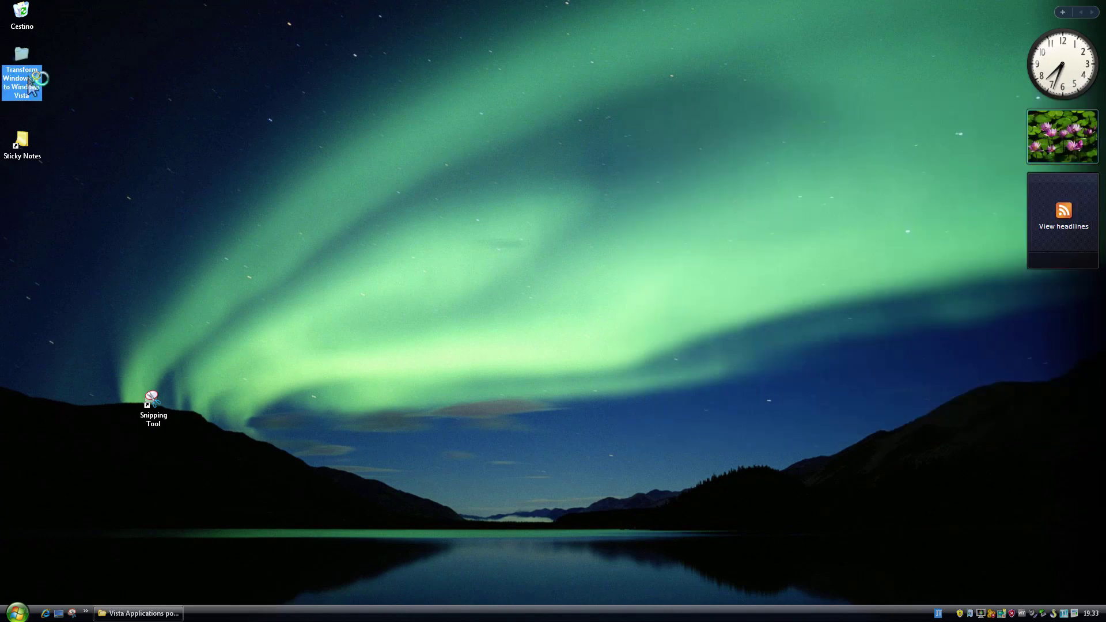
Extract the Vista_movieMaker_for_XP_by_fediaFedia archive, open the extracted folder and check its readme
right_click(751, 345)
left_click(783, 383)
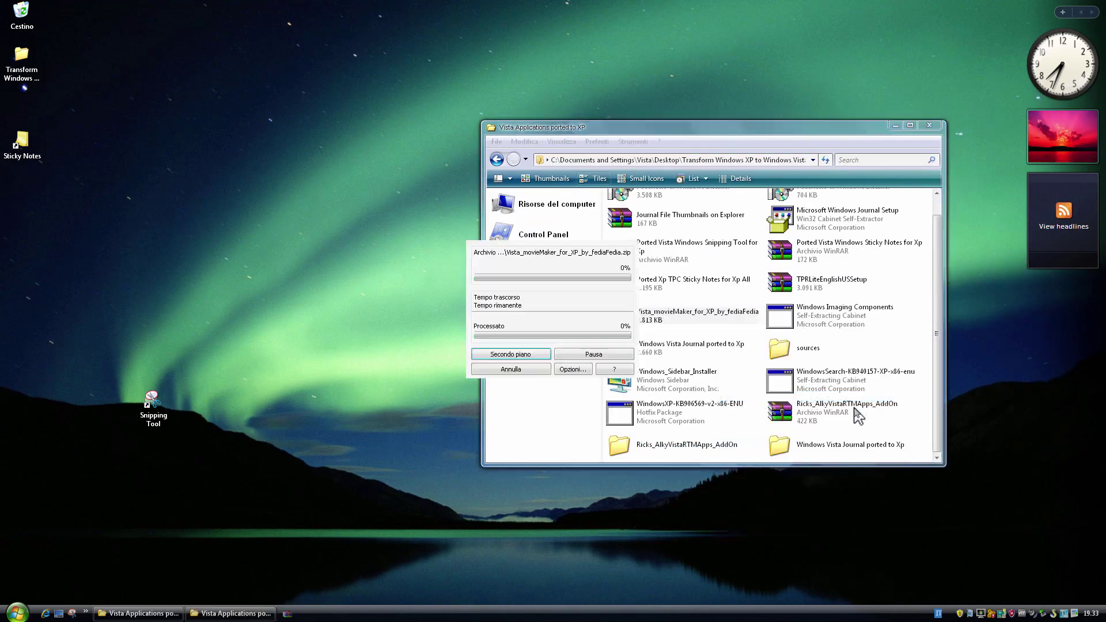
double_click(753, 446)
double_click(777, 424)
key("alt+F4")
left_click_drag(751, 131, 498, 27)
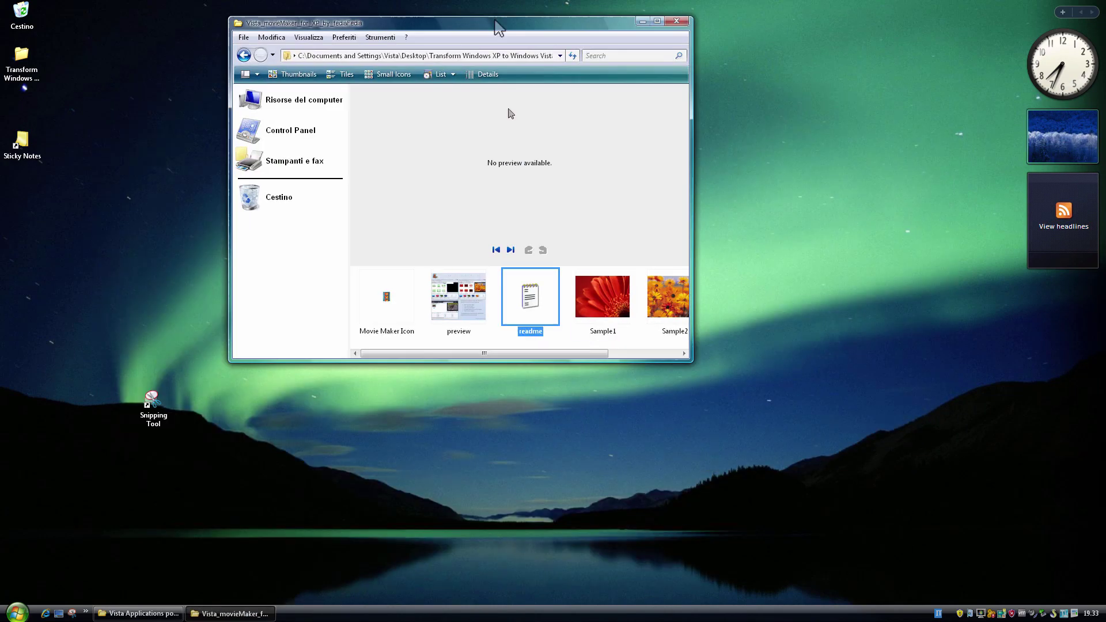
left_click(646, 333)
key("Escape")
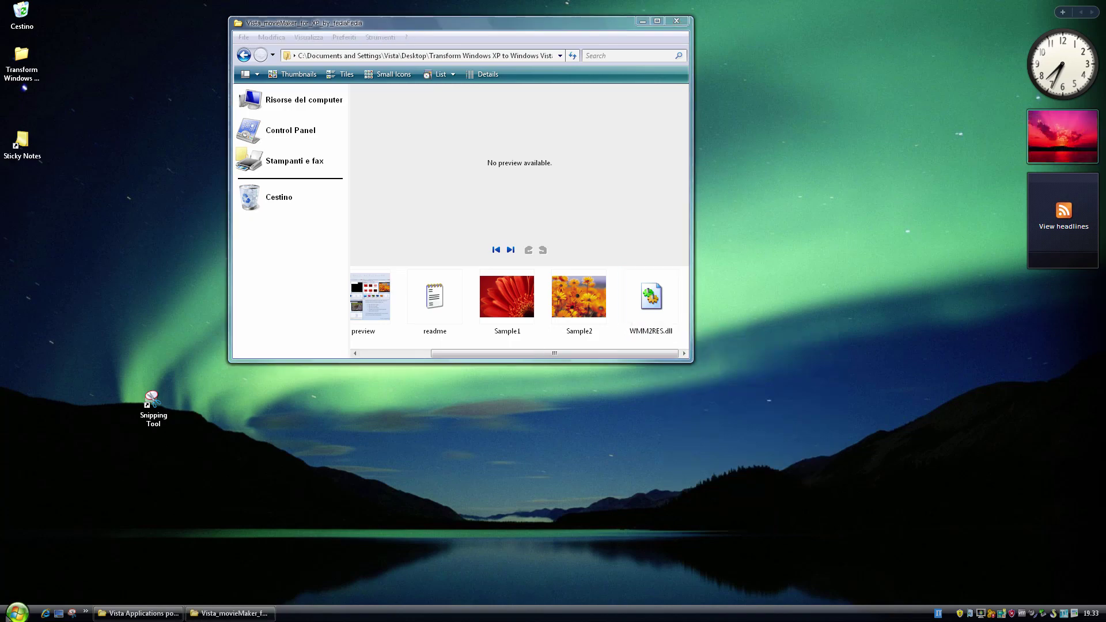
Open the C:\Programmi\Movie Maker folder alongside the extracted Movie Maker files
key("super+e")
scroll(1017, 314, "down", 5)
double_click(881, 316)
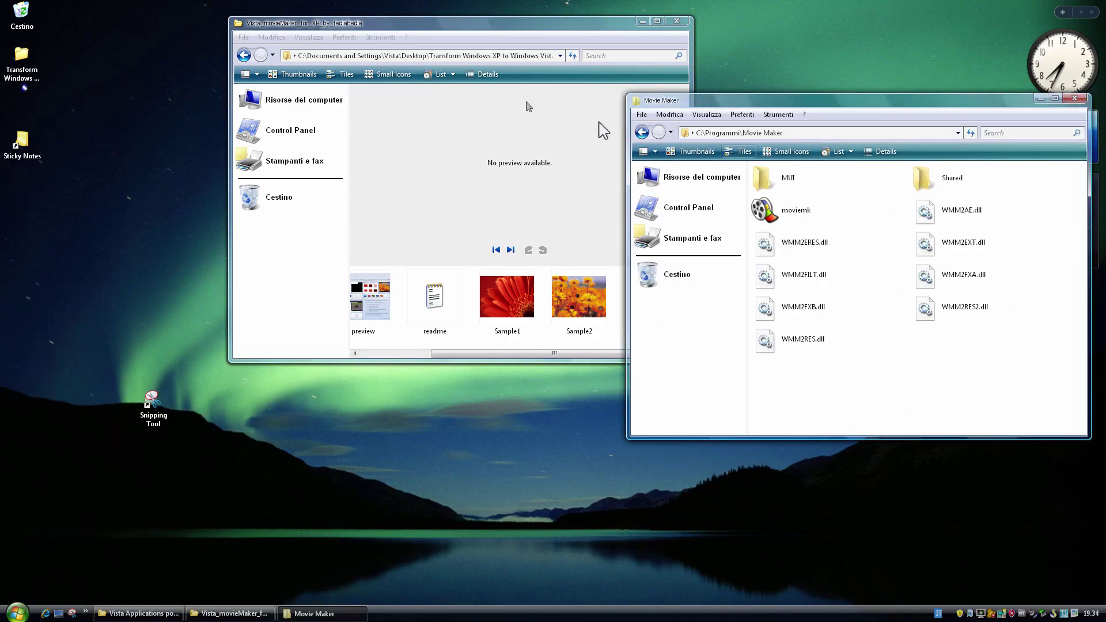
double_click(526, 106)
double_click(643, 216)
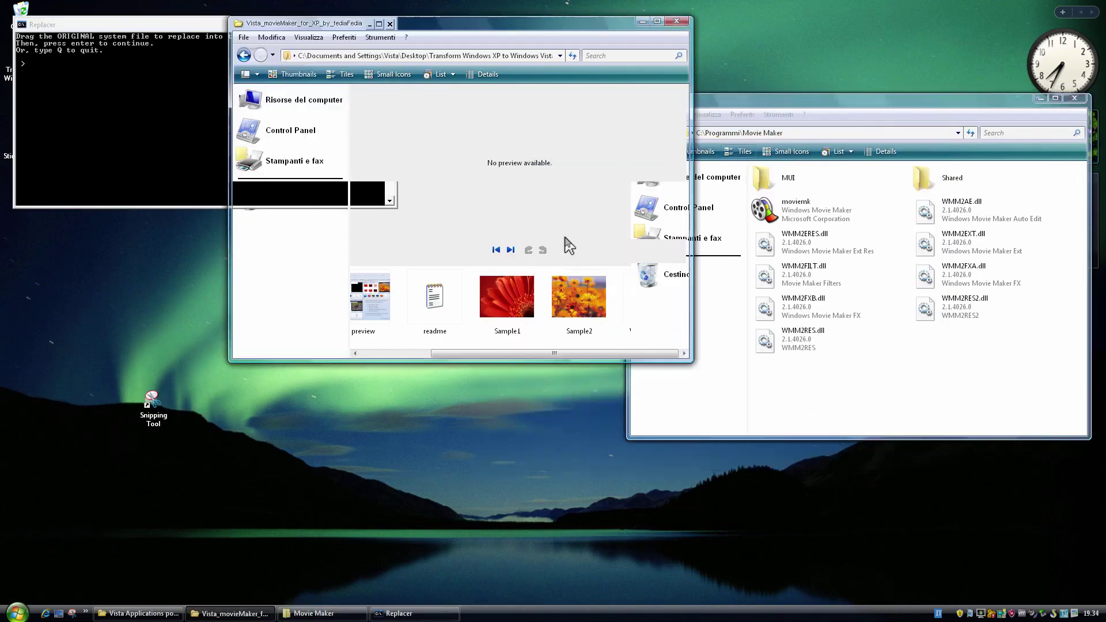
left_click_drag(655, 299, 136, 168)
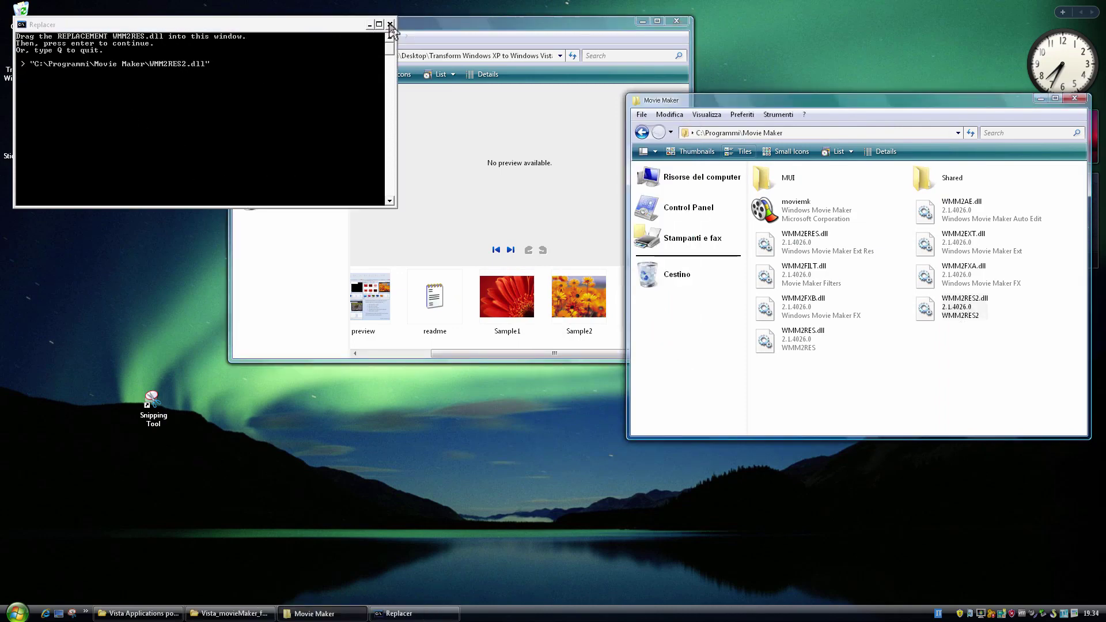
left_click(389, 24)
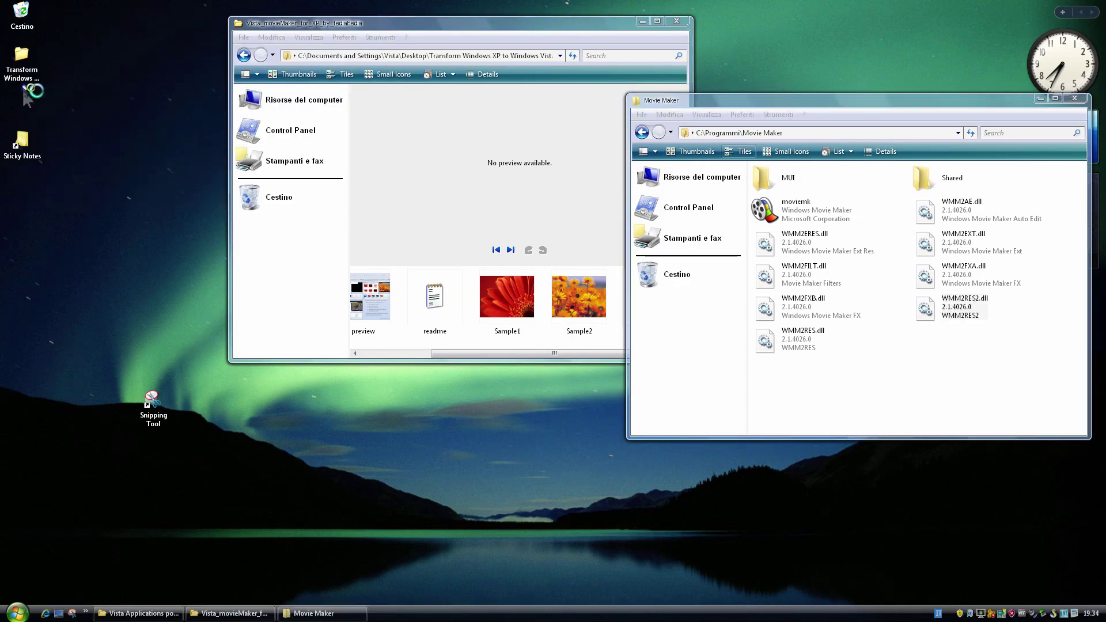
Use Replacer to replace Movie Maker's WMM2RES2.dll with the WMM2RES.dll from the extracted Vista Movie Maker folder
left_click_drag(927, 308, 334, 253)
left_click(576, 173)
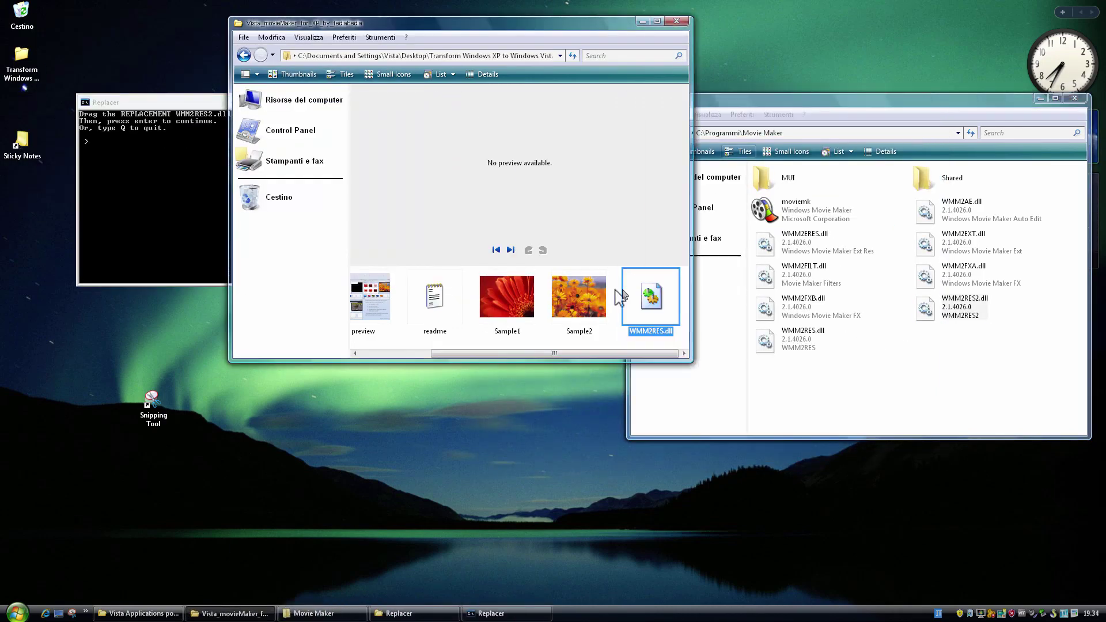
left_click_drag(651, 297, 196, 219)
key("Return")
key("Return")
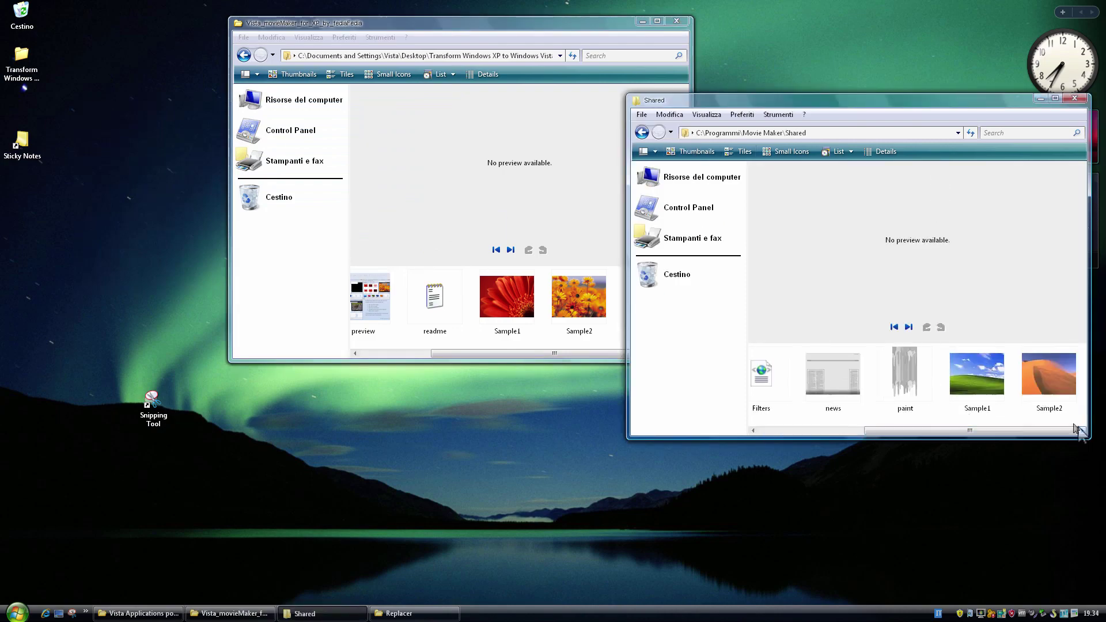
Move the original Sample1 and Sample2 from Movie Maker's Shared folder to the desktop, put the Vista versions in Shared and recheck the readme
left_click(641, 132)
right_click(893, 388)
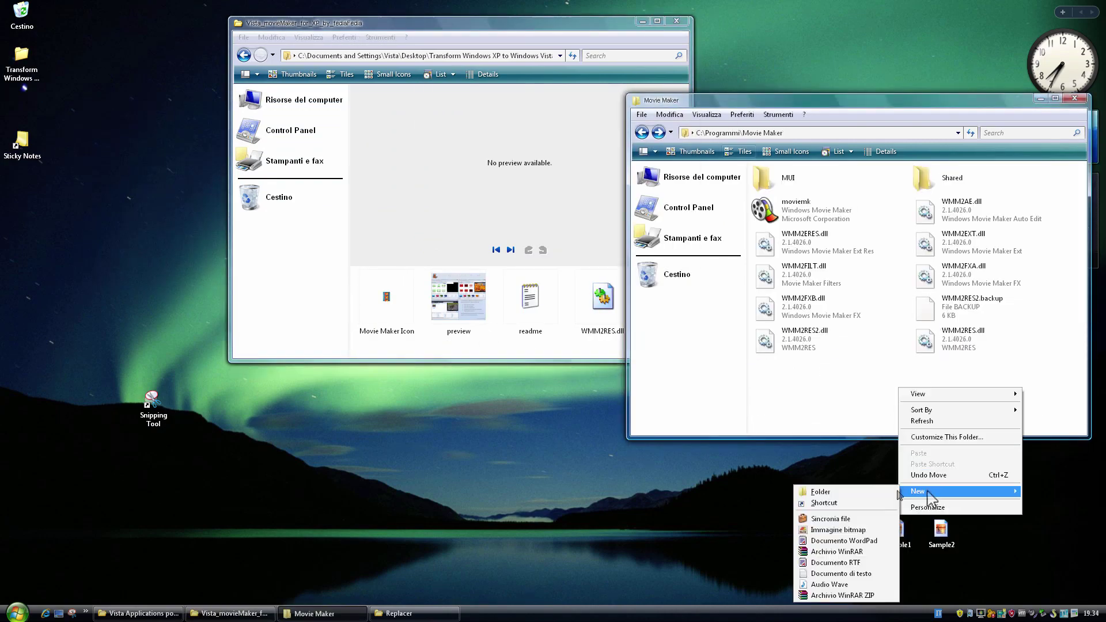
key("Escape")
double_click(530, 296)
left_click(839, 98)
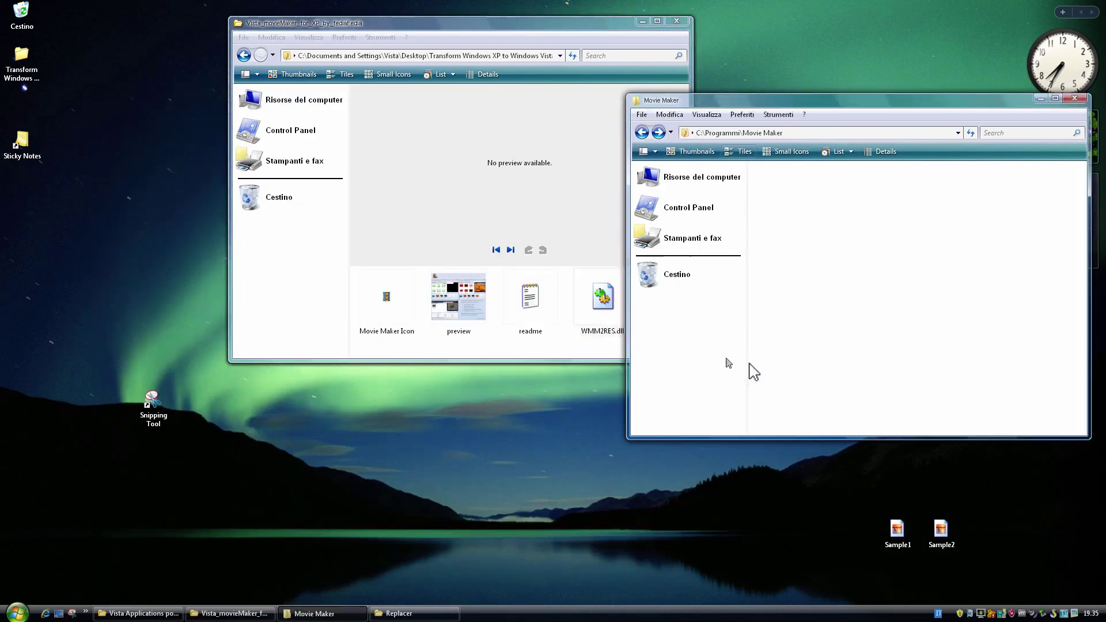
right_click(839, 333)
key("Escape")
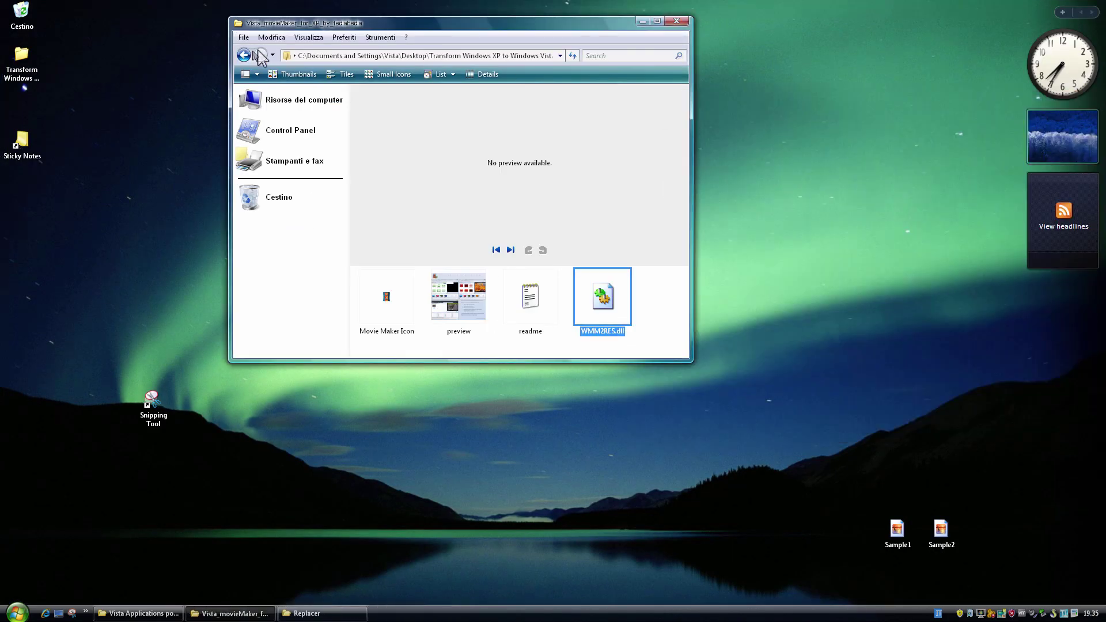
Return to Vista Applications ported to XP, extract the Journal File Thumbnails on Explorer archive and open its folder
left_click(244, 56)
right_click(995, 550)
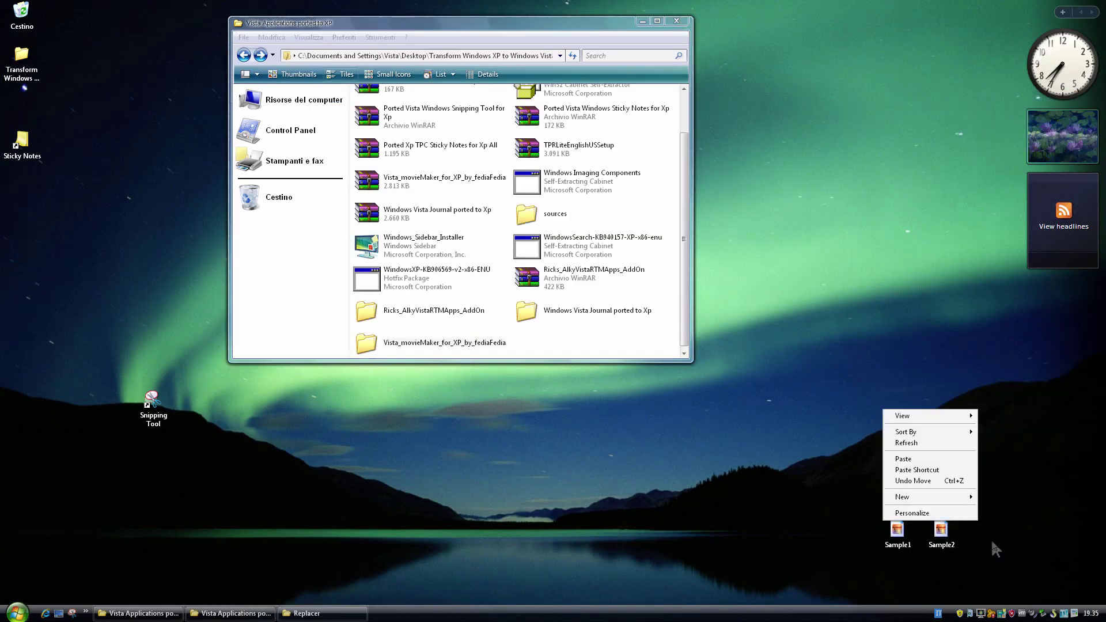
left_click(863, 482)
left_click(563, 329)
double_click(449, 128)
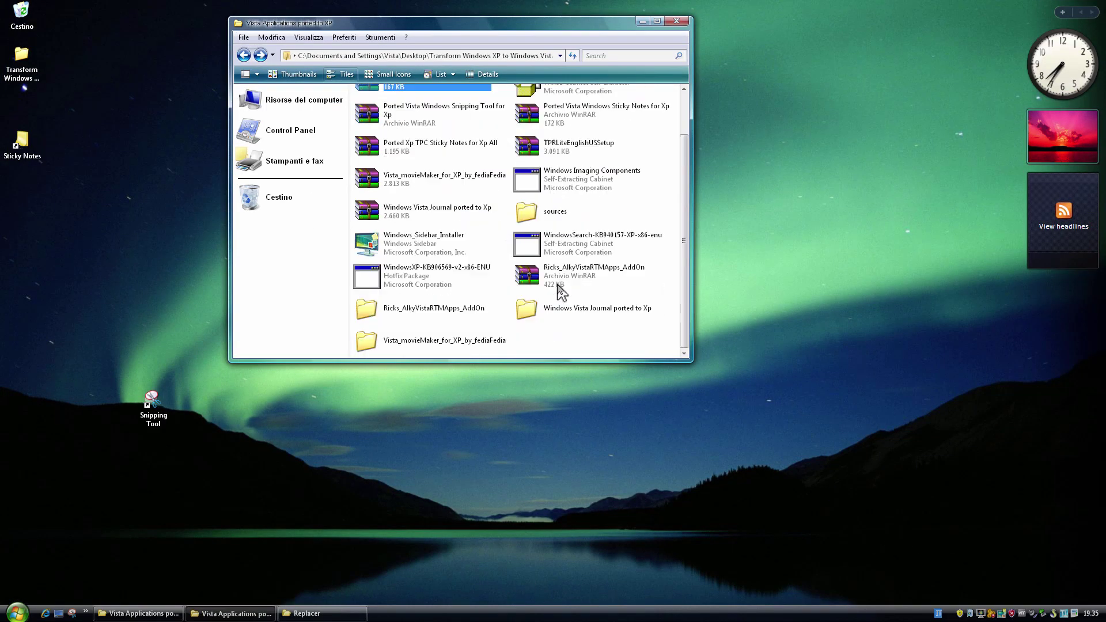
left_click(244, 56)
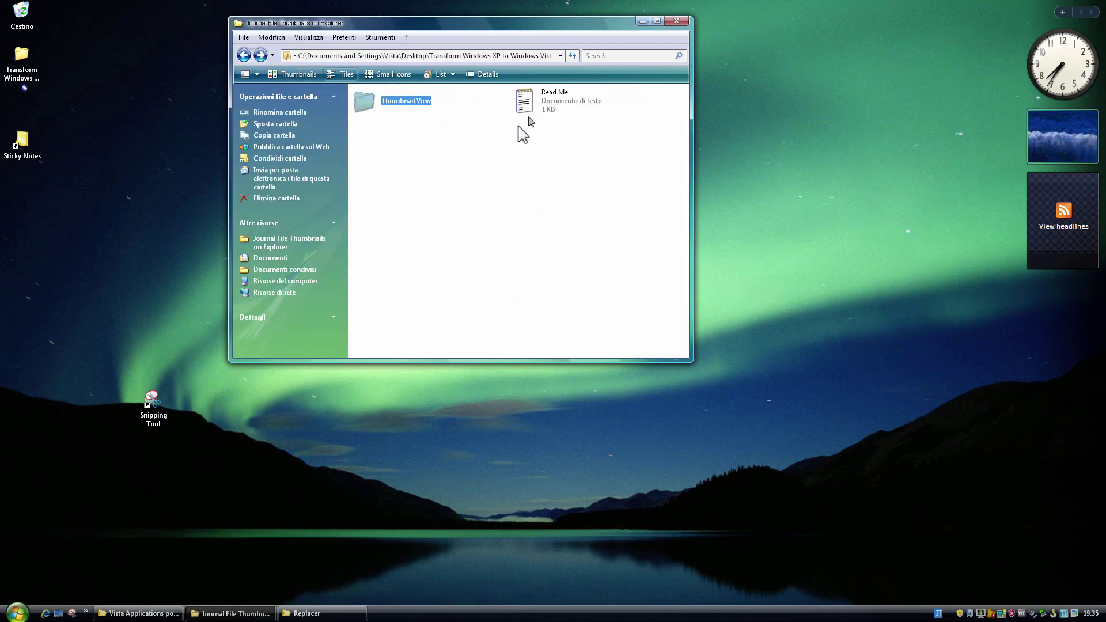
Read the Journal thumbnails Read Me, close it, and copy and paste the Thumbnail View folder as it instructs
double_click(525, 102)
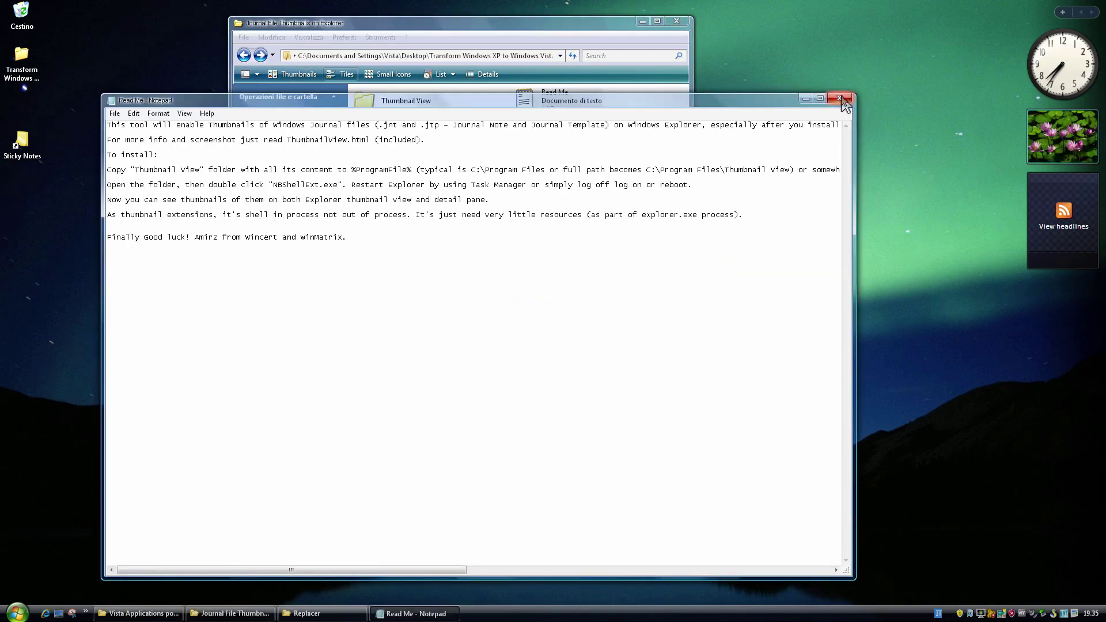
left_click(839, 99)
right_click(431, 107)
left_click(493, 266)
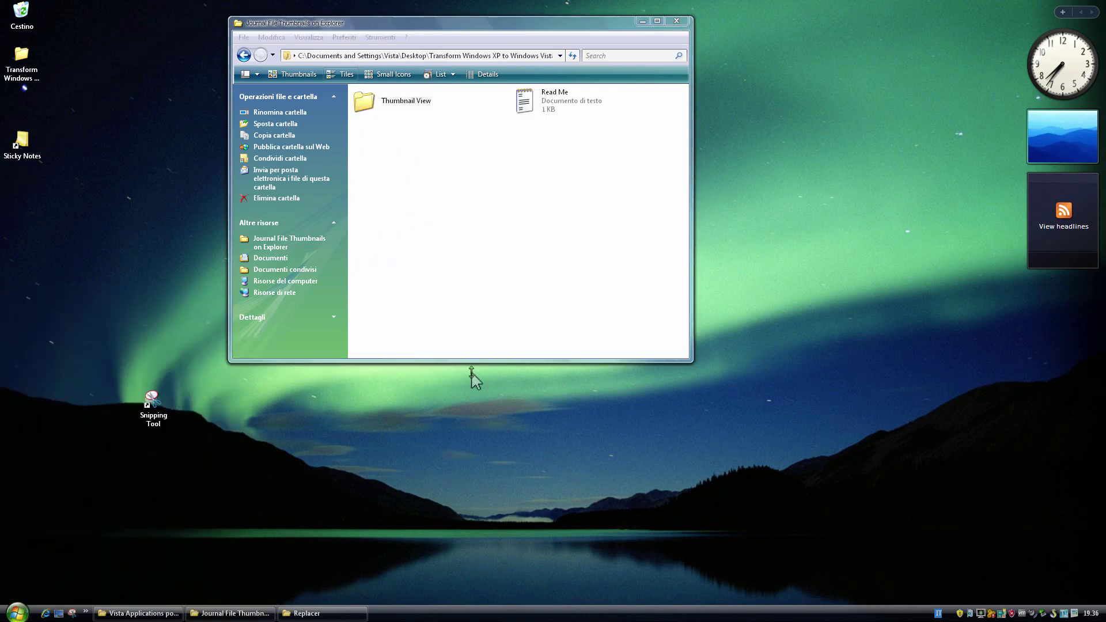
key("ctrl+v")
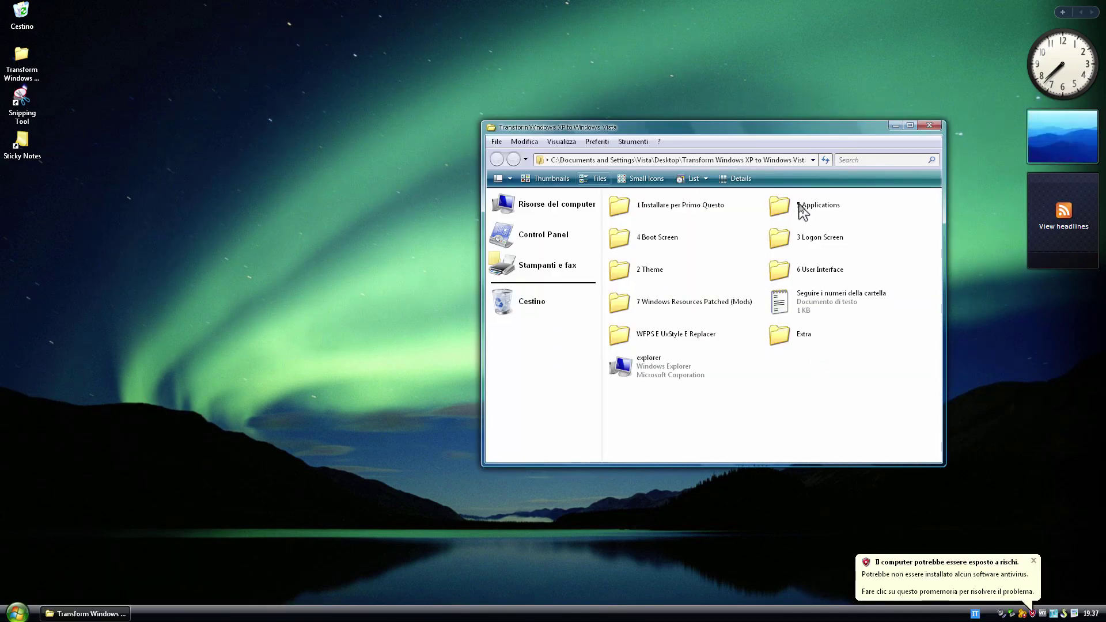
Go to the Games folder inside Applications and extract the Add Vista Games Explorer shortcut in XP Start Menu archive
double_click(803, 212)
scroll(835, 327, "down", 3)
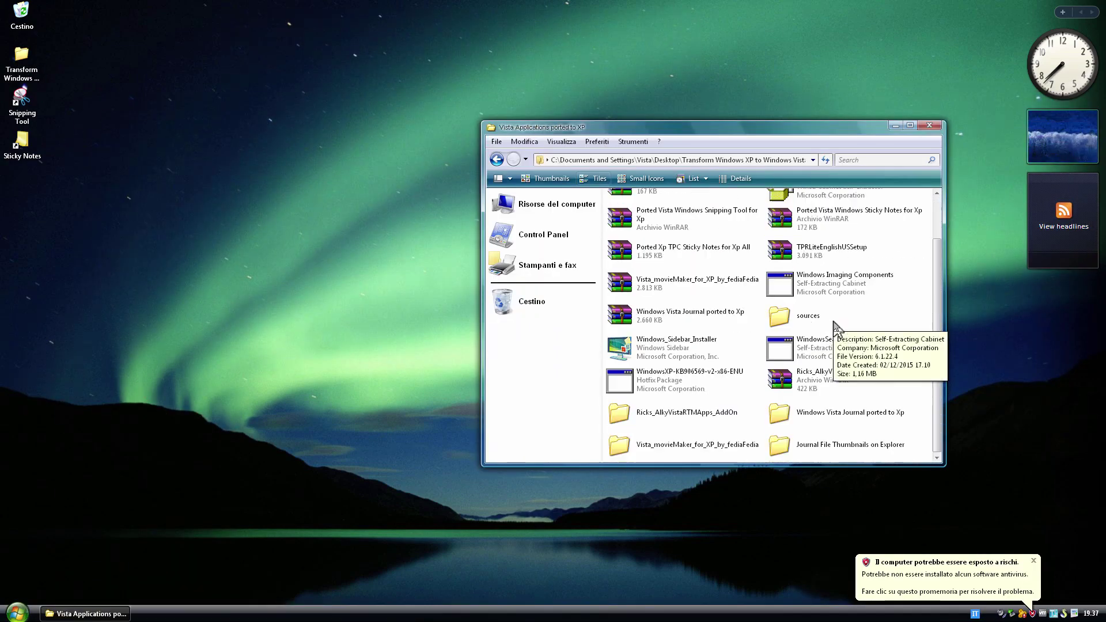
left_click(496, 160)
double_click(716, 219)
left_click(637, 402)
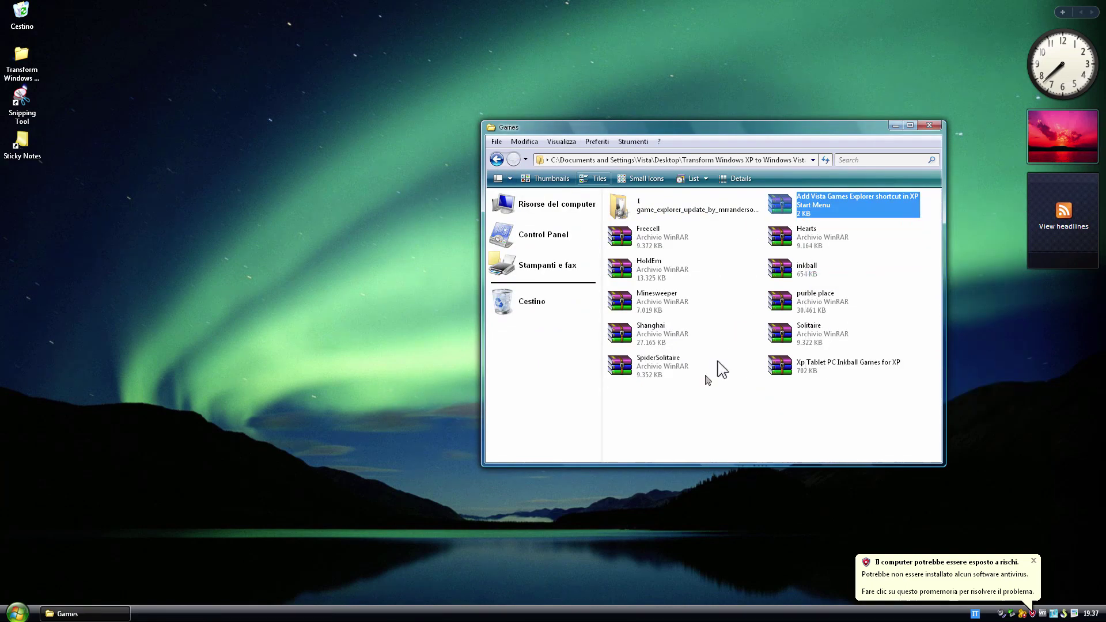
key("Return")
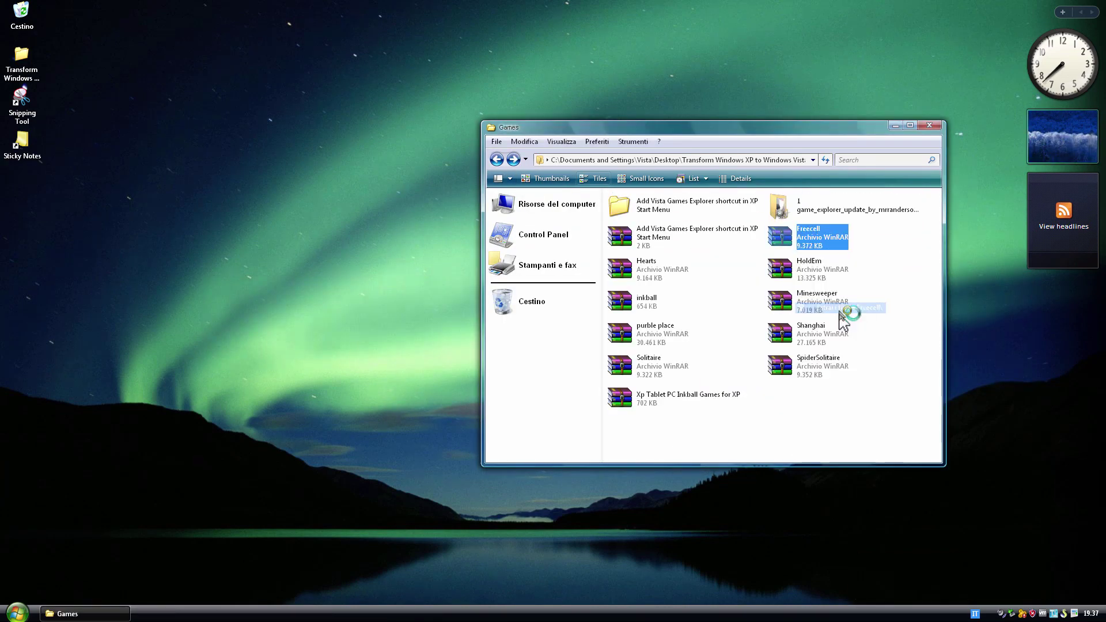
Open the extracted Freecell folder and copy its Vista.Emulation.dll into C:\WINDOWS\system32
double_click(779, 399)
left_click(651, 242)
key("super+e")
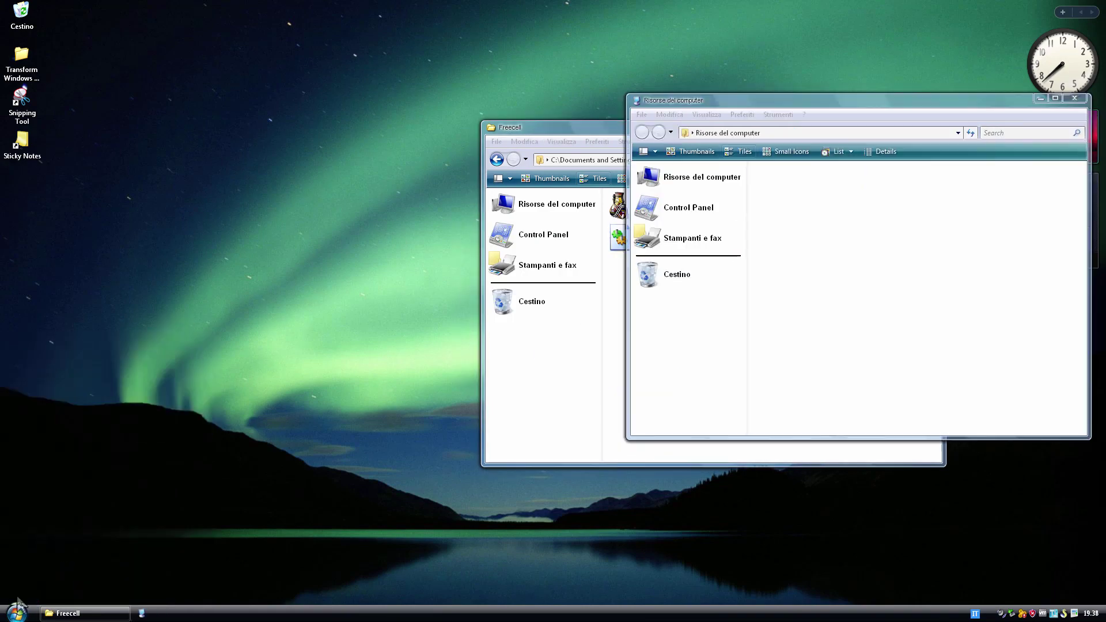
left_click(17, 605)
left_click(948, 302)
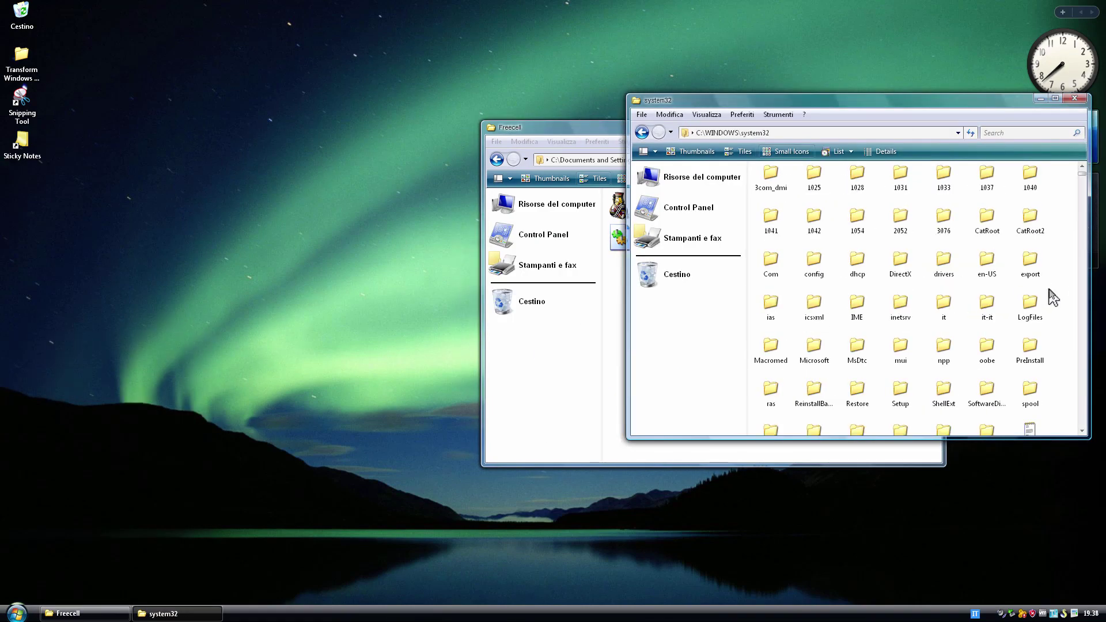
scroll(1052, 296, "down", 10)
Start the Vista FreeCell game to test it and exit without saving
left_click(68, 613)
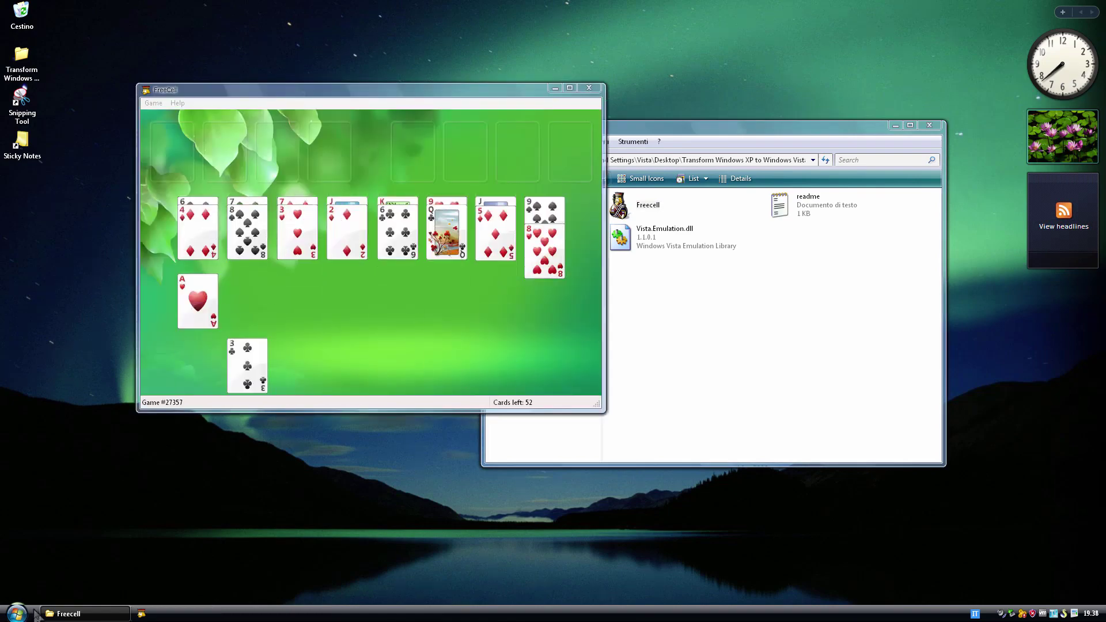
left_click(177, 103)
left_click(195, 130)
left_click(364, 317)
key("alt+F4")
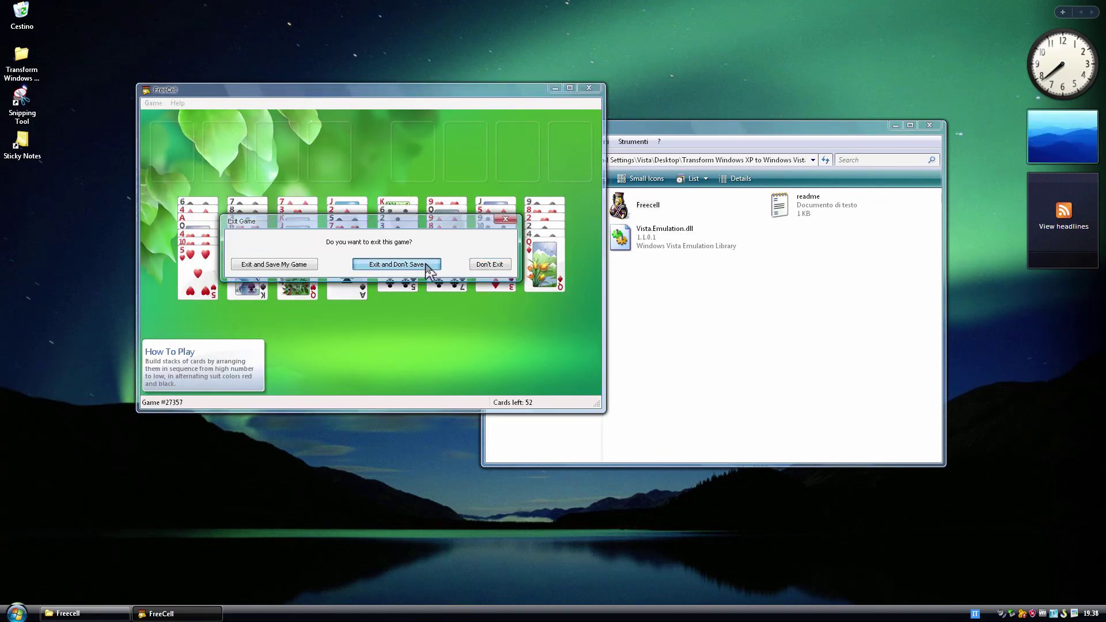
left_click(396, 264)
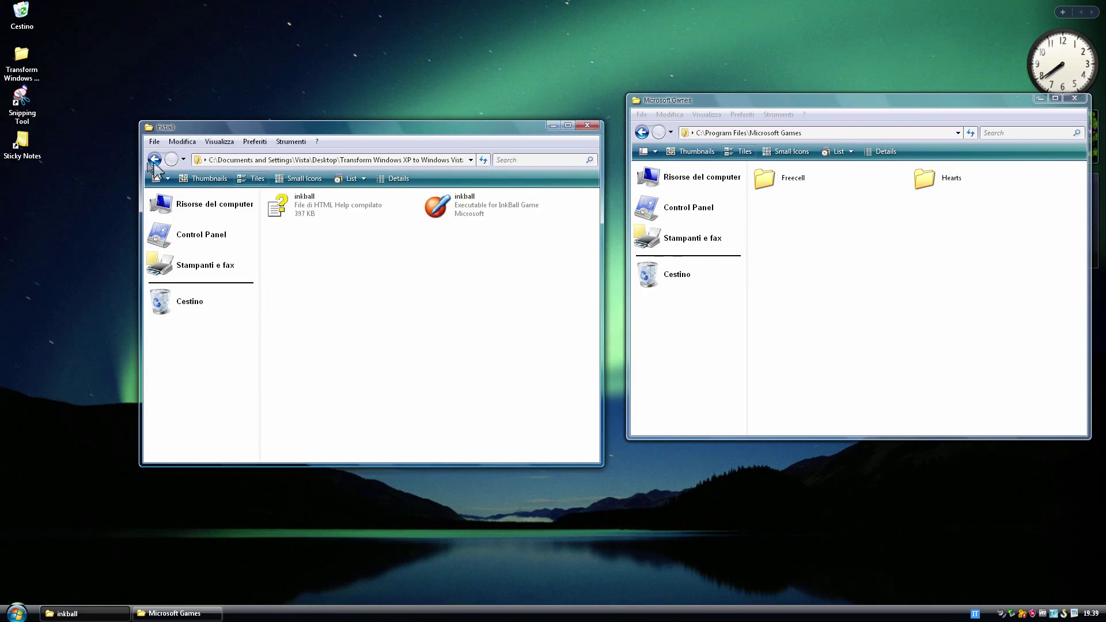
Move the extracted inkball folder from Games into C:\Program Files\Microsoft Games and open it
left_click(154, 160)
right_click(446, 229)
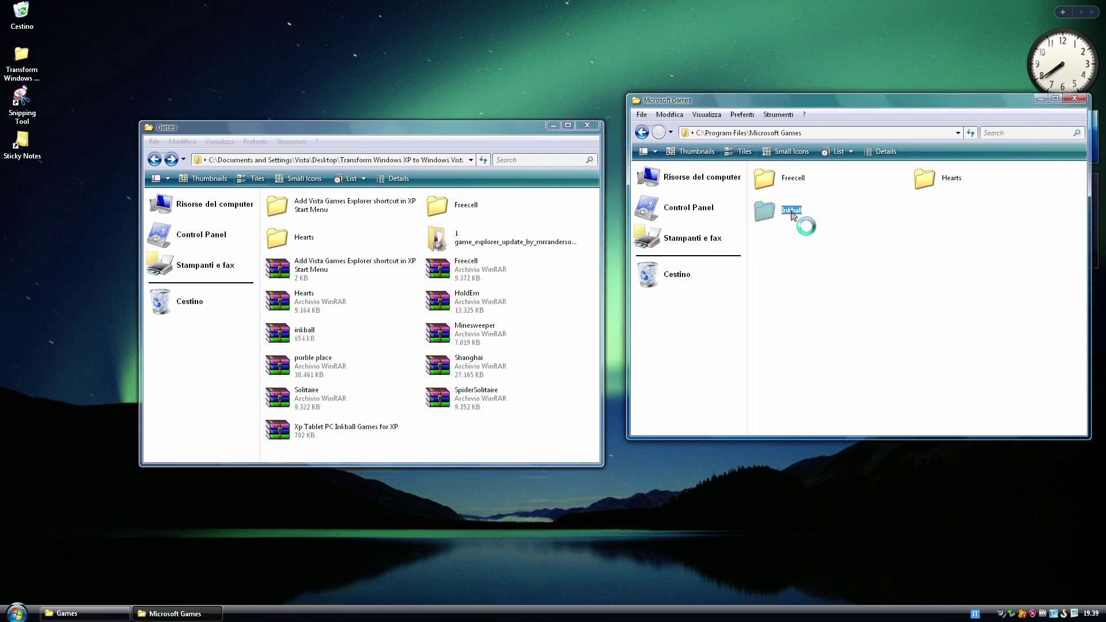
double_click(791, 211)
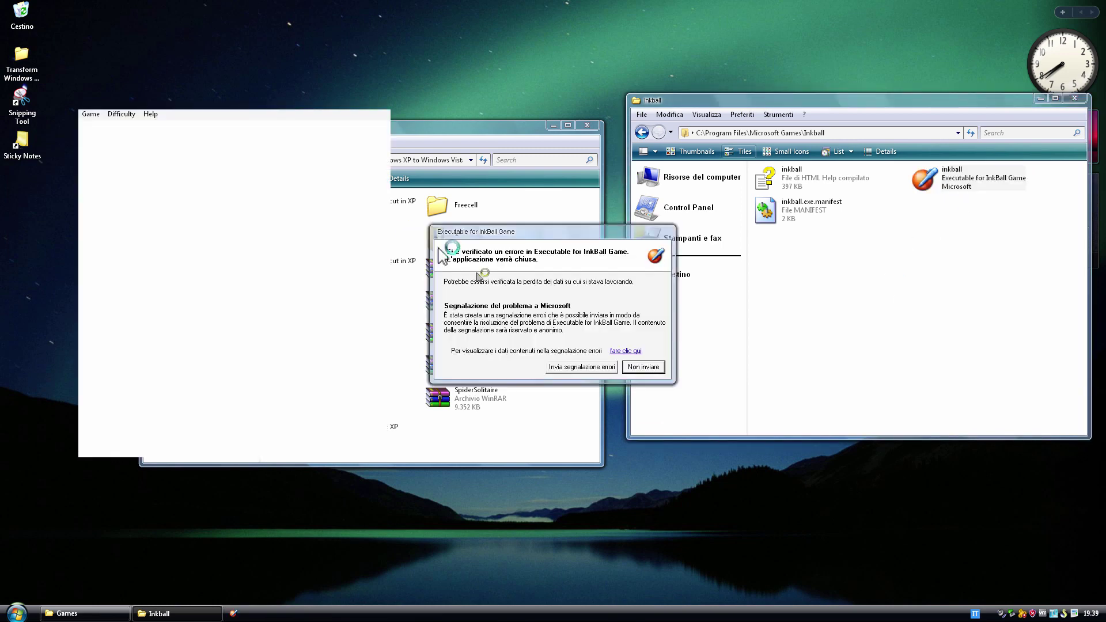
Force the crashed InkBall game to close and delete the Inkball folder from C:\Program Files\Microsoft Games
right_click(795, 200)
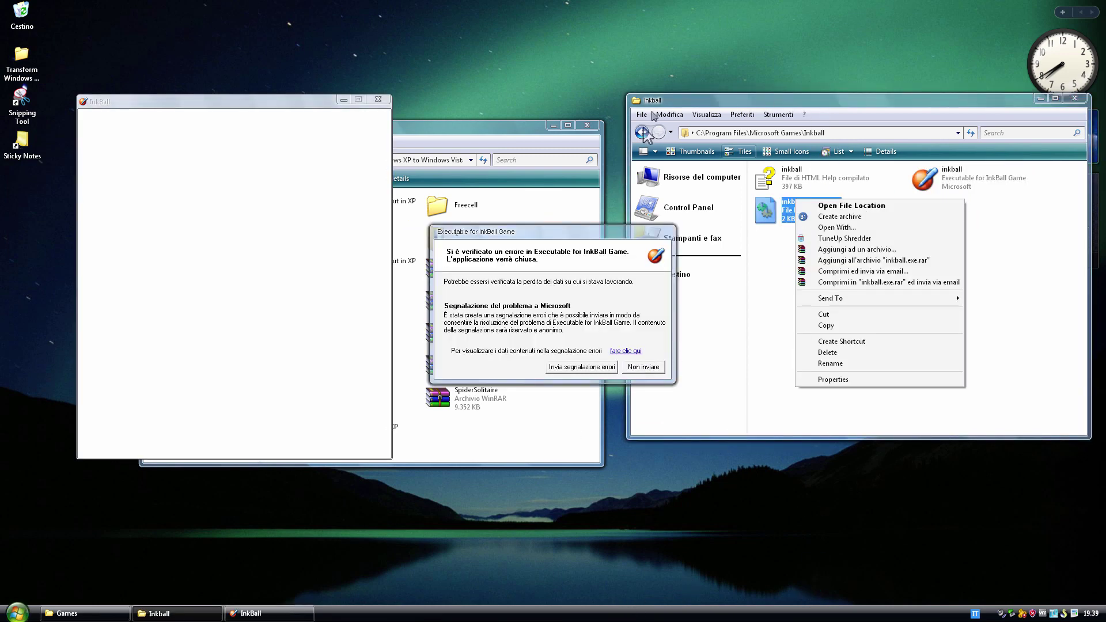
right_click(300, 614)
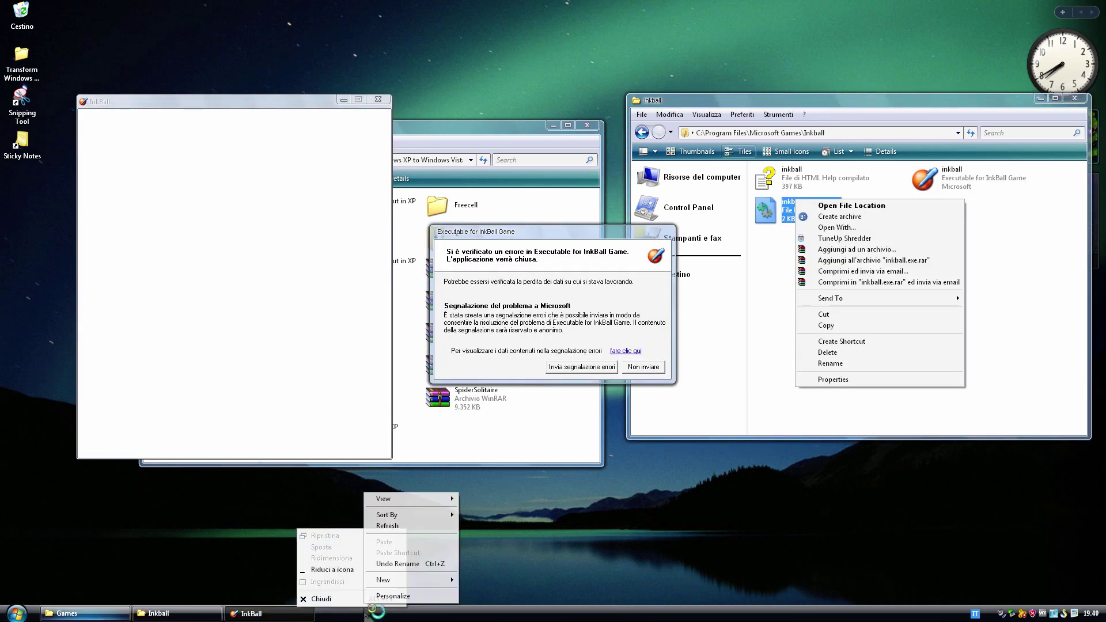
left_click(322, 597)
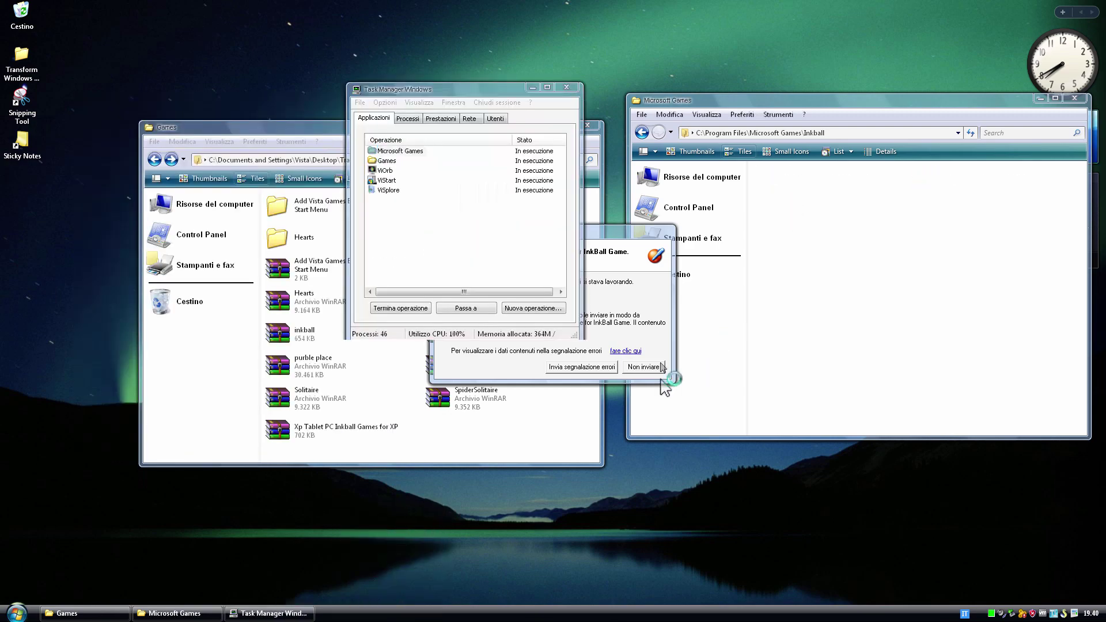
key("Delete")
left_click(592, 329)
Extract the Minesweeper archive and copy the extracted game folder into C:\Program Files\Microsoft Games
right_click(457, 320)
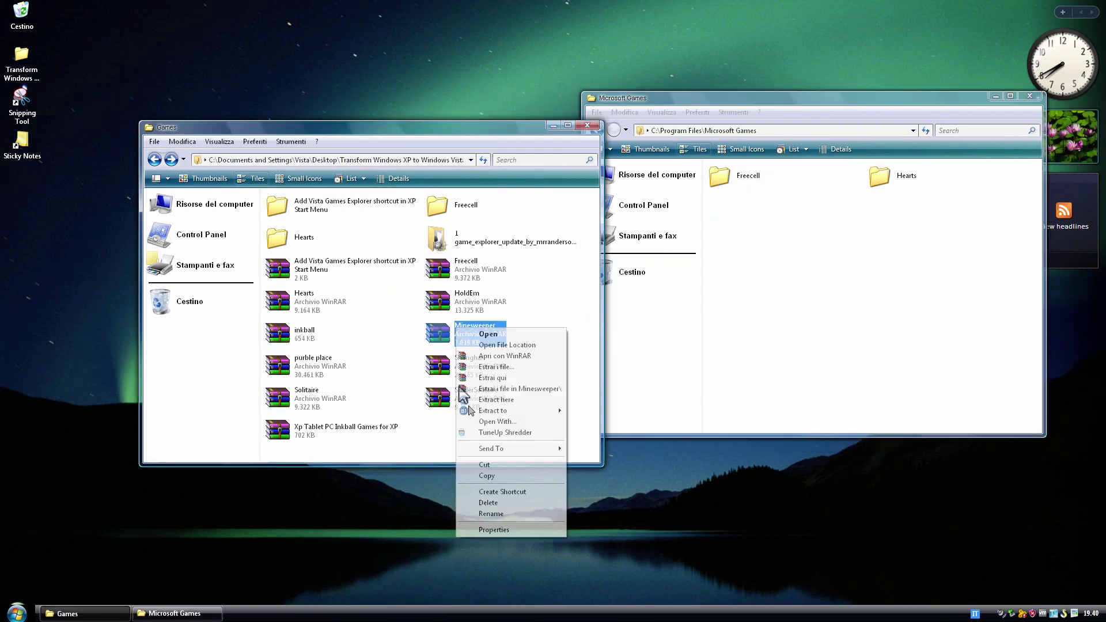
left_click(469, 331)
double_click(305, 205)
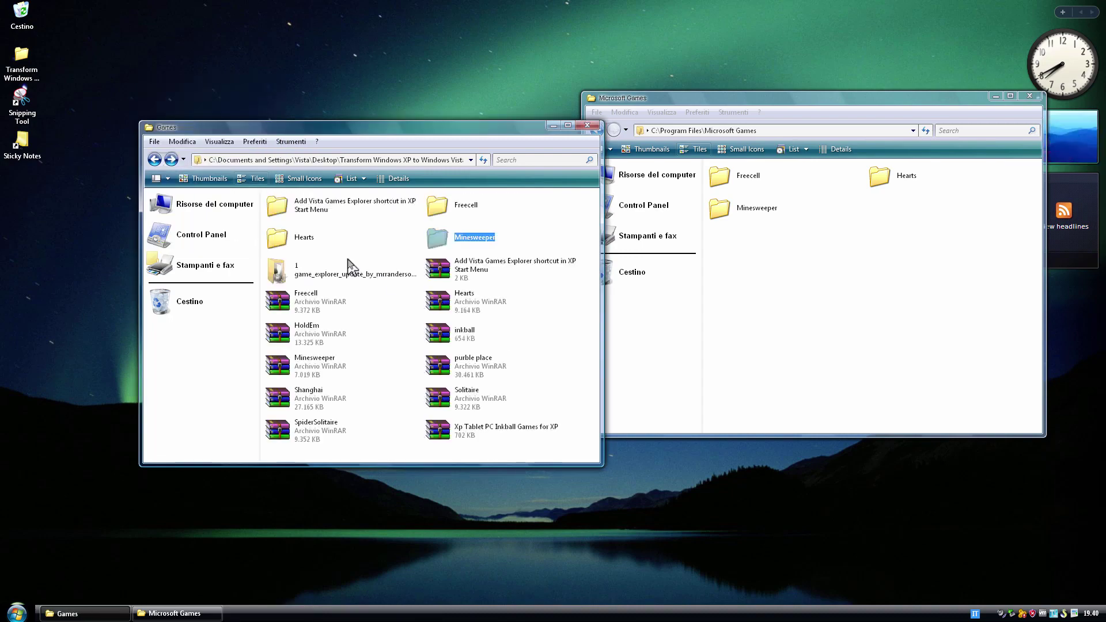
Extract the purble place archive and start PurblePlace from its Nova Pasta folder to test it
right_click(457, 361)
left_click(504, 389)
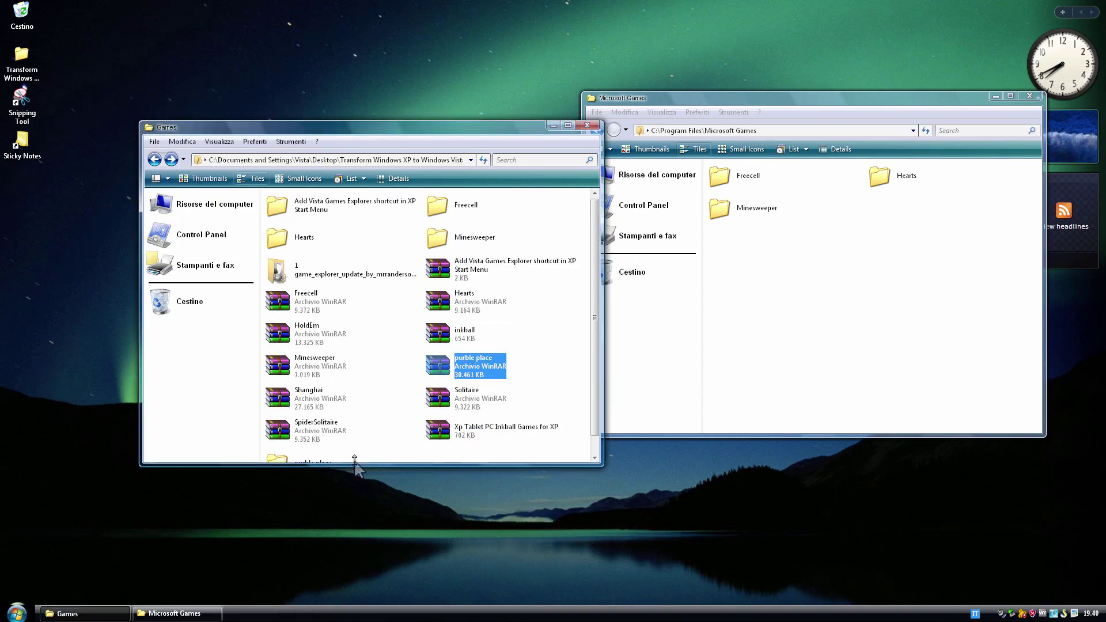
double_click(311, 461)
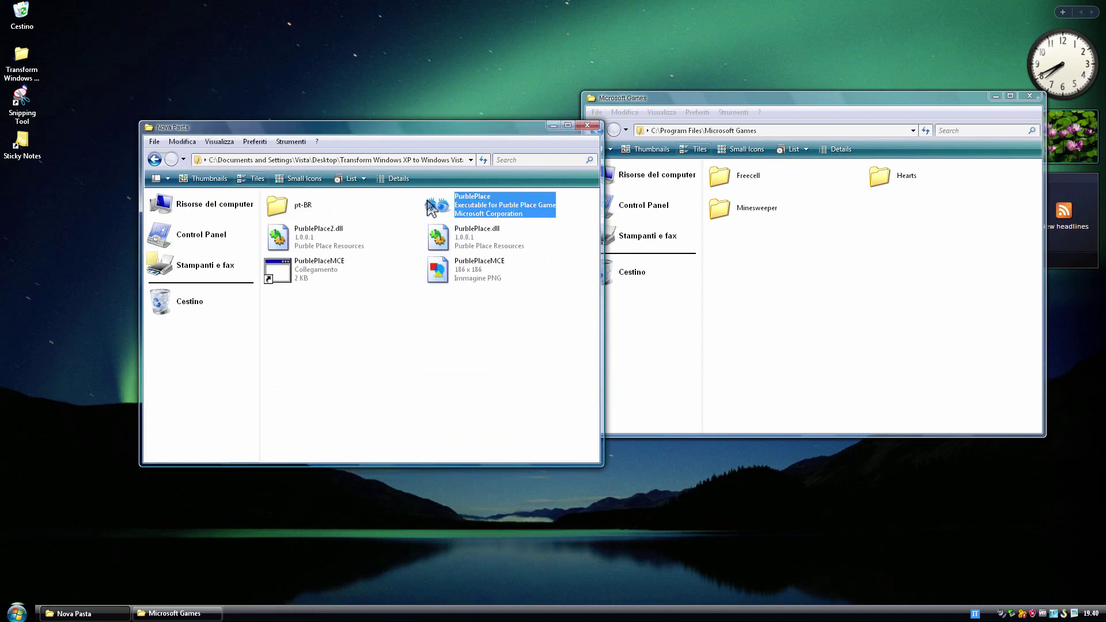
double_click(431, 207)
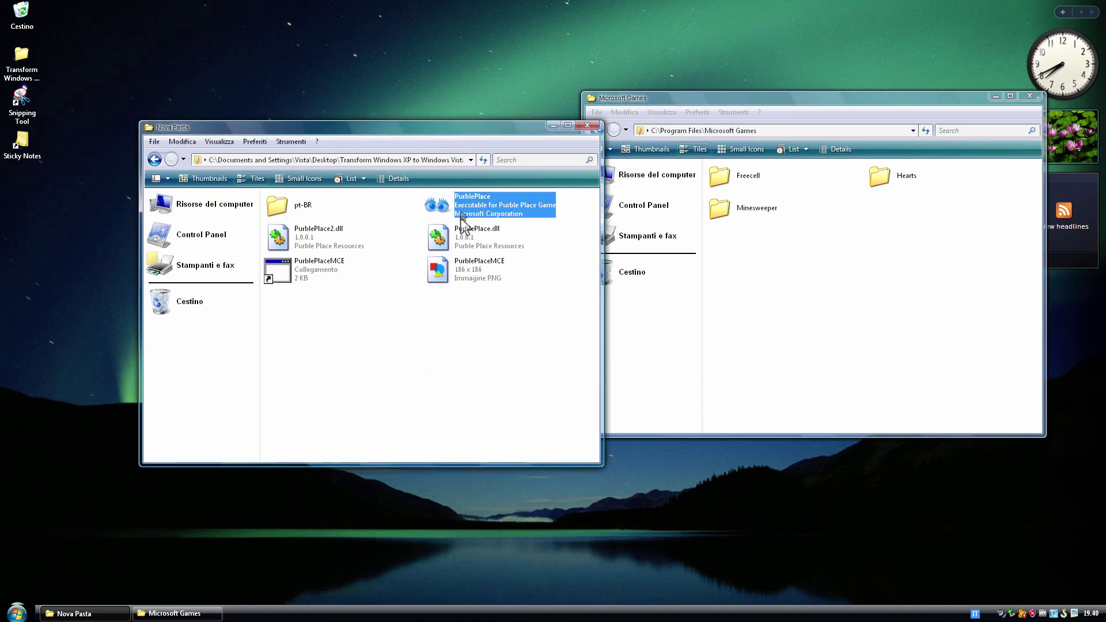
left_click(554, 339)
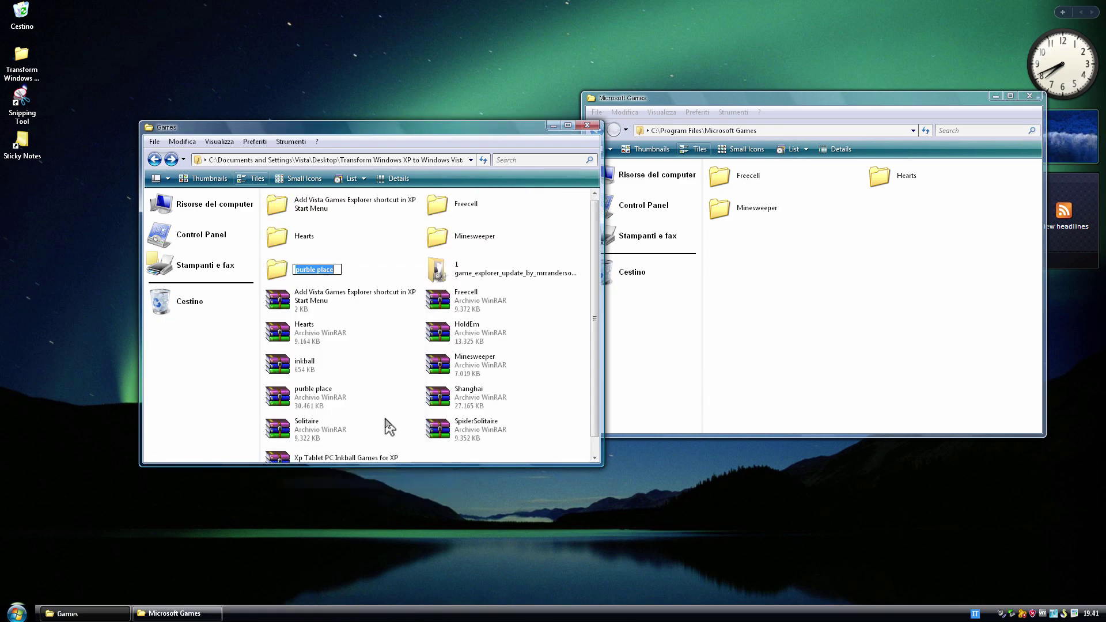
Copy the Nova Pasta folder from the extracted purble place folder into C:\Program Files\Microsoft Games, named Purple Place
key("Return")
key("Return")
key("ctrl+shift+n")
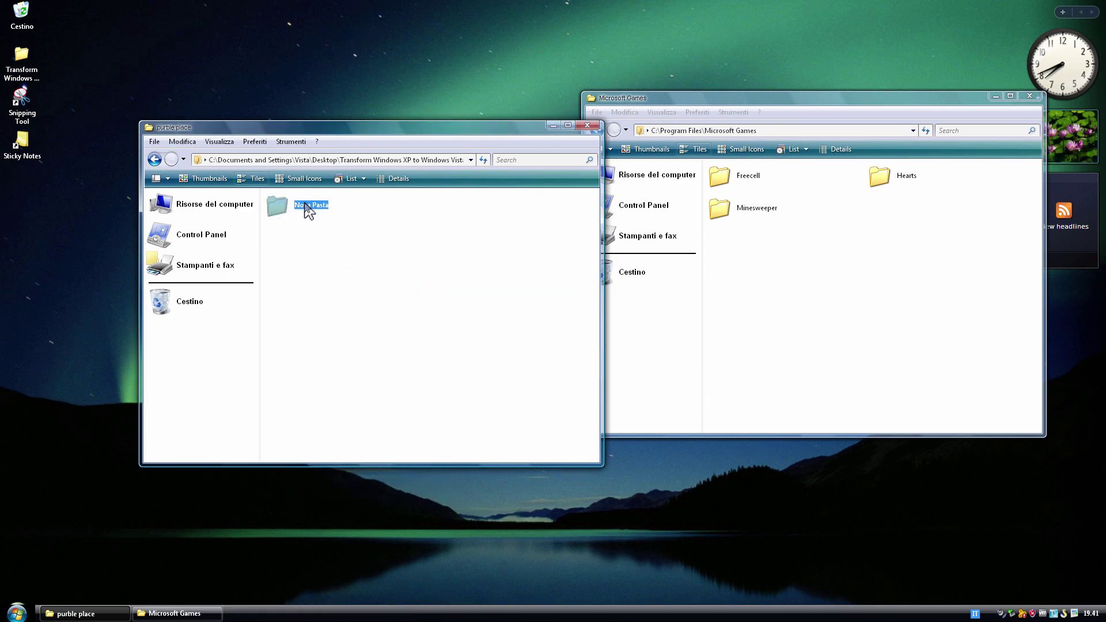
key("Return")
key("BackSpace")
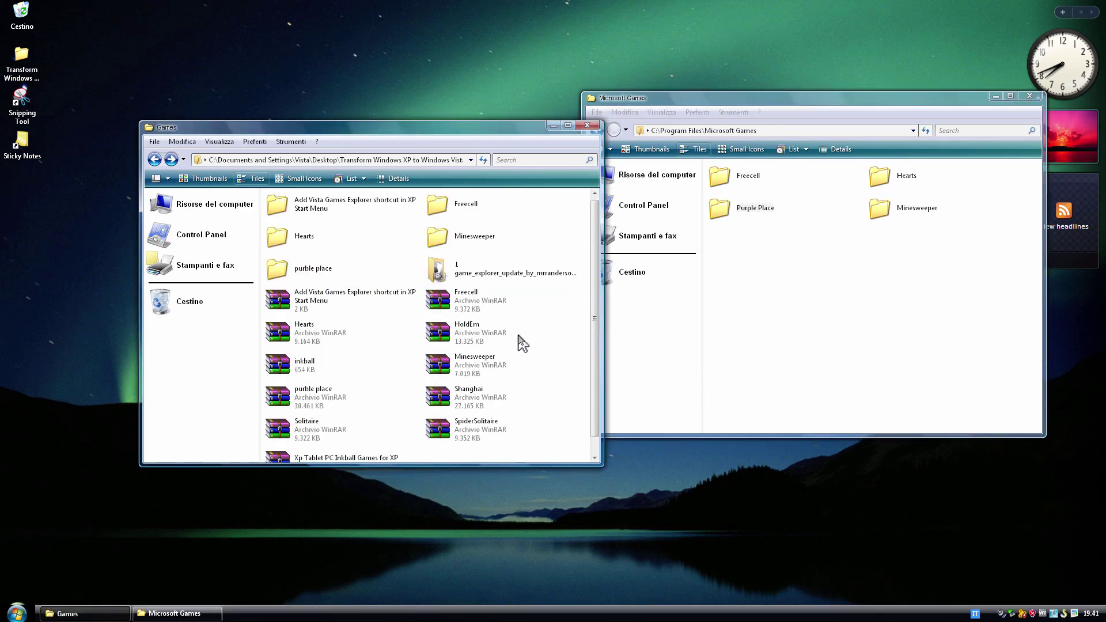
Extract the Shanghai game archive in the Games folder
right_click(468, 398)
left_click(483, 439)
double_click(455, 365)
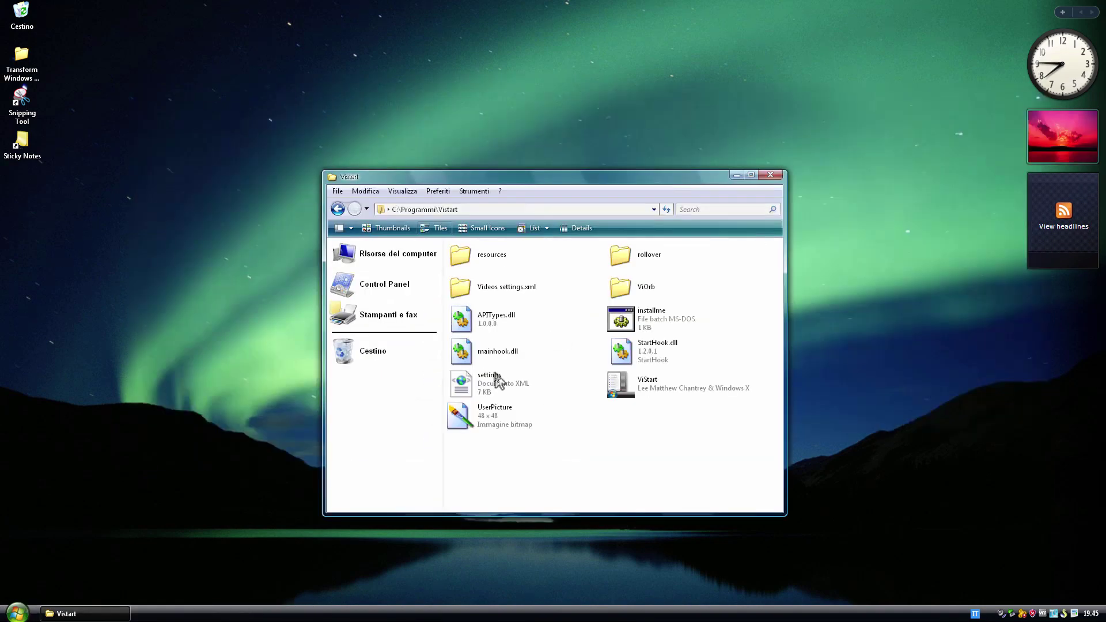
Move the settings XML file from C:\Programmi\Vistart to the desktop and open it for editing
right_click(75, 366)
left_click(115, 423)
right_click(69, 373)
left_click(98, 393)
double_click(415, 103)
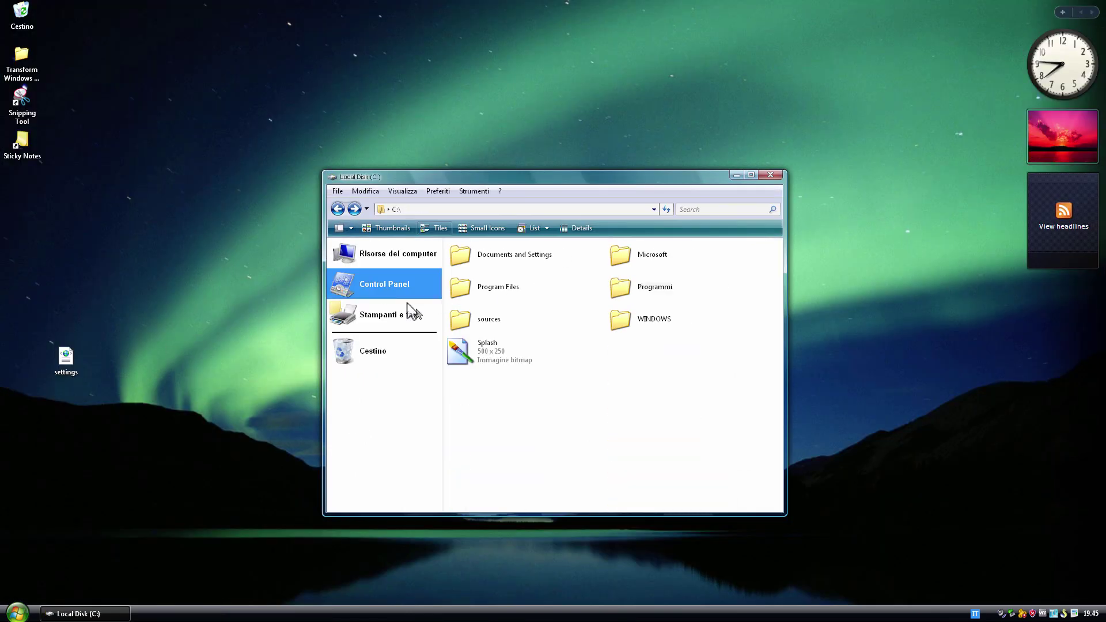
Move the settings XML file from the desktop back into C:\Programmi\Vistart
double_click(457, 214)
scroll(643, 308, "down", 5)
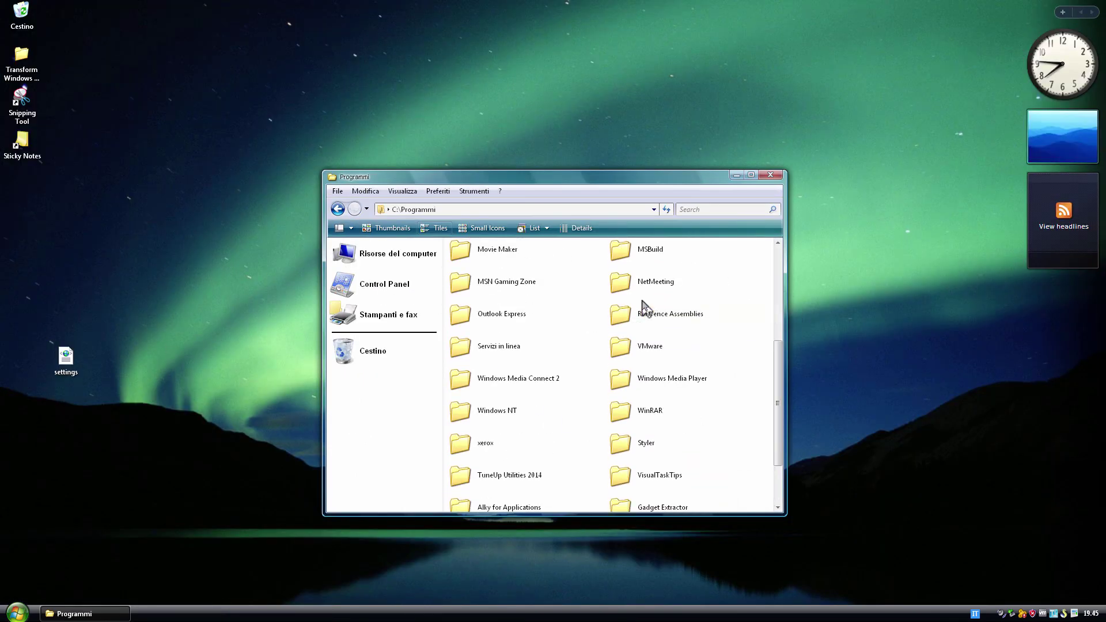
left_click_drag(66, 357, 683, 424)
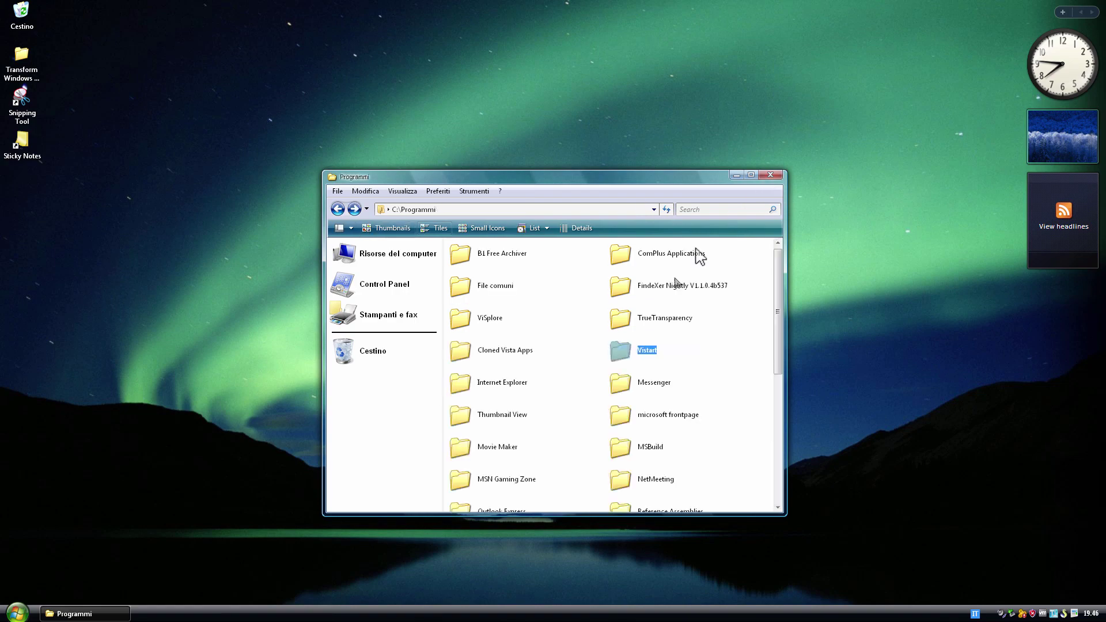
Open the Esecuzione automatica startup folder and add a shortcut to ViStart in it, named ViStart
key("super")
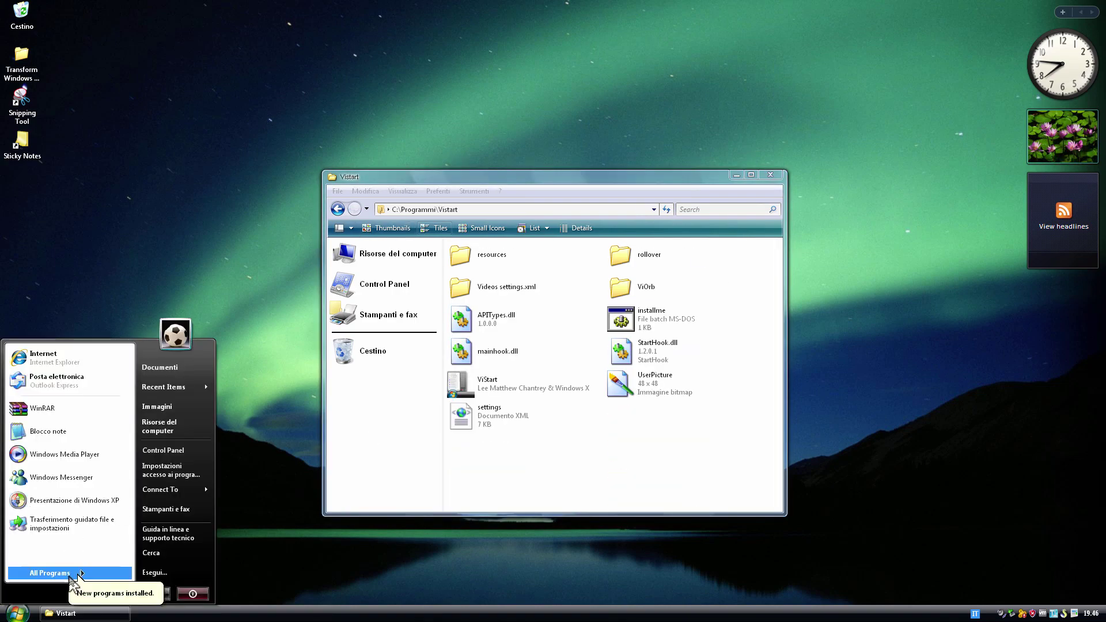
left_click(72, 573)
right_click(172, 385)
left_click(241, 414)
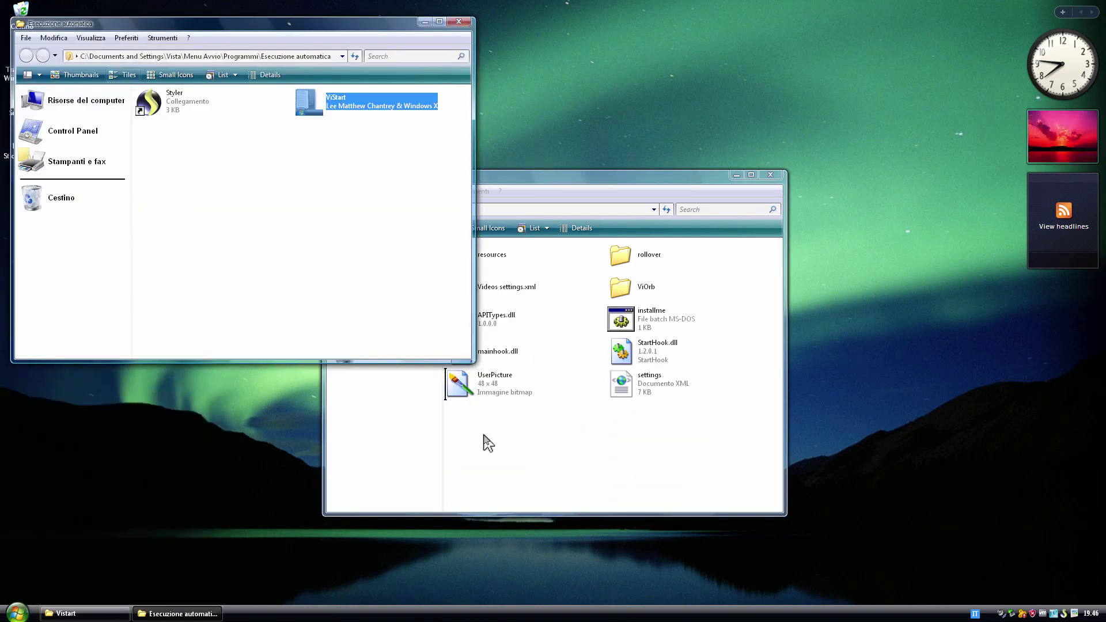
left_click_drag(488, 416, 197, 105)
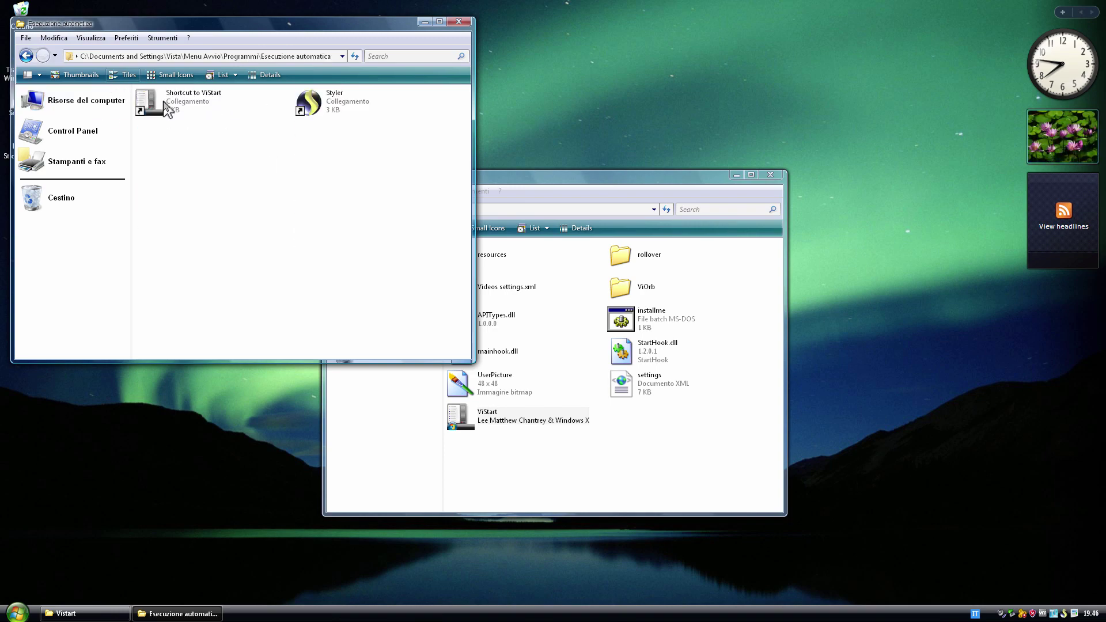
key("BackSpace")
key("BackSpace")
key("BackSpace")
key("BackSpace")
key("BackSpace")
Create a shortcut to ViOrb from the Vistart\ViOrb folder in the startup folder and name it ViOrb
left_click(656, 295)
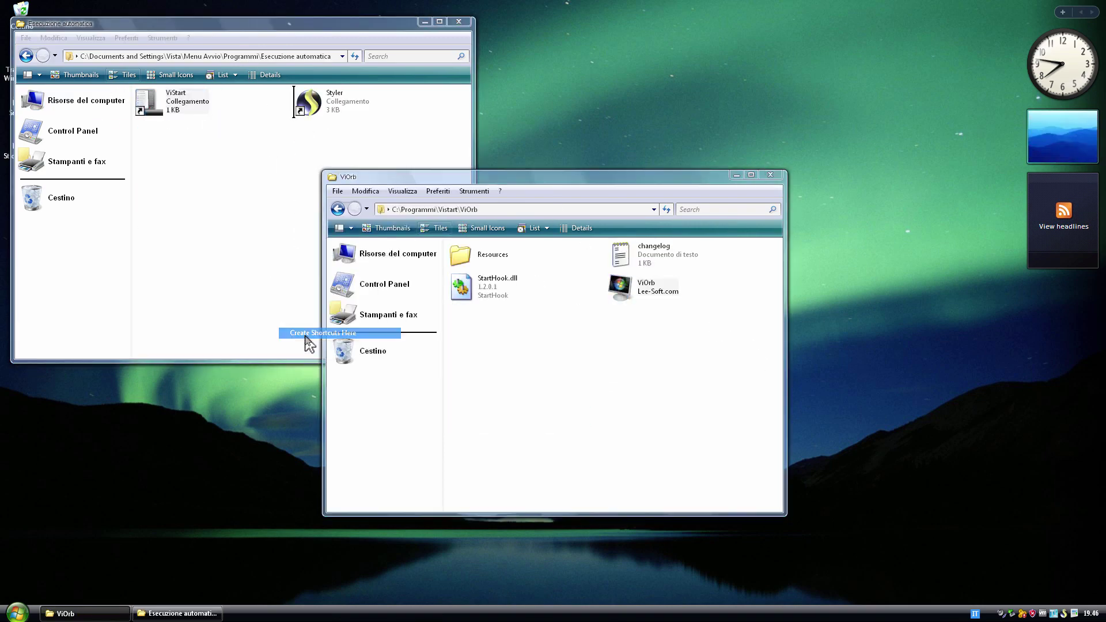
left_click_drag(310, 344, 364, 102)
key("BackSpace")
key("BackSpace")
key("BackSpace")
key("BackSpace")
key("BackSpace")
key("BackSpace")
key("BackSpace")
key("BackSpace")
key("BackSpace")
key("BackSpace")
Create a shortcut to ViSplore in the startup folder, name it ViSplore, and close both folder windows
left_click(657, 346)
key("BackSpace")
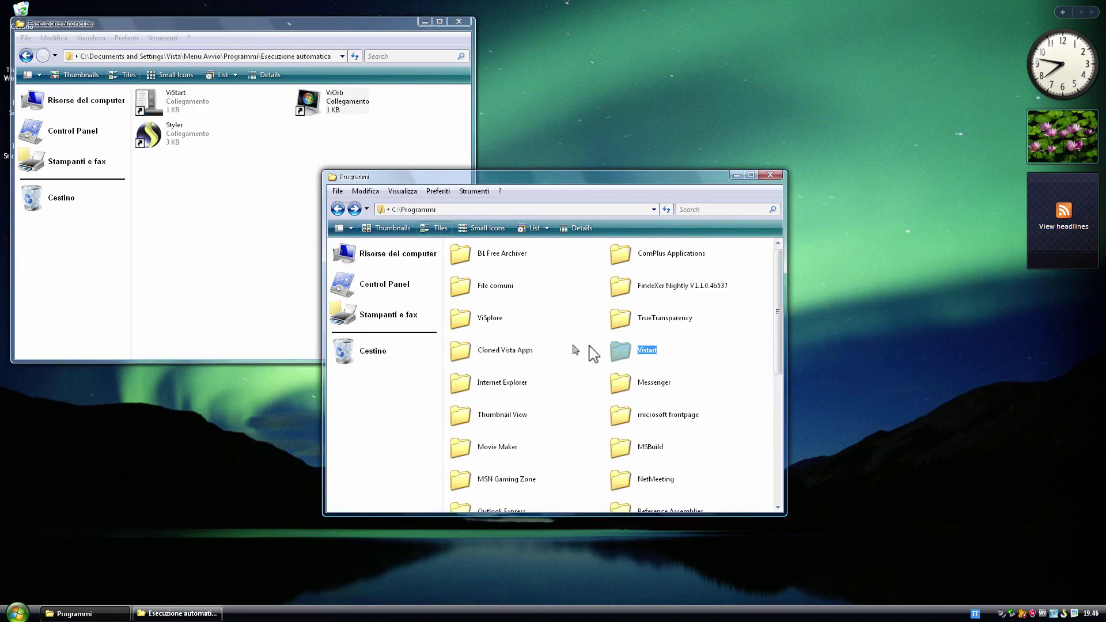
double_click(627, 353)
left_click_drag(489, 318, 294, 290)
left_click(323, 357)
left_click(576, 391)
key("BackSpace")
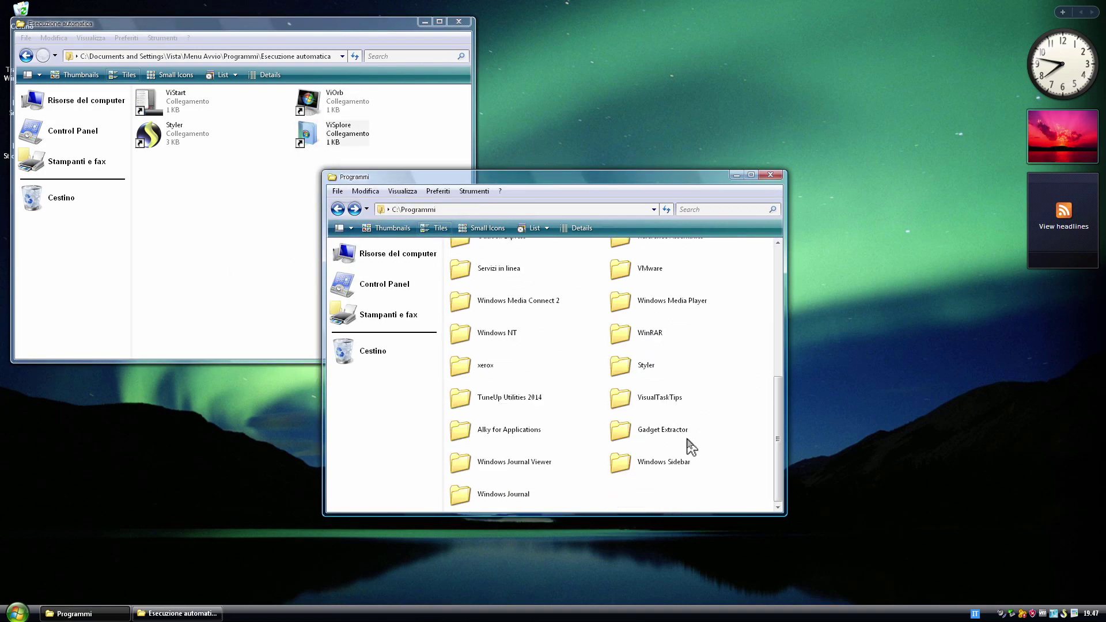
key("alt+F4")
key("alt+F4")
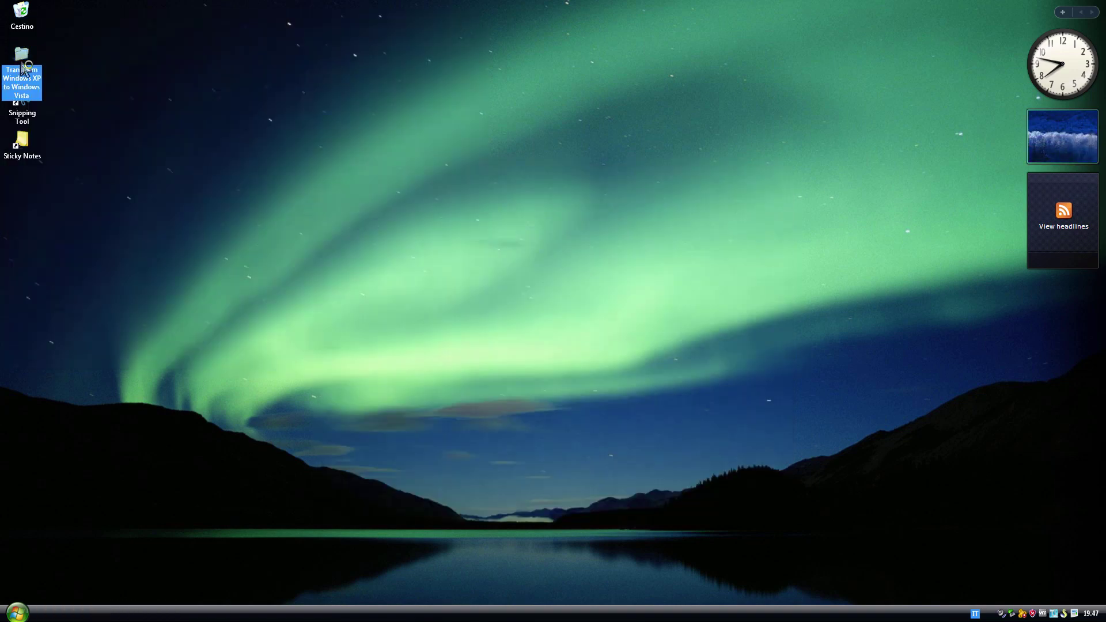
Open the Vista Stobject.dll n Netshell.dll Perfected folder from the transformation pack, and C:\WINDOWS\system32 in a second window
key("Return")
key("6")
left_click(496, 160)
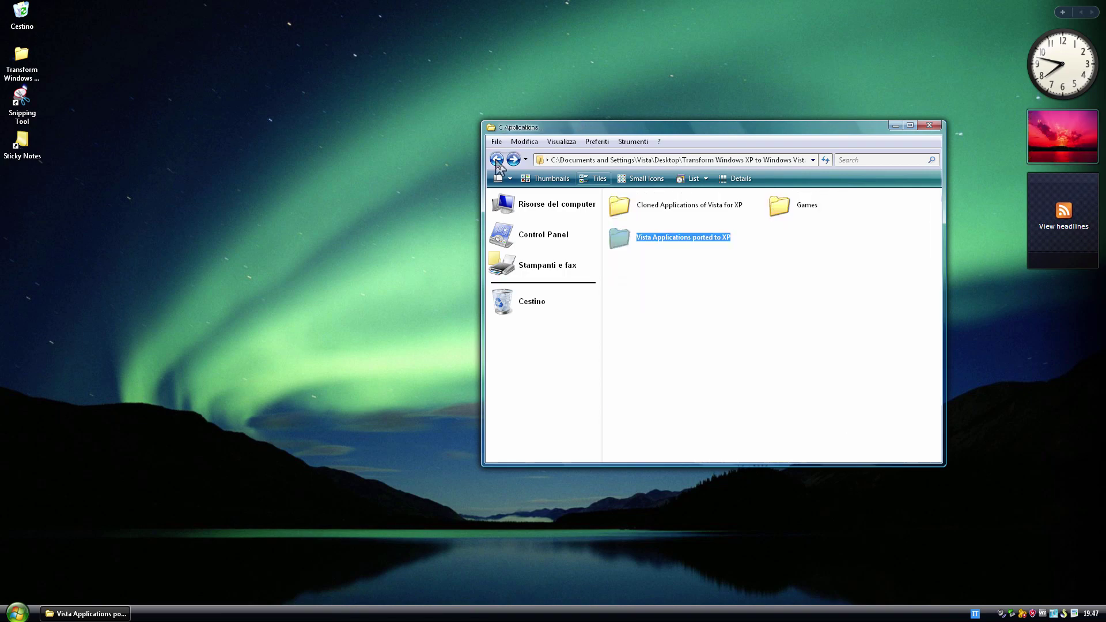
key("super")
left_click(158, 424)
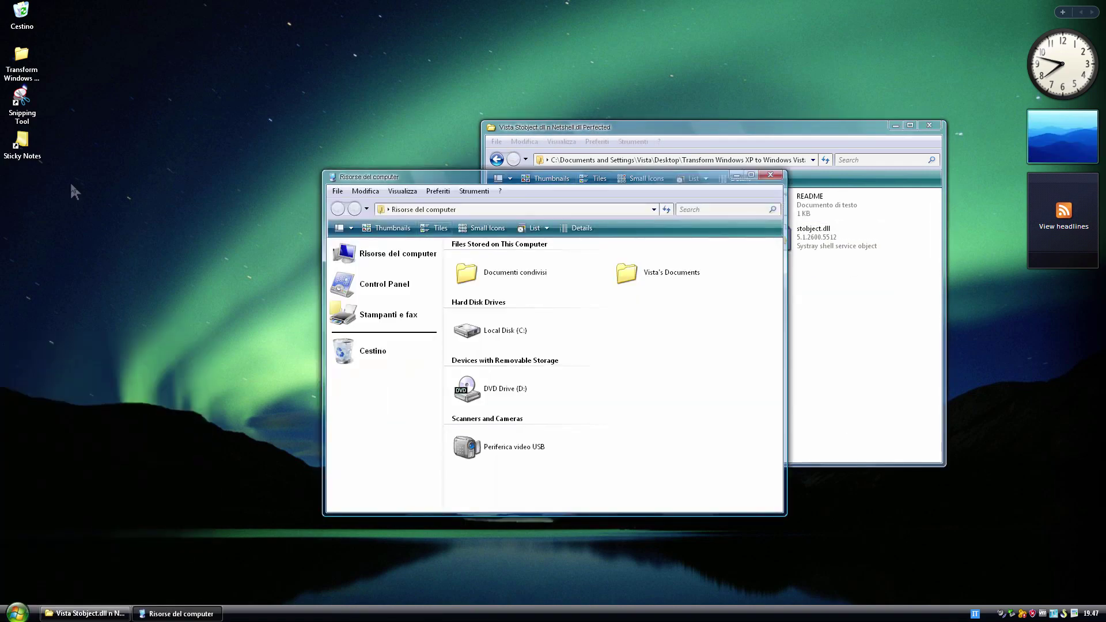
left_click_drag(461, 180, 205, 180)
double_click(154, 328)
left_click(397, 304)
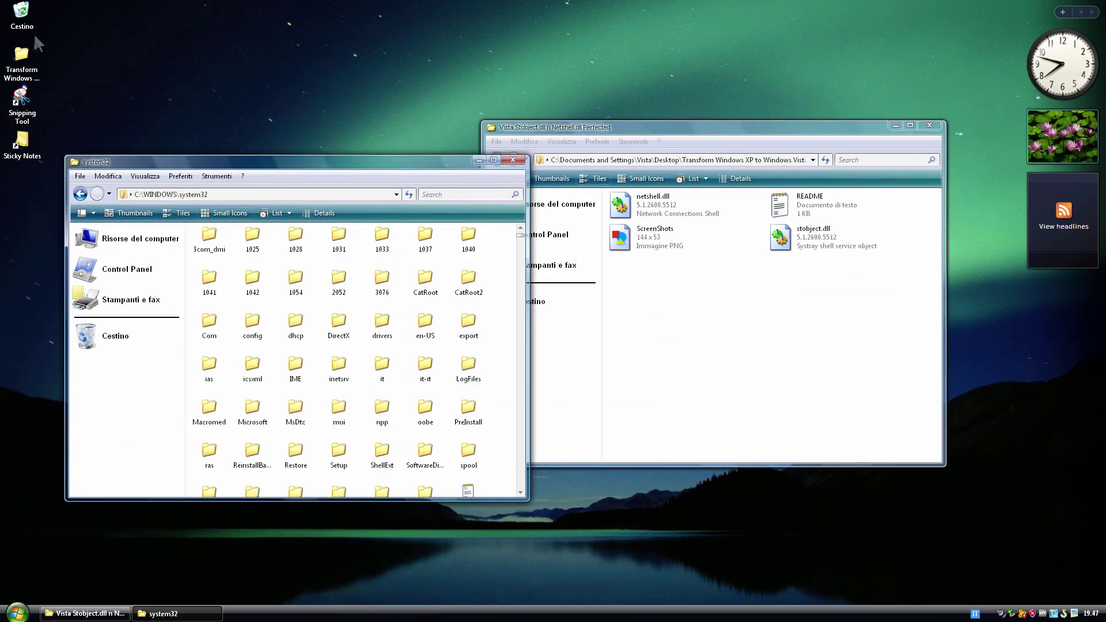
Replace netshell.dll in C:\WINDOWS\system32 with the Vista version using the Replacer script
double_click(26, 55)
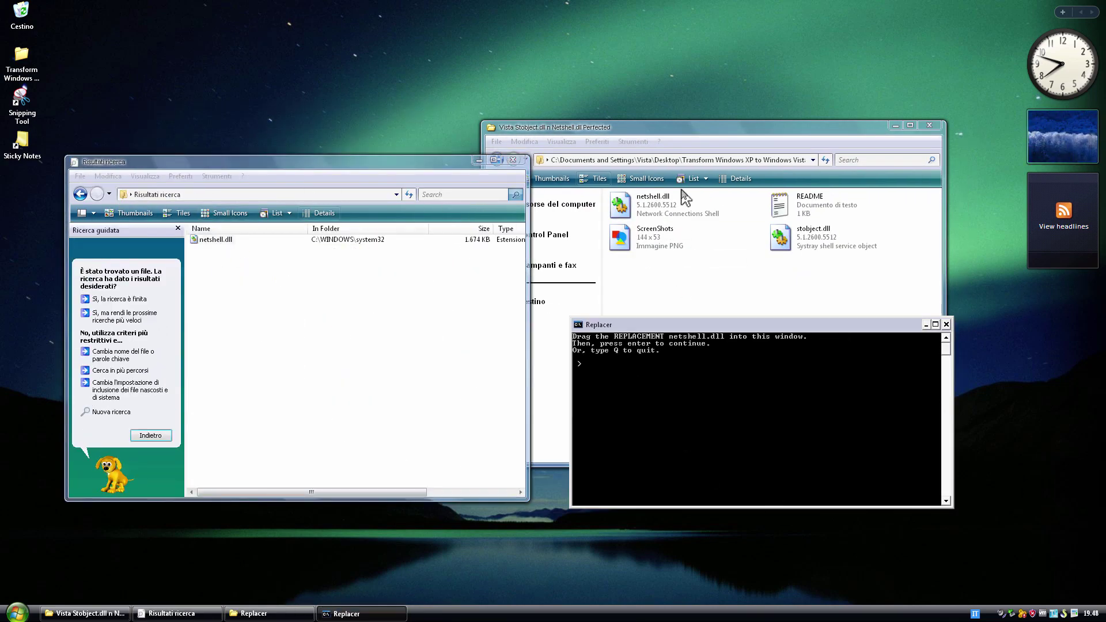
left_click_drag(614, 196, 694, 378)
key("Return")
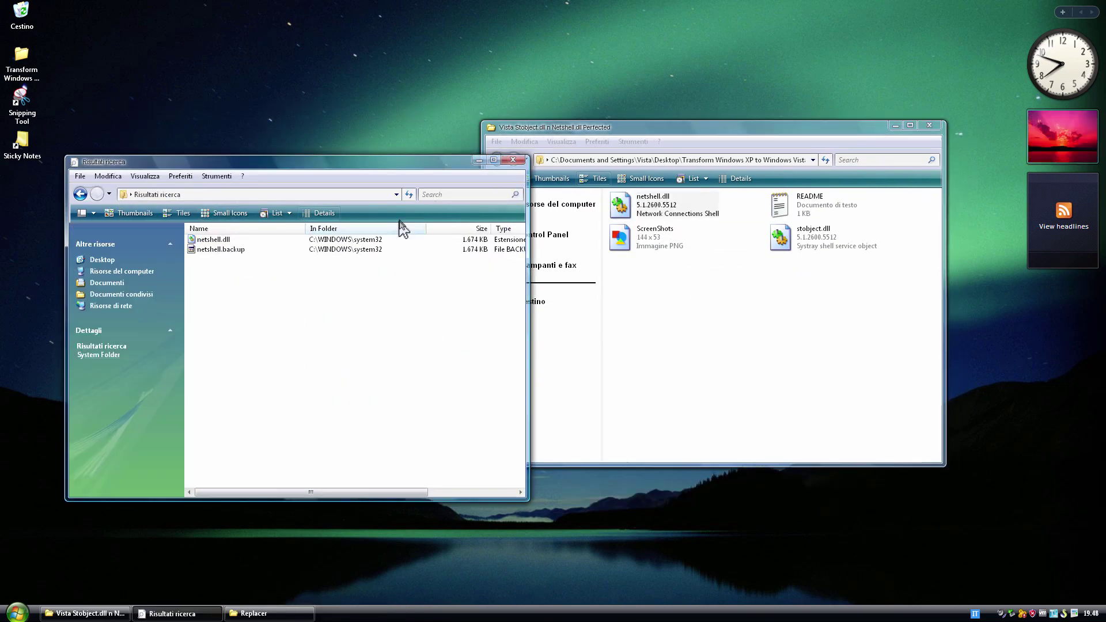
Find stobject.dll in system32 and replace it with the Vista version using the Replacer script
key("Return")
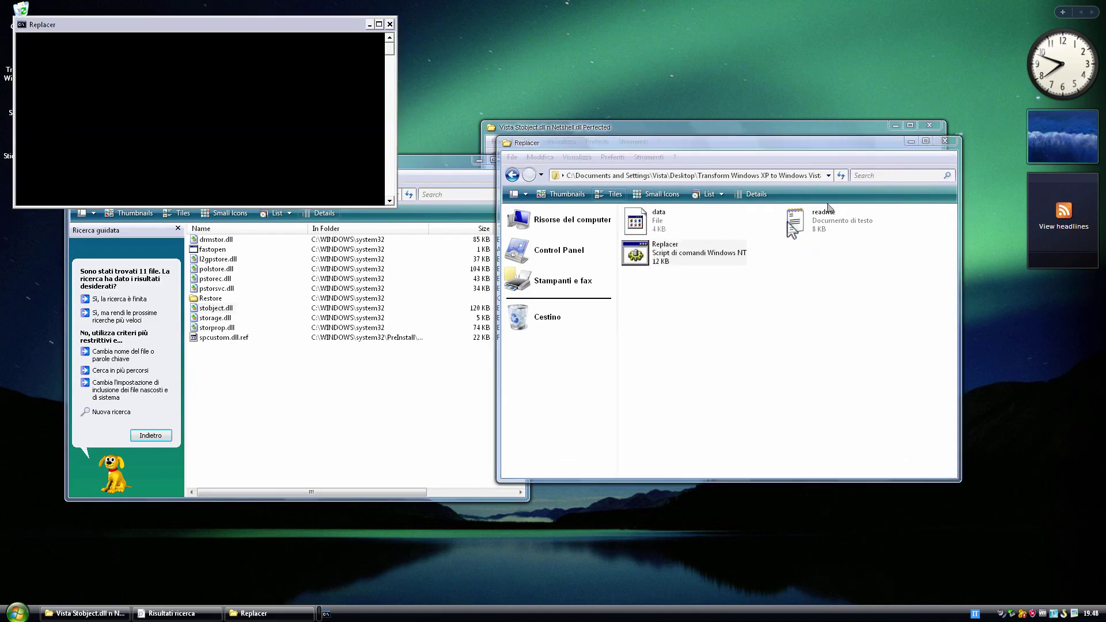
left_click_drag(215, 307, 212, 144)
key("Return")
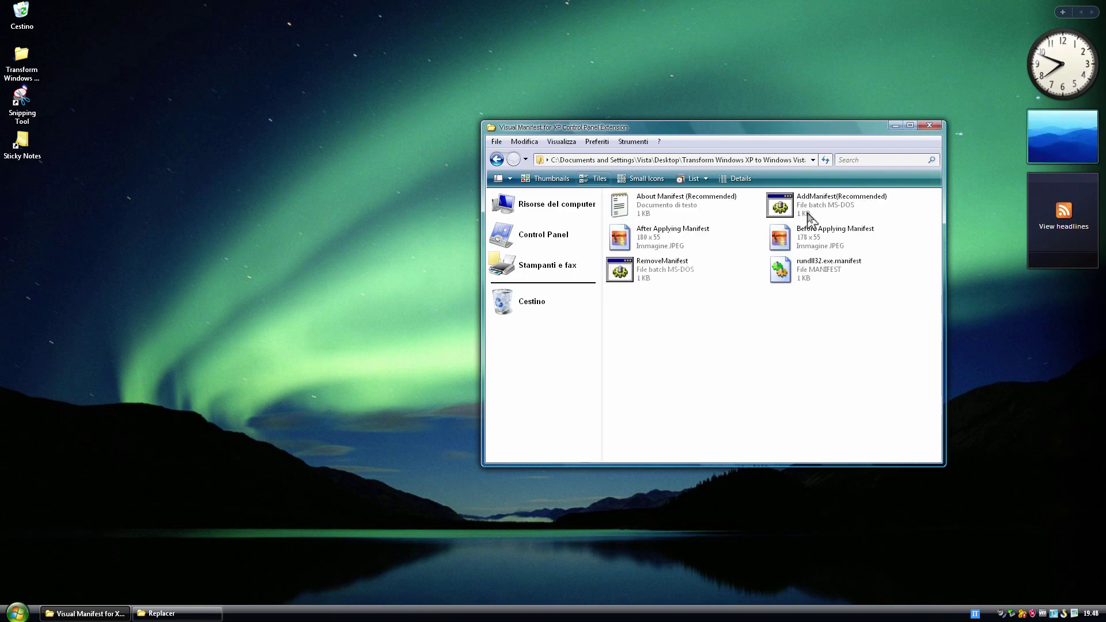
Open the Vista Fonts folder from the transformation pack, and C:\WINDOWS\Fonts in a second window
left_click_drag(809, 219, 461, 158)
double_click(619, 206)
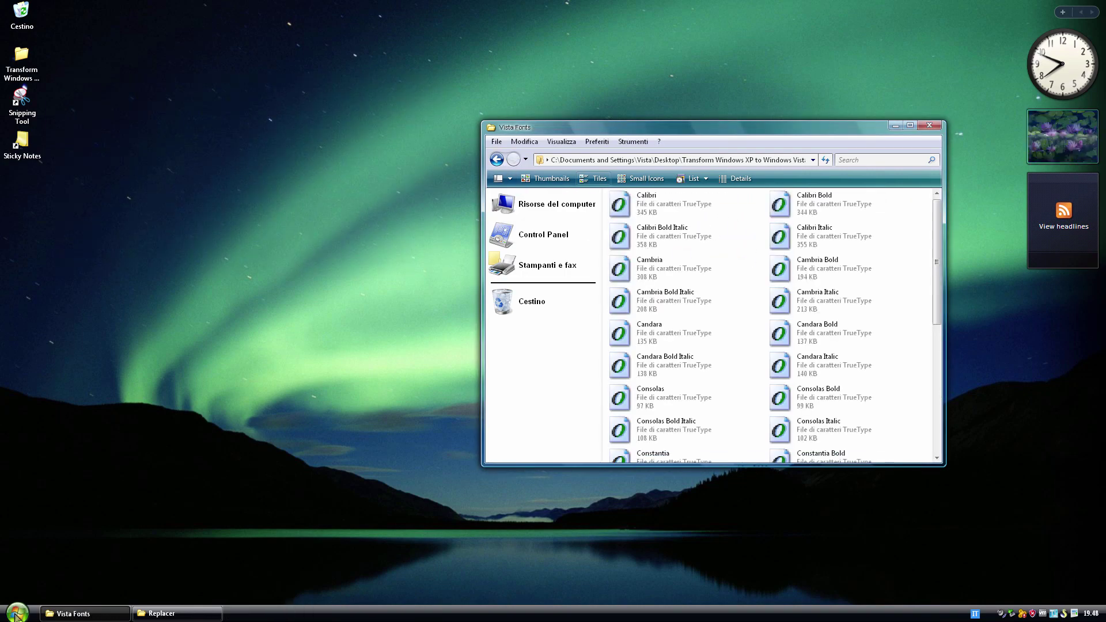
key("super+e")
double_click(363, 304)
double_click(382, 298)
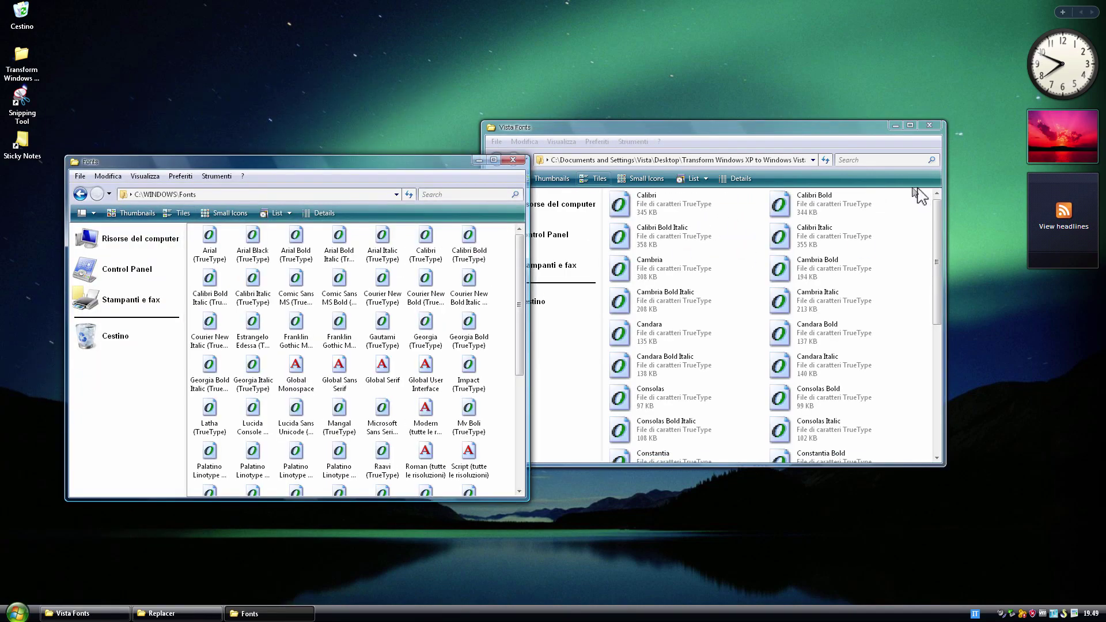
Install all the fonts from the Vista Fonts folder into C:\WINDOWS\Fonts, dismissing the already-installed font prompts
left_click(919, 185)
key("ctrl+a")
left_click_drag(668, 287, 528, 344)
left_click(526, 342)
left_click(526, 342)
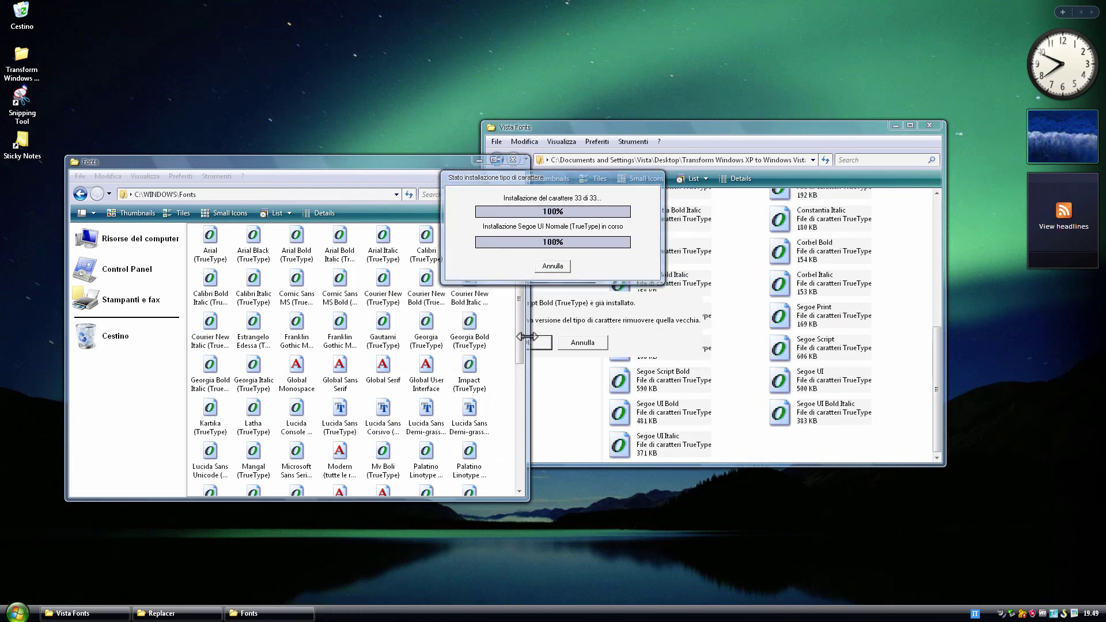
key("BackSpace")
double_click(622, 206)
left_click(512, 160)
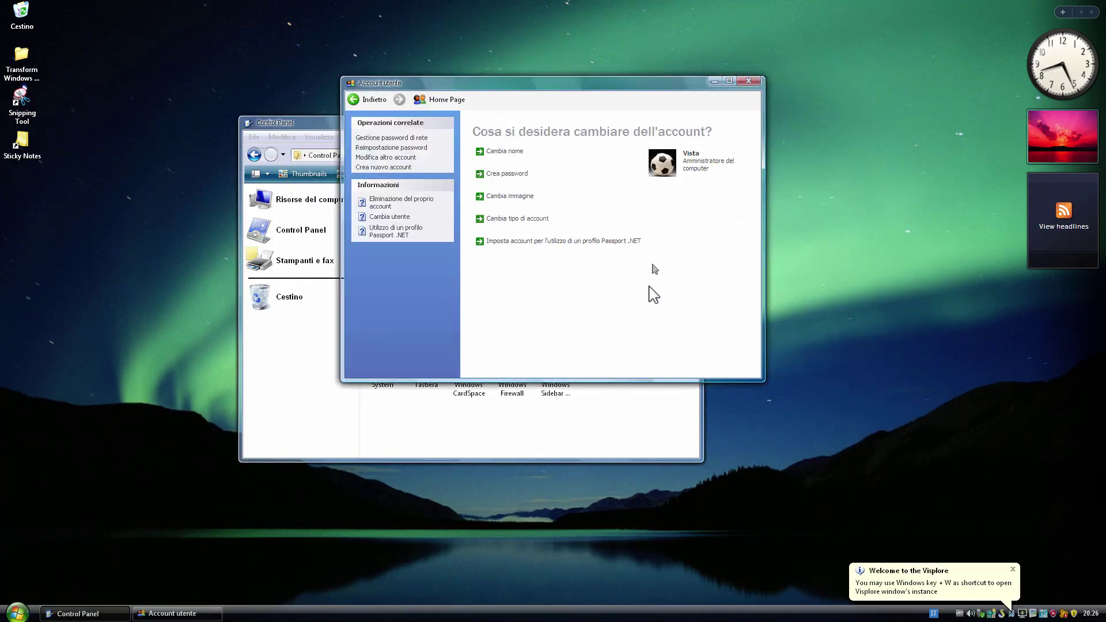
Change the user account's picture to the orange bass clef image, and close User Accounts and Control Panel
left_click(509, 196)
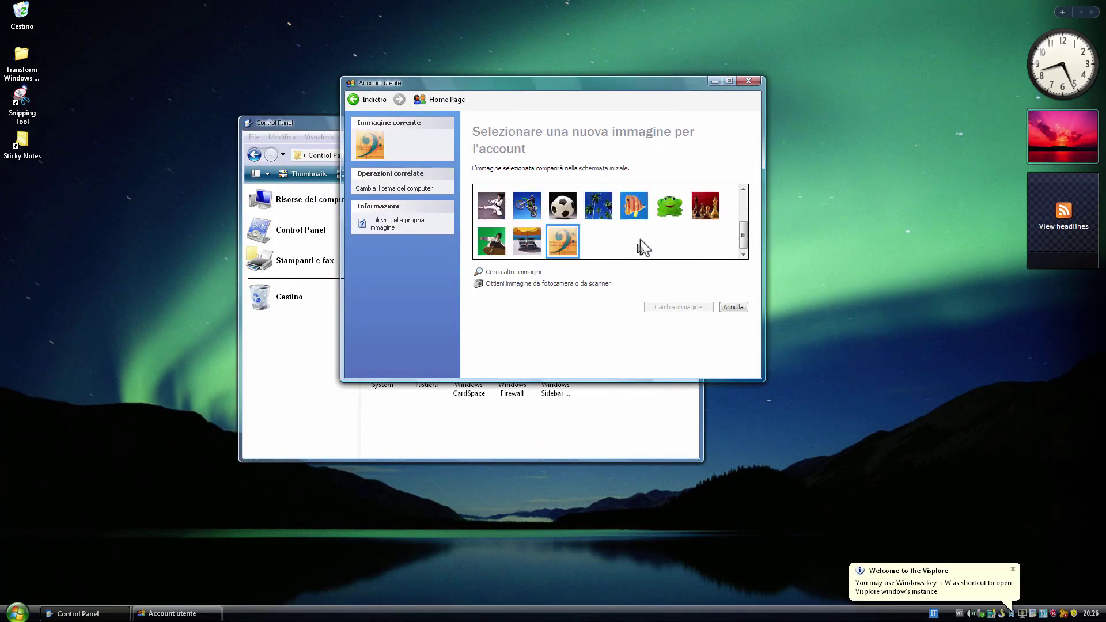
left_click(733, 306)
left_click(748, 81)
left_click(693, 119)
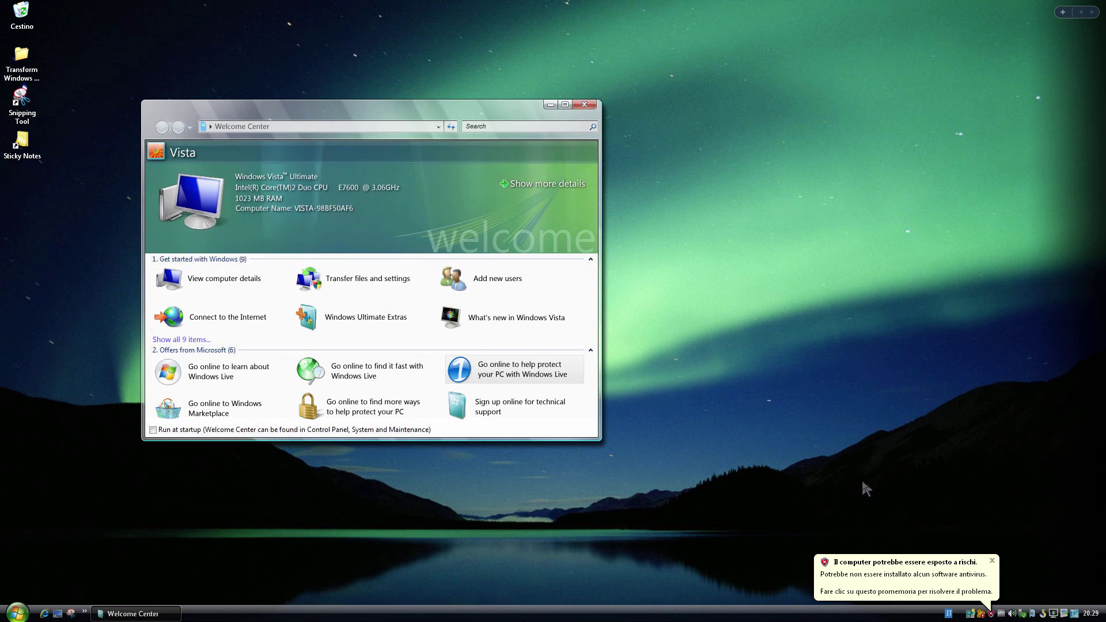
View the computer details in Welcome Center, return to its overview, and close it
left_click(180, 280)
left_click(162, 127)
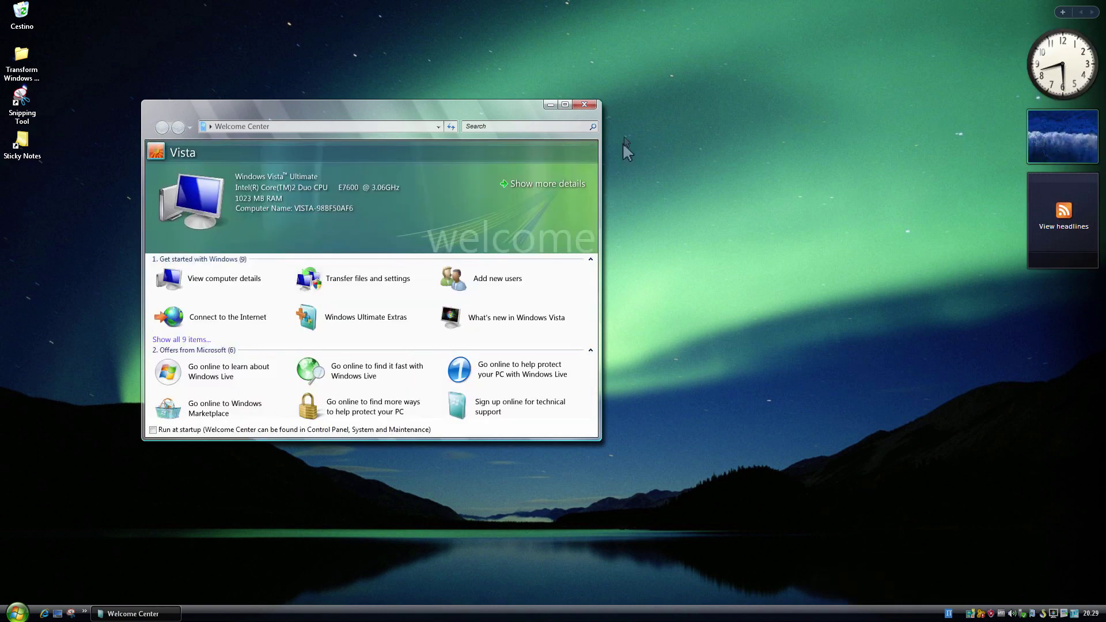
left_click(584, 104)
Open the Games explorer to look over the ported Vista games, and close it
left_click(17, 612)
left_click(192, 426)
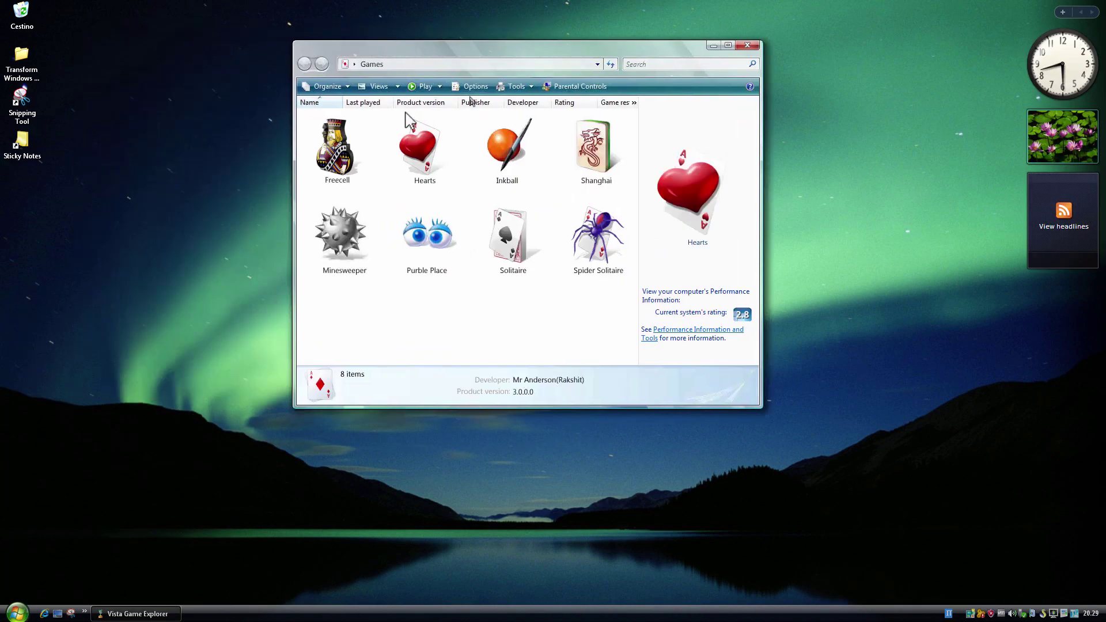
left_click(757, 41)
Check the ported Snipping Tool and Sticky Notes applications from the desktop, and close Sticky Notes
double_click(22, 141)
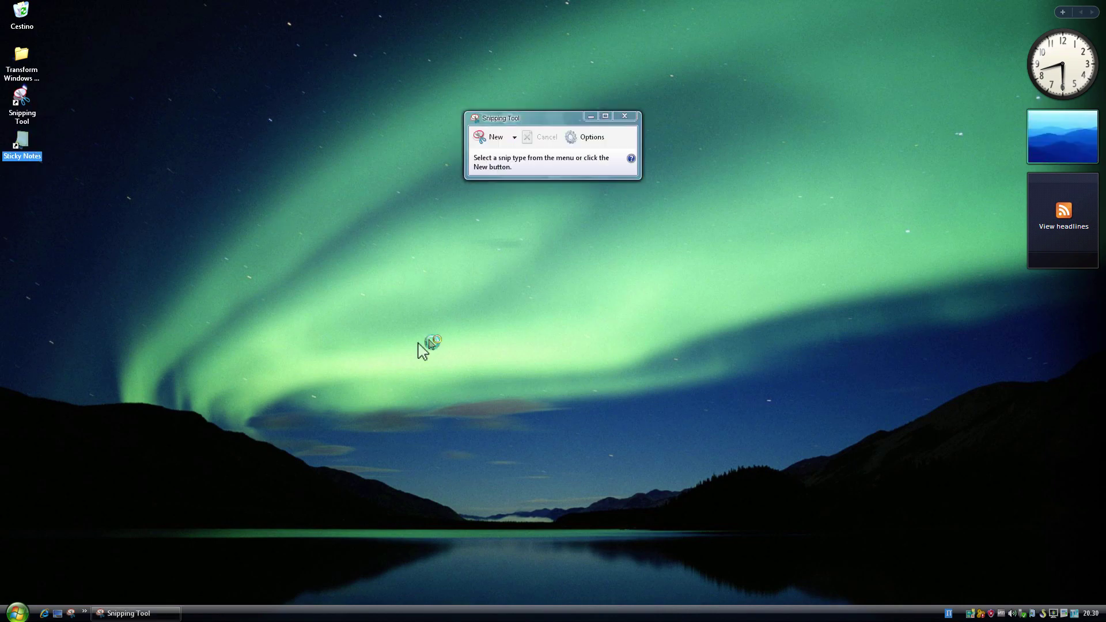
left_click(1046, 17)
left_click(730, 231)
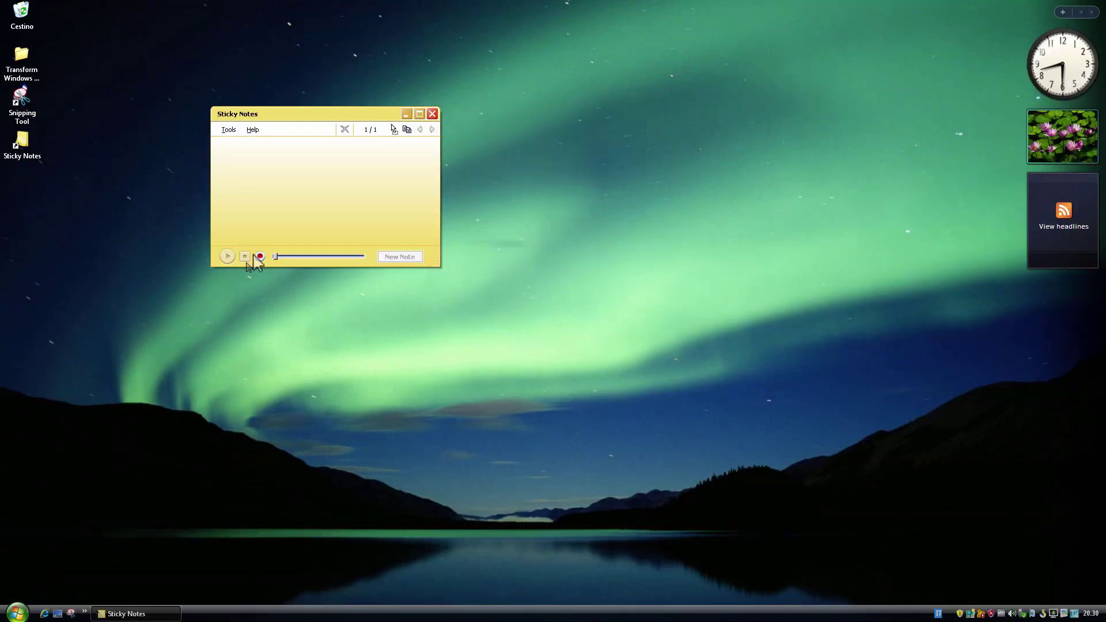
left_click(432, 114)
Open Risorse del computer to check its view options and the commands for Local Disk (C:), and close it
left_click(16, 612)
left_click(172, 475)
left_click(322, 105)
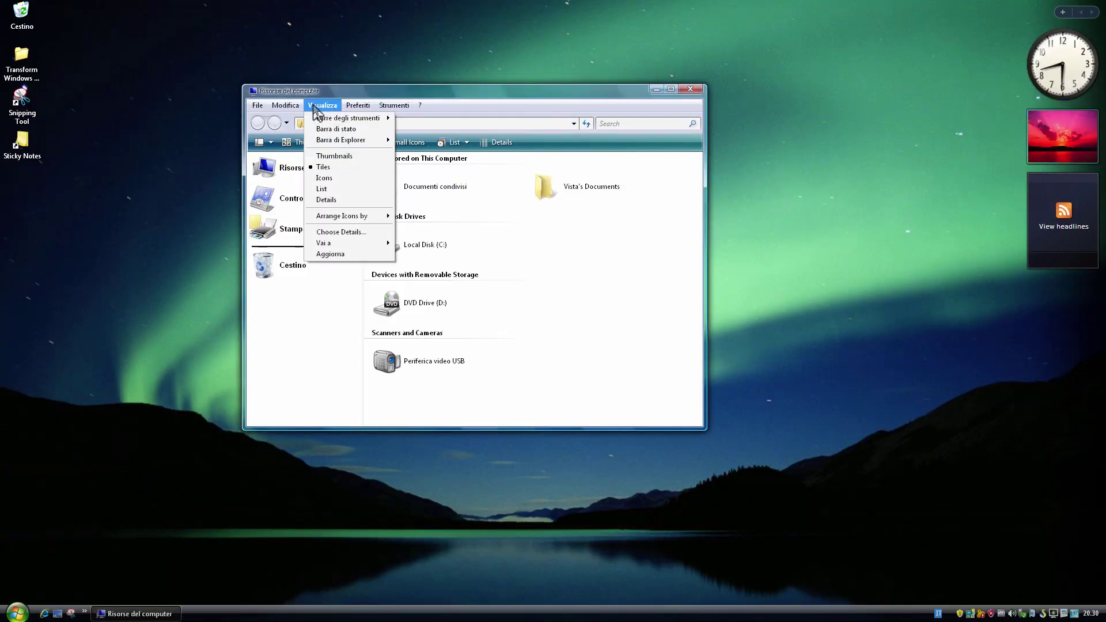
right_click(410, 245)
left_click(690, 88)
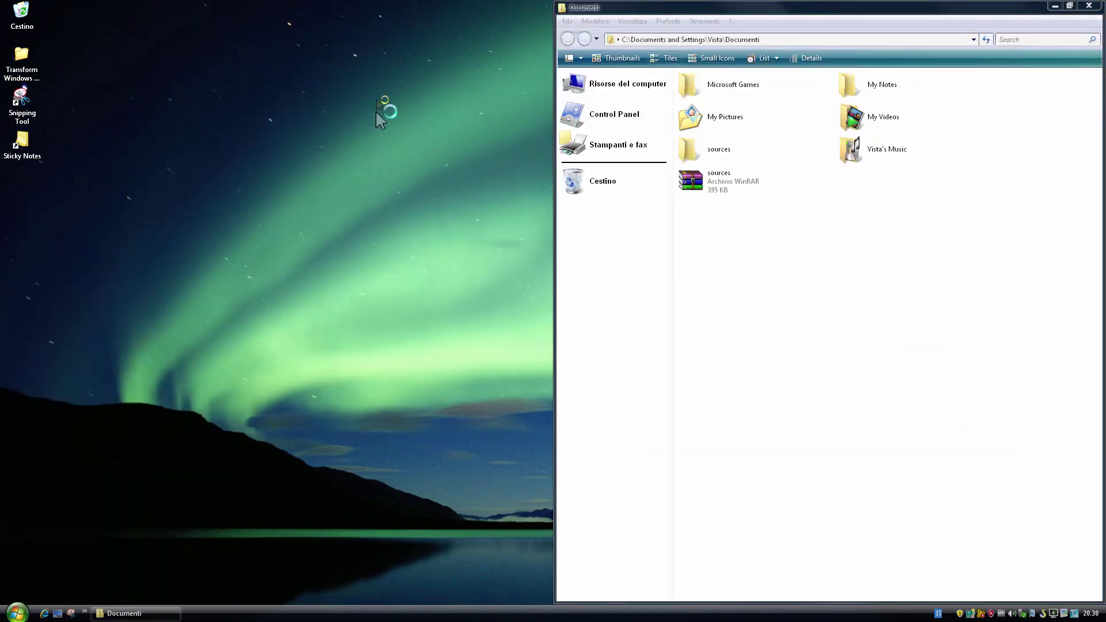
Open Windows Journal with a blank note and check its help options
key("super")
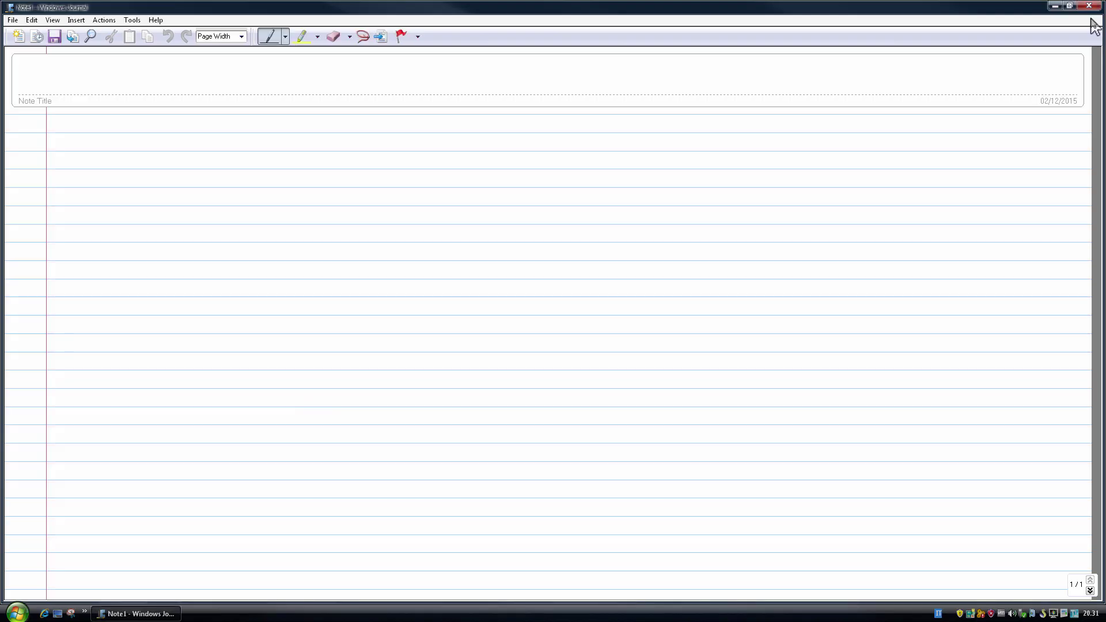
left_click(156, 20)
left_click(173, 77)
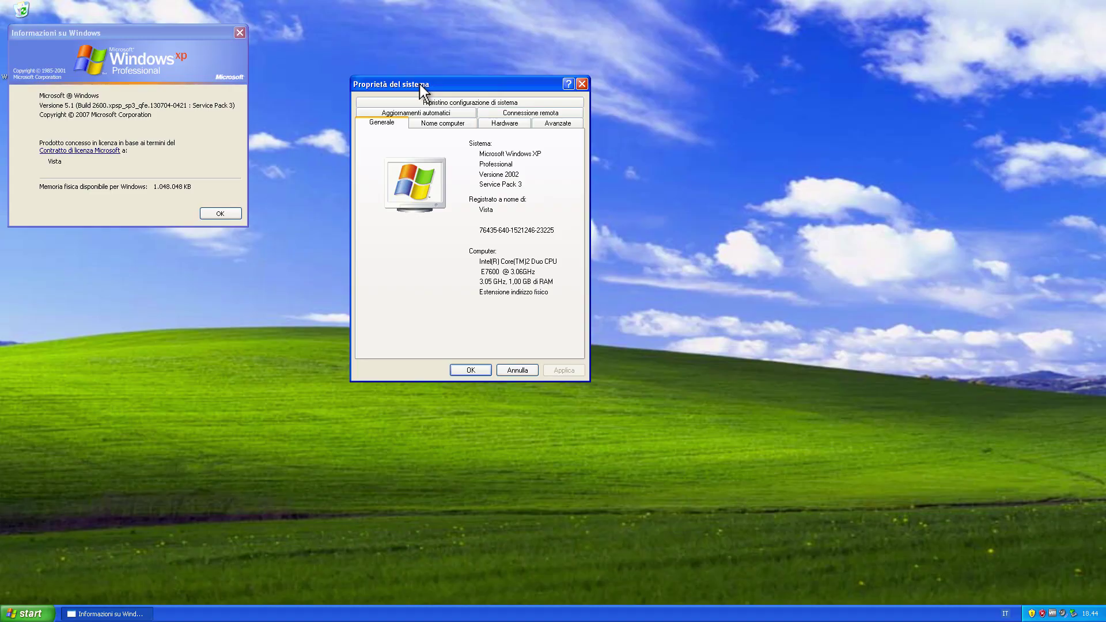